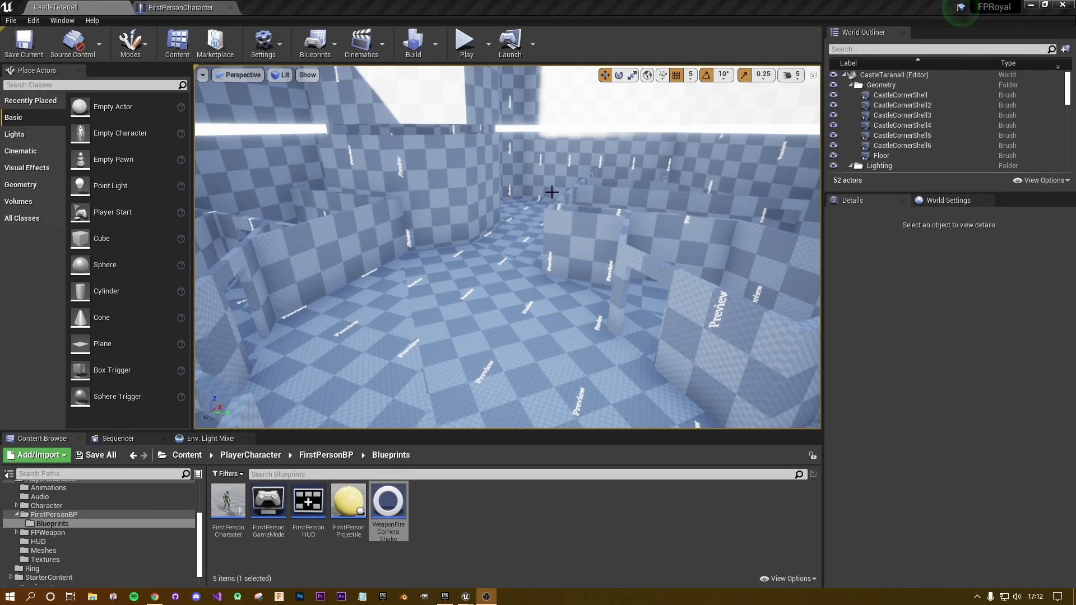
# Play the CastleTaranall level and fire the weapon repeatedly down the corridor to check the shooting feedback
pyautogui.click(467, 41)
pyautogui.click(635, 293)
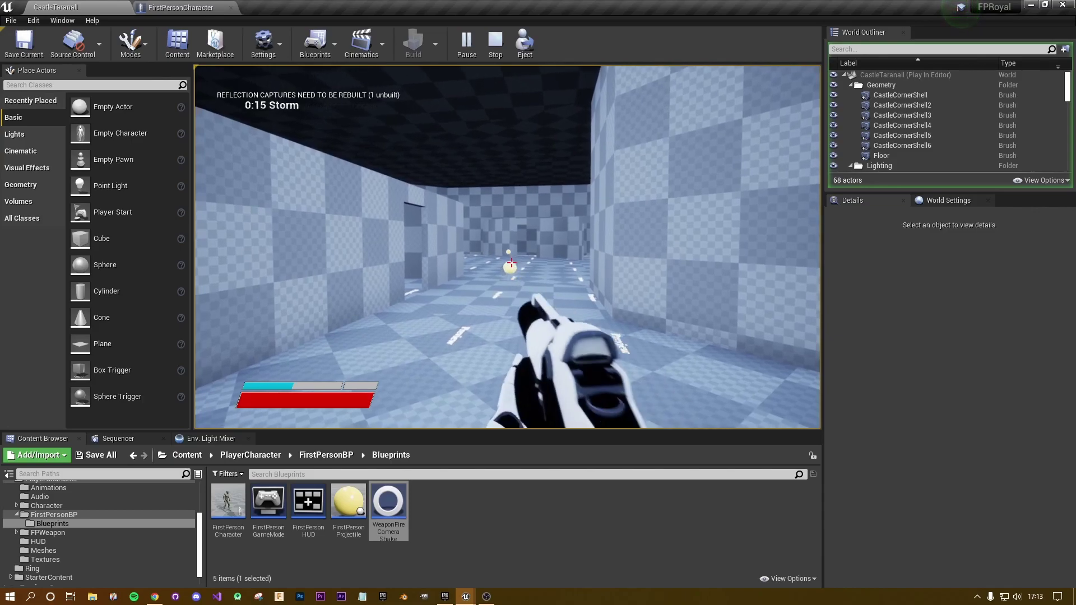
pyautogui.click(511, 262)
pyautogui.click(511, 263)
pyautogui.click(511, 262)
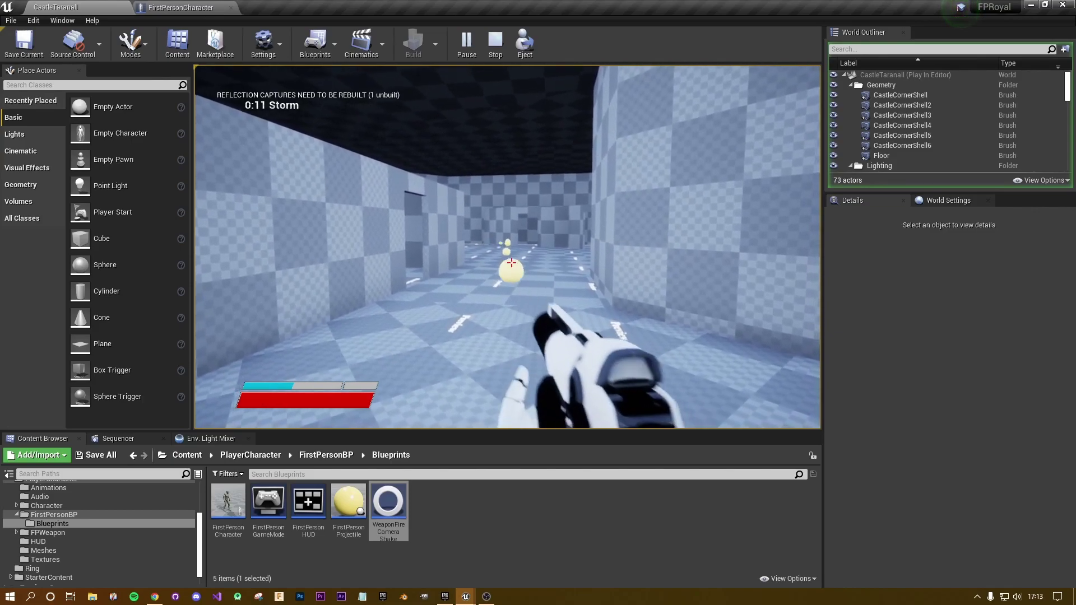
pyautogui.click(511, 262)
pyautogui.click(512, 263)
pyautogui.click(511, 262)
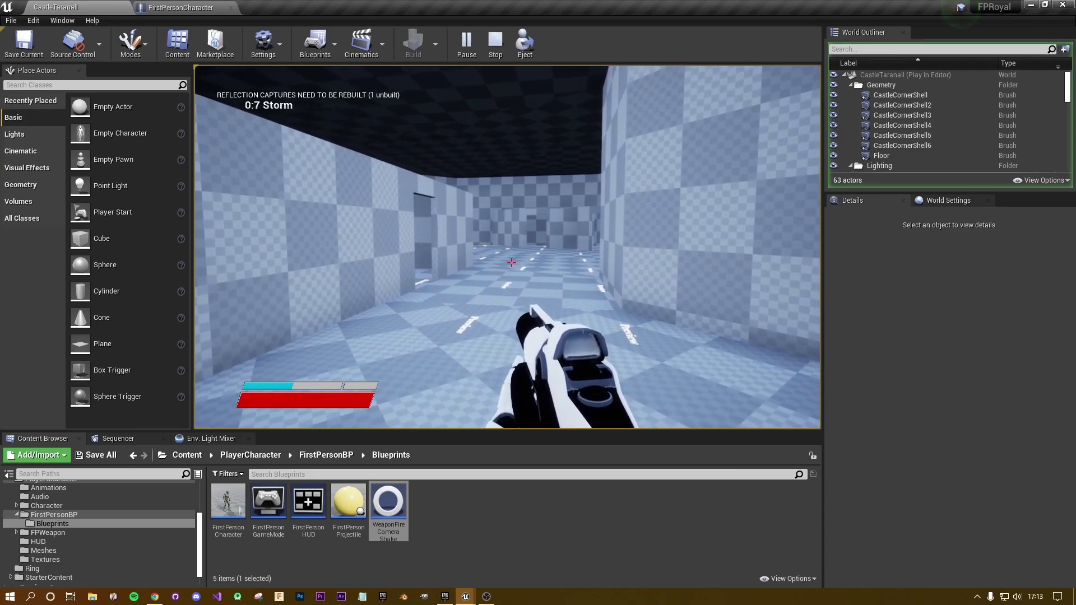
pyautogui.press('super')
pyautogui.click(818, 302)
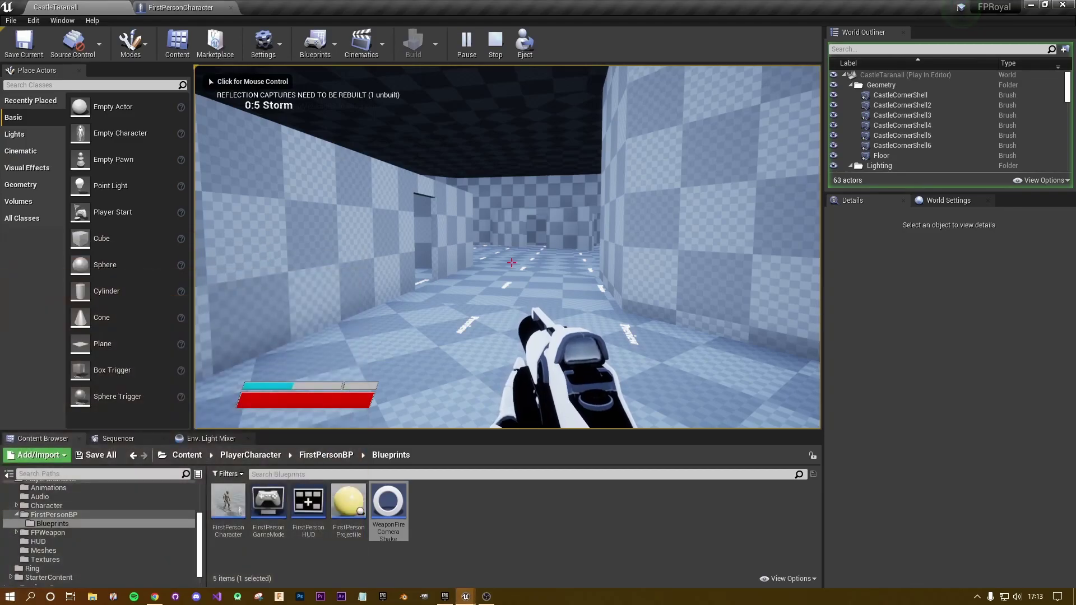
pyautogui.click(511, 263)
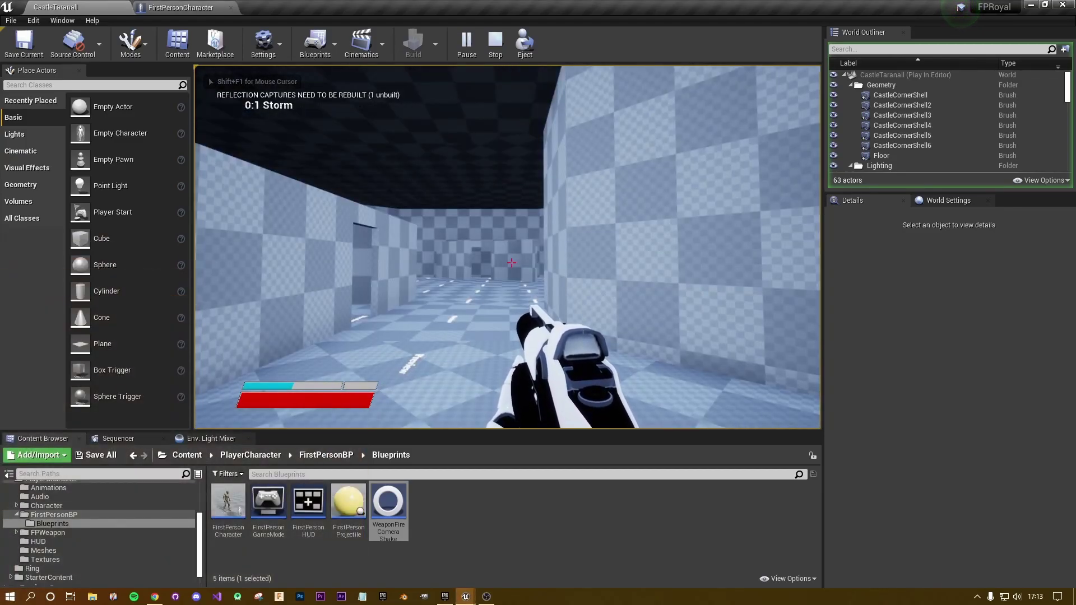
pyautogui.click(511, 262)
pyautogui.click(511, 262)
pyautogui.click(511, 262)
pyautogui.click(511, 263)
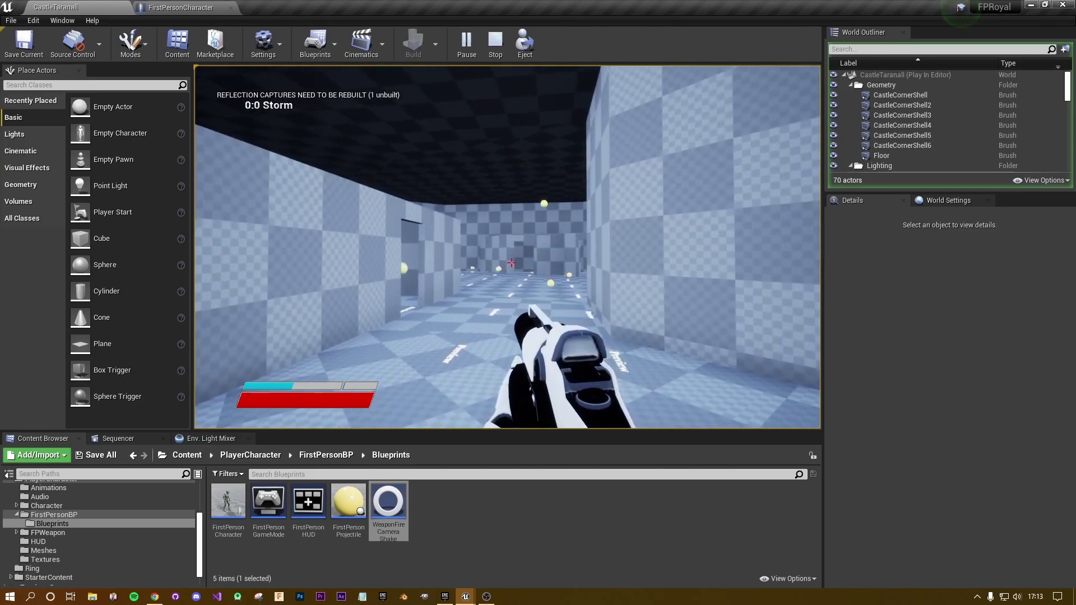
pyautogui.click(511, 262)
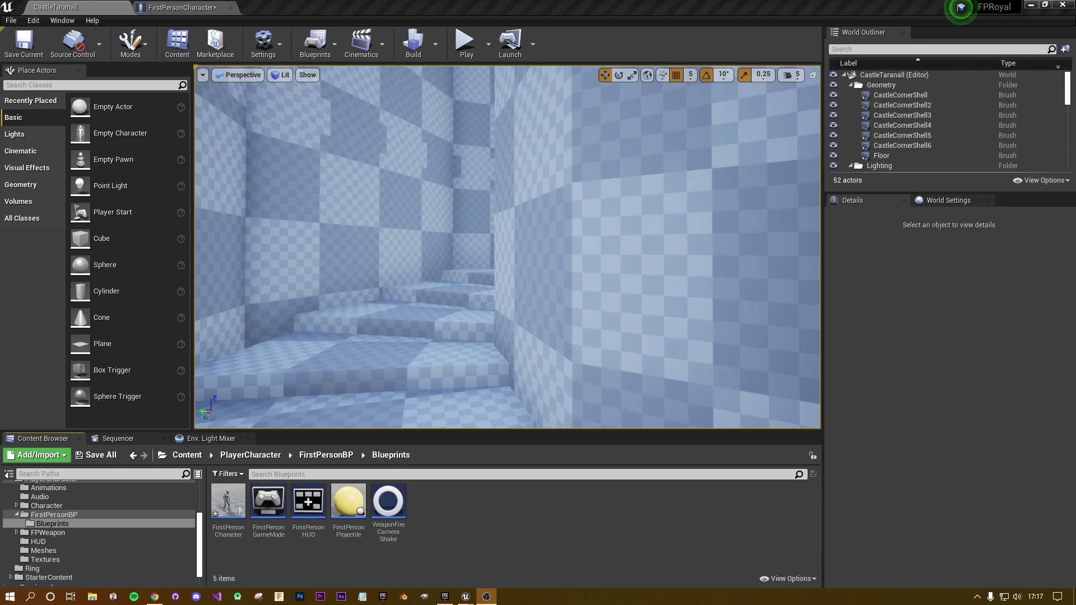
# Play the level again, fire the weapon several times inside the stairwell, and end the play session
pyautogui.click(467, 45)
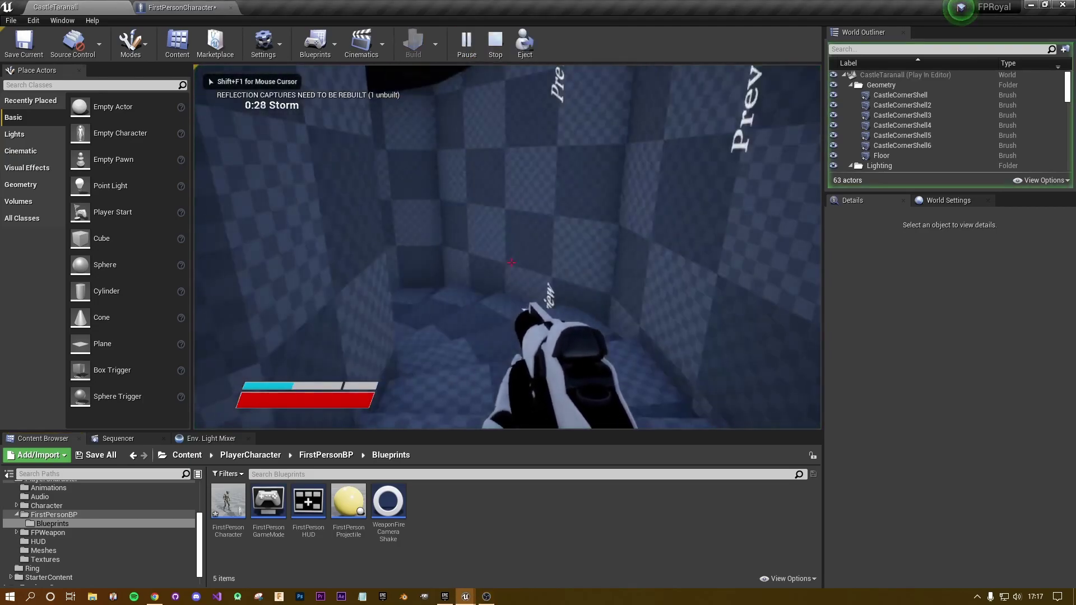
pyautogui.click(511, 263)
pyautogui.click(511, 262)
pyautogui.click(511, 263)
pyautogui.click(511, 262)
pyautogui.click(511, 262)
pyautogui.click(511, 262)
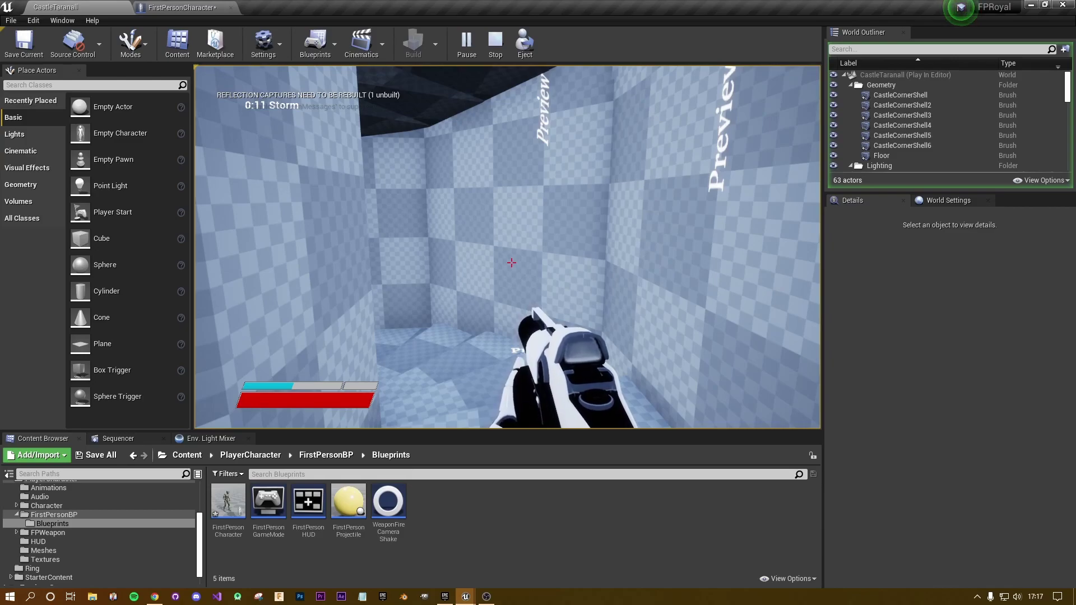
pyautogui.press('Escape')
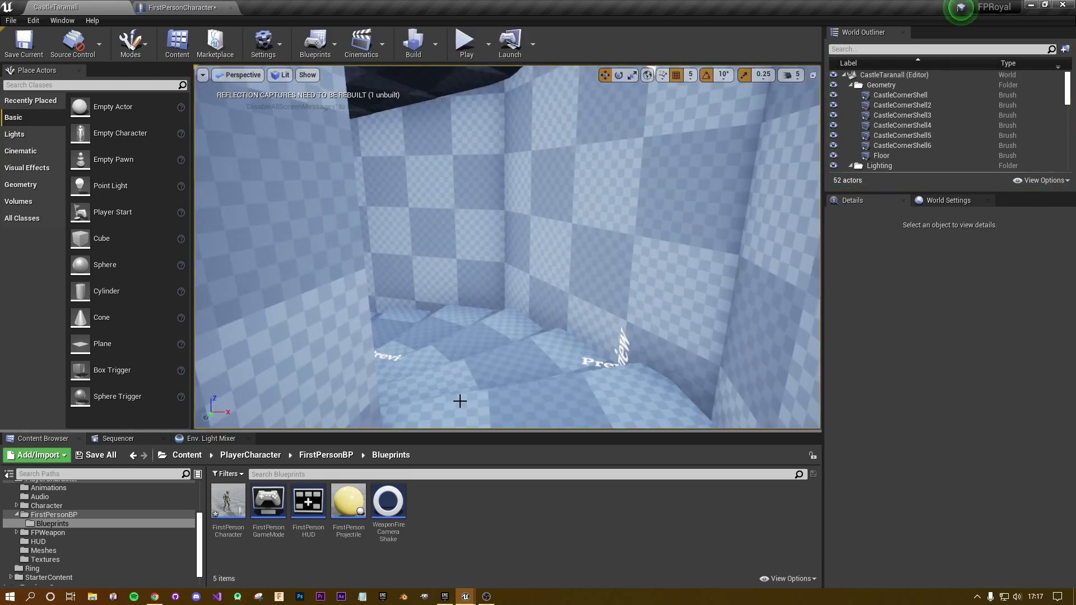
# Open the FirstPersonCharacter blueprint and move the Report Noise Event node closer to Play Sound at Location
pyautogui.doubleClick(235, 501)
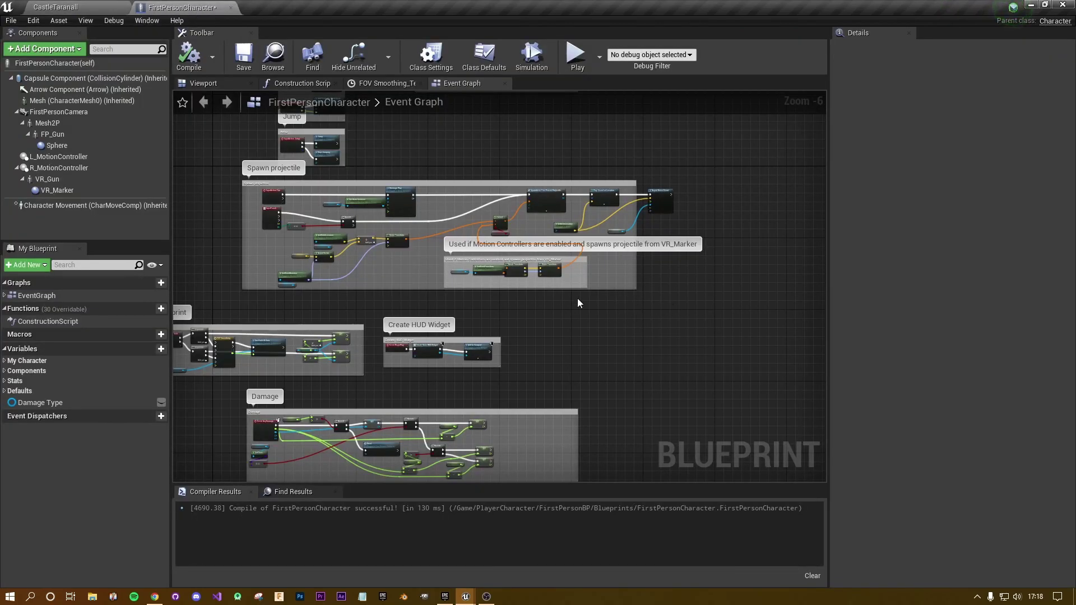
pyautogui.moveTo(289, 194); pyautogui.dragTo(339, 244, button='right')
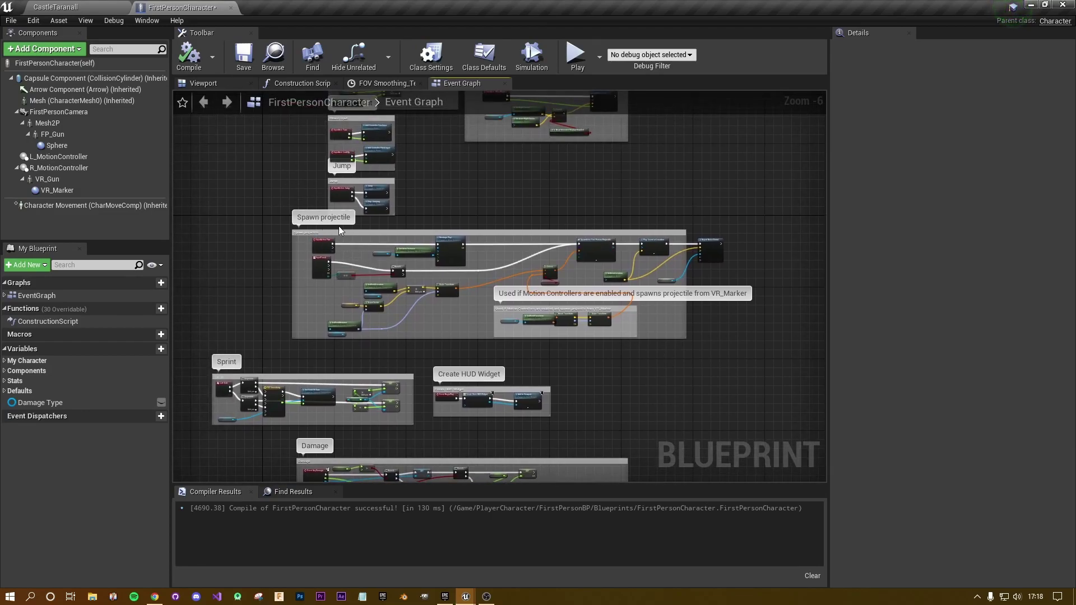
pyautogui.scroll(3, 456, 316)
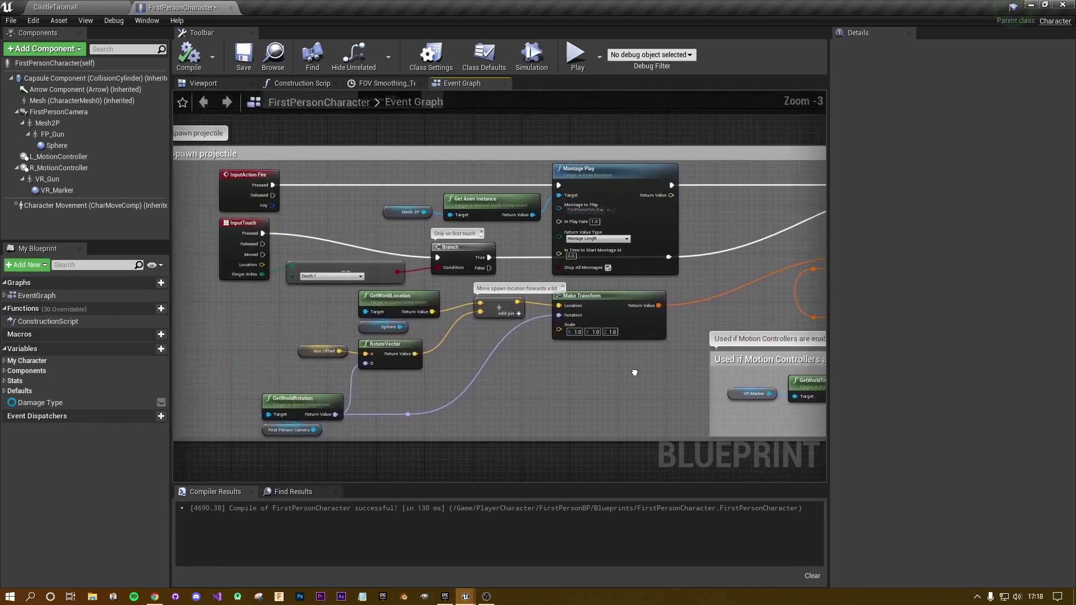
pyautogui.moveTo(609, 257); pyautogui.dragTo(425, 252, button='right')
pyautogui.moveTo(544, 279); pyautogui.dragTo(622, 269, button='right')
pyautogui.scroll(2, 538, 293)
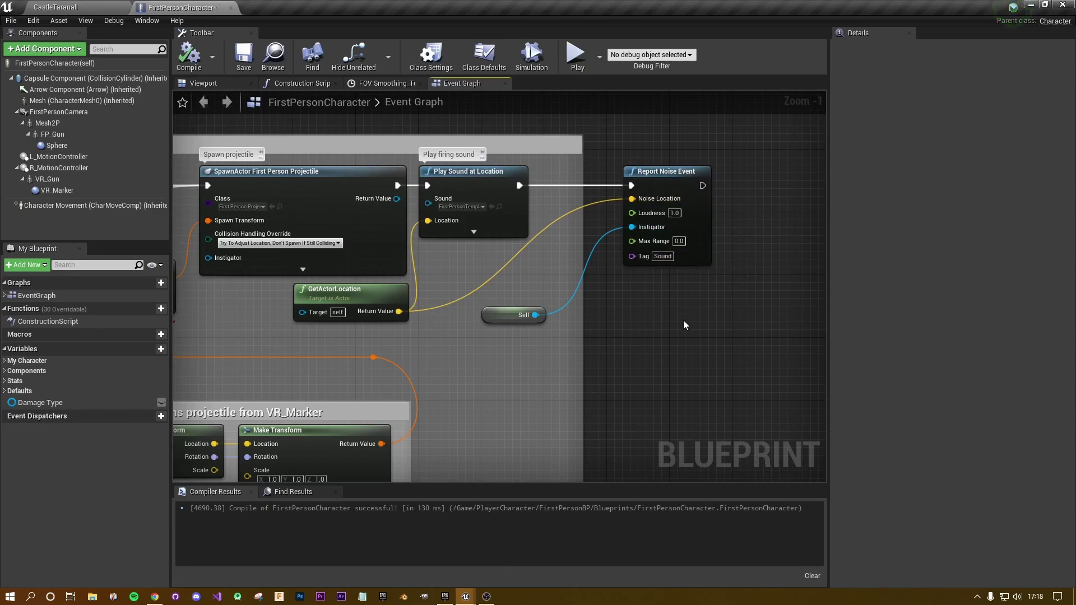
pyautogui.moveTo(645, 184); pyautogui.dragTo(614, 186)
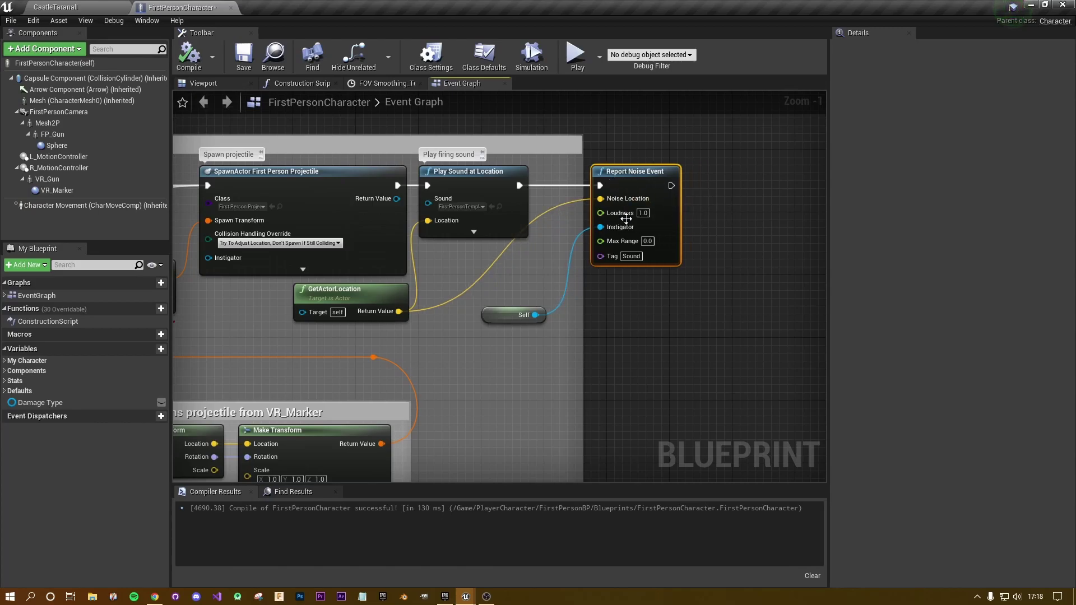
# Examine the Spawn projectile node chain in the event graph, from the fire input through to Report Noise Event
pyautogui.moveTo(614, 319); pyautogui.dragTo(462, 277, button='right')
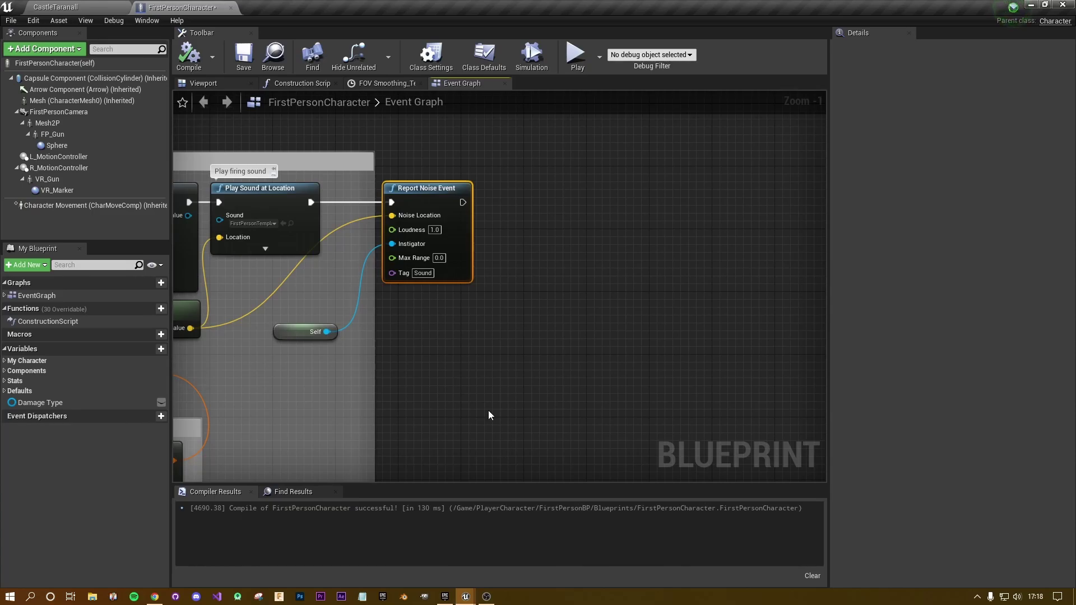
pyautogui.moveTo(511, 259); pyautogui.dragTo(494, 289, button='right')
pyautogui.moveTo(644, 273); pyautogui.dragTo(897, 305, button='right')
pyautogui.scroll(-1, 644, 273)
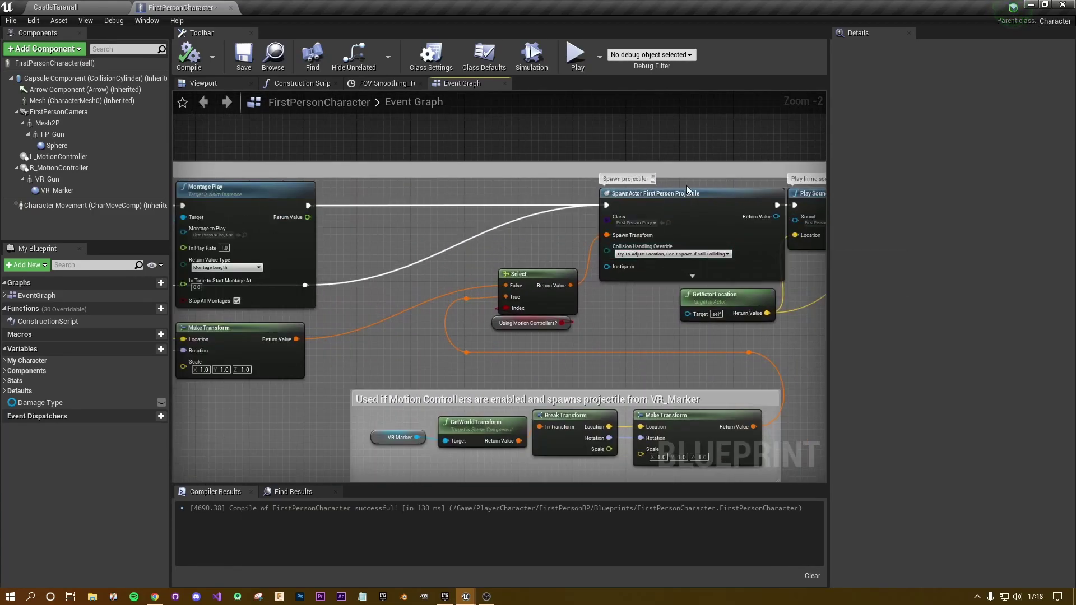
pyautogui.moveTo(706, 209); pyautogui.dragTo(516, 192, button='right')
pyautogui.scroll(-2, 410, 202)
pyautogui.scroll(1, 409, 202)
pyautogui.moveTo(409, 201); pyautogui.dragTo(489, 220, button='right')
pyautogui.scroll(-2, 447, 222)
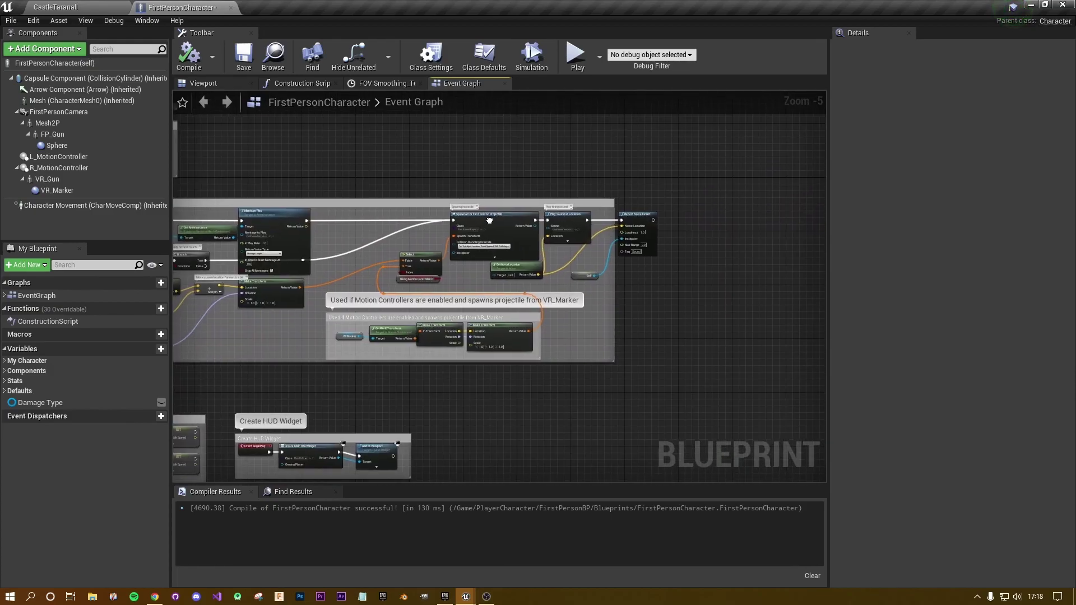
pyautogui.moveTo(672, 239); pyautogui.dragTo(762, 247, button='right')
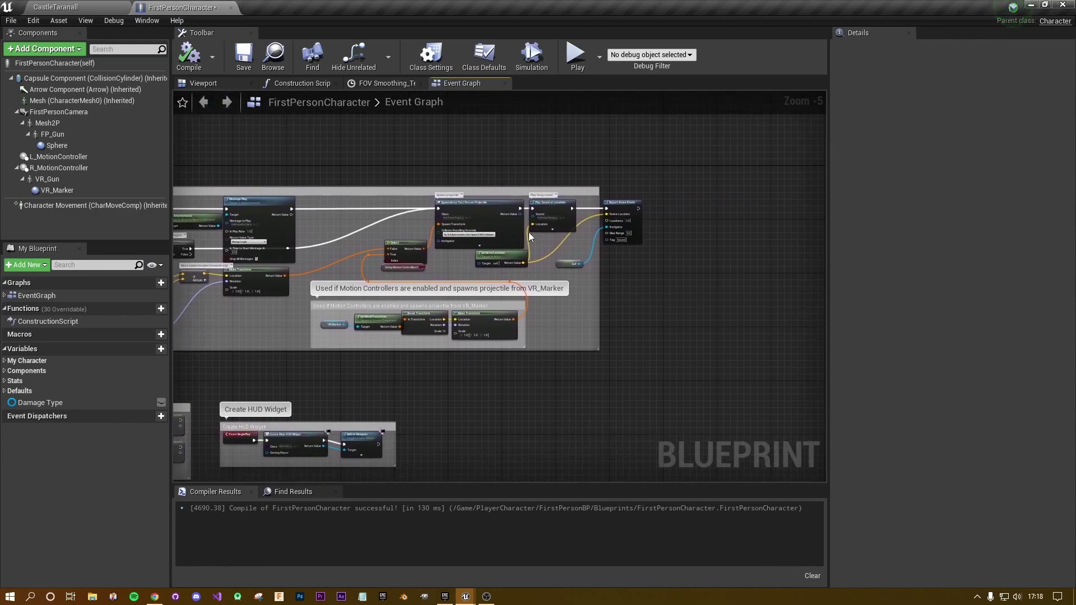
pyautogui.moveTo(563, 234); pyautogui.dragTo(685, 244, button='right')
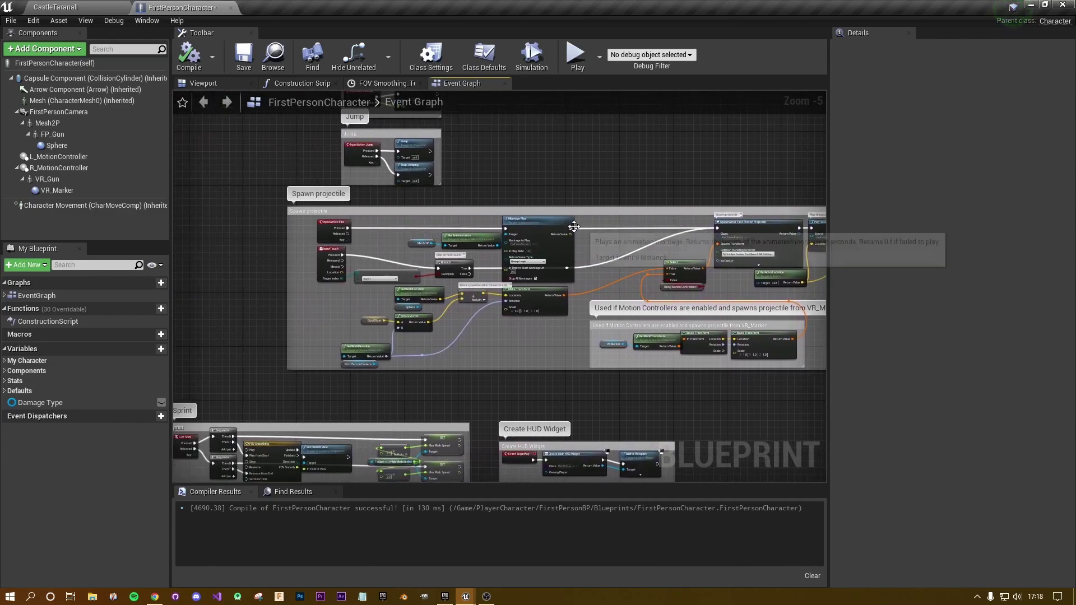
pyautogui.moveTo(639, 286); pyautogui.dragTo(605, 289, button='right')
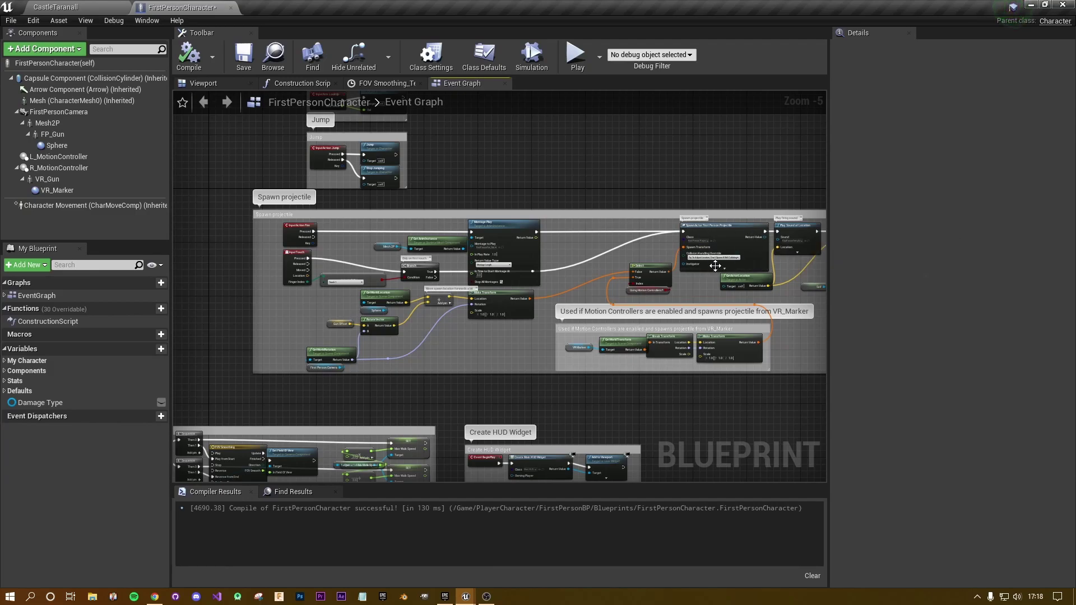
# Add a Play World Camera Shake node after Report Noise Event and place it beside that node
pyautogui.moveTo(704, 270); pyautogui.dragTo(676, 278, button='right')
pyautogui.scroll(3, 594, 332)
pyautogui.moveTo(594, 332); pyautogui.dragTo(418, 337, button='right')
pyautogui.scroll(2, 476, 279)
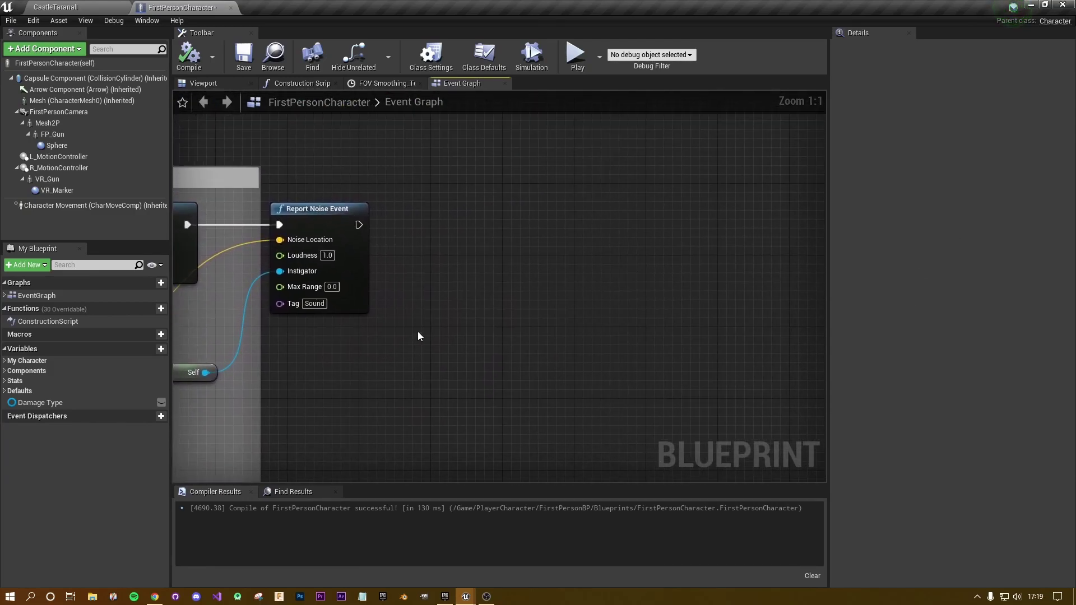
pyautogui.moveTo(358, 225); pyautogui.dragTo(588, 224)
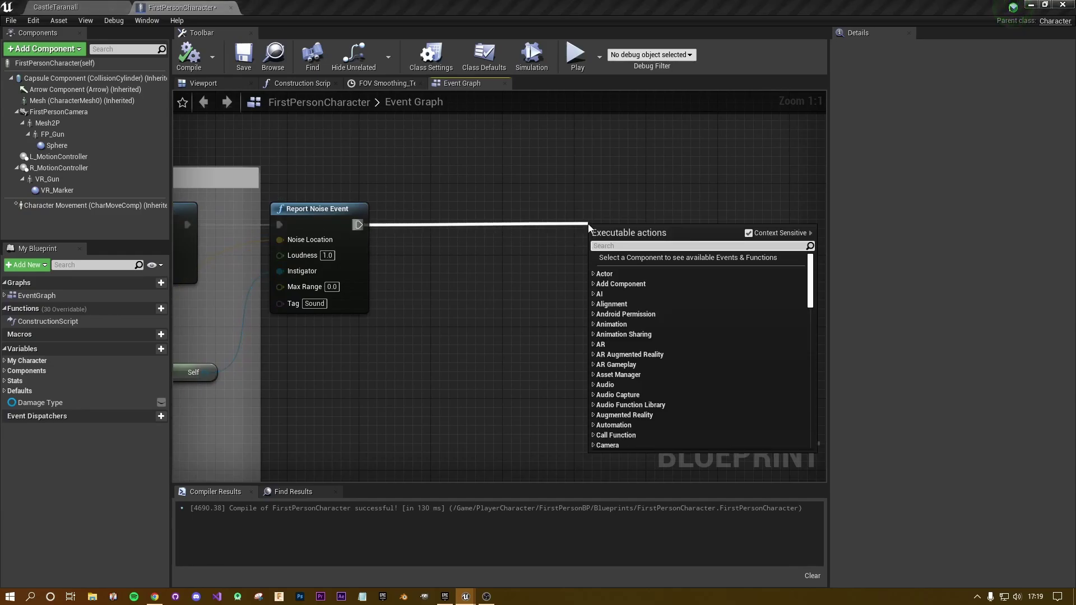
pyautogui.write('pla')
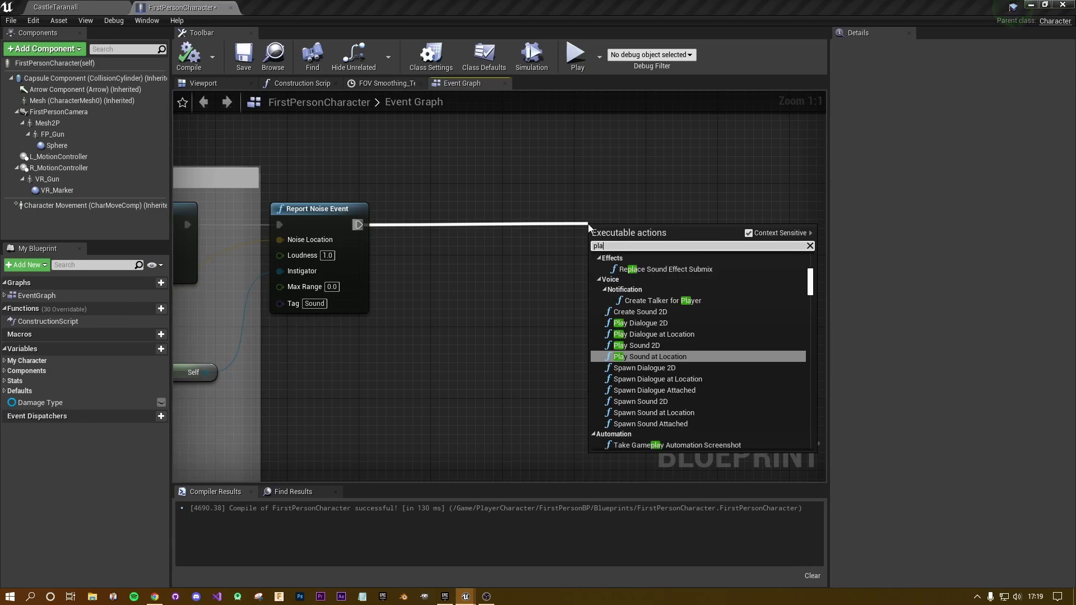
pyautogui.write('y camera')
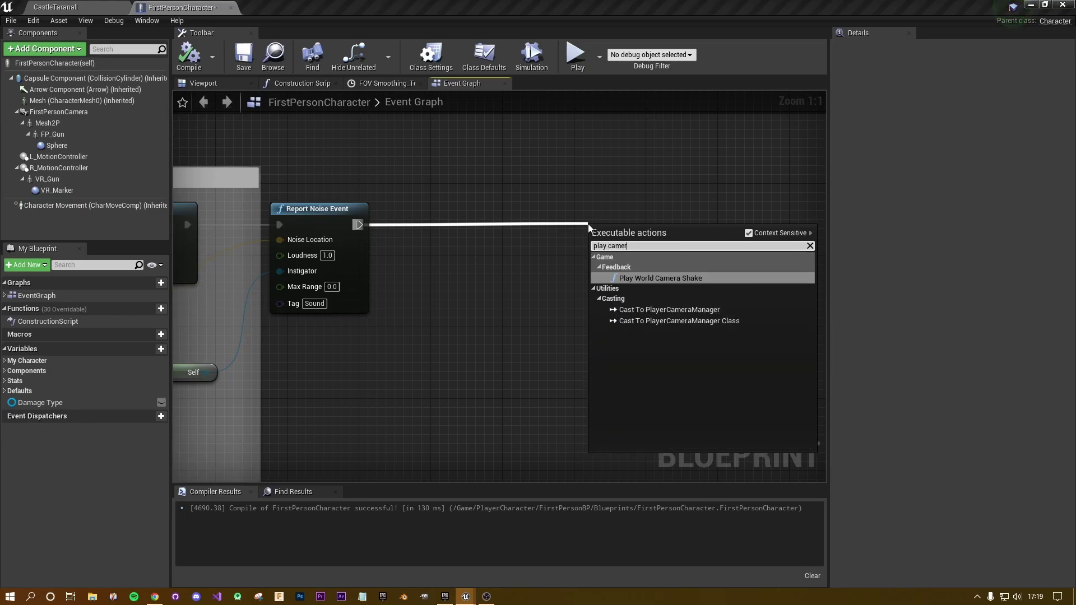
pyautogui.click(639, 278)
pyautogui.moveTo(656, 225); pyautogui.dragTo(522, 212)
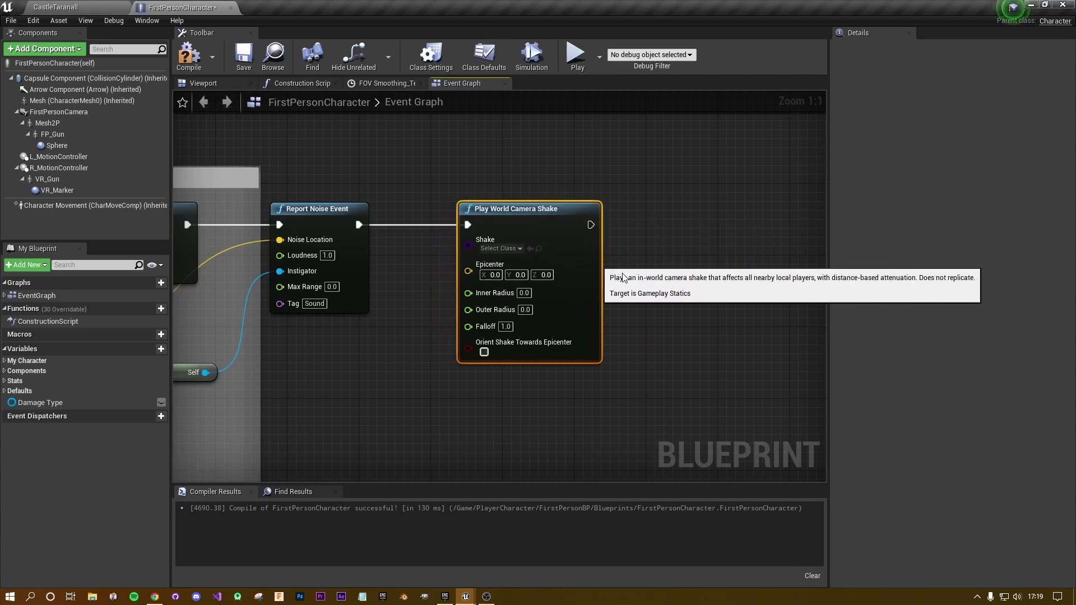
# Review the camera shake node's available shake classes and inspect the GetActorLocation and Play Sound at Location nodes in the firing chain
pyautogui.click(508, 250)
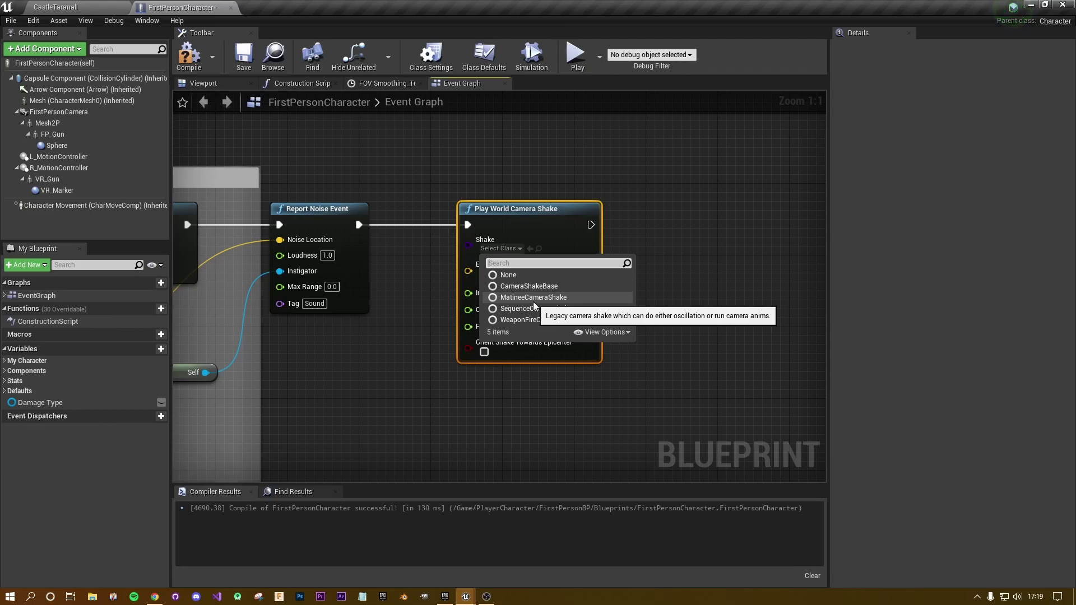
pyautogui.click(563, 239)
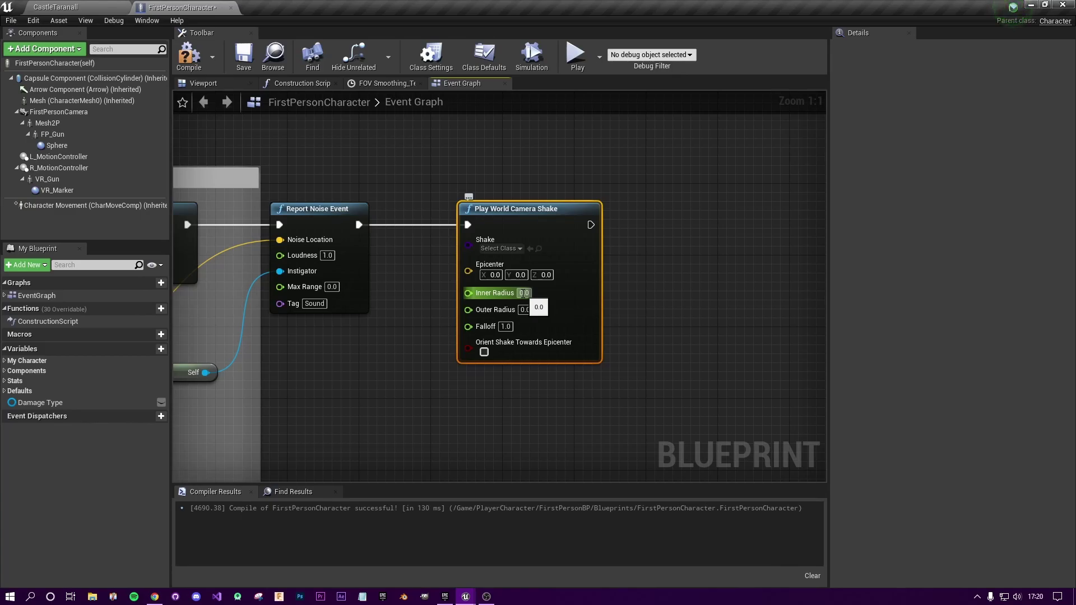
pyautogui.moveTo(439, 271); pyautogui.dragTo(690, 232, button='right')
pyautogui.click(252, 311)
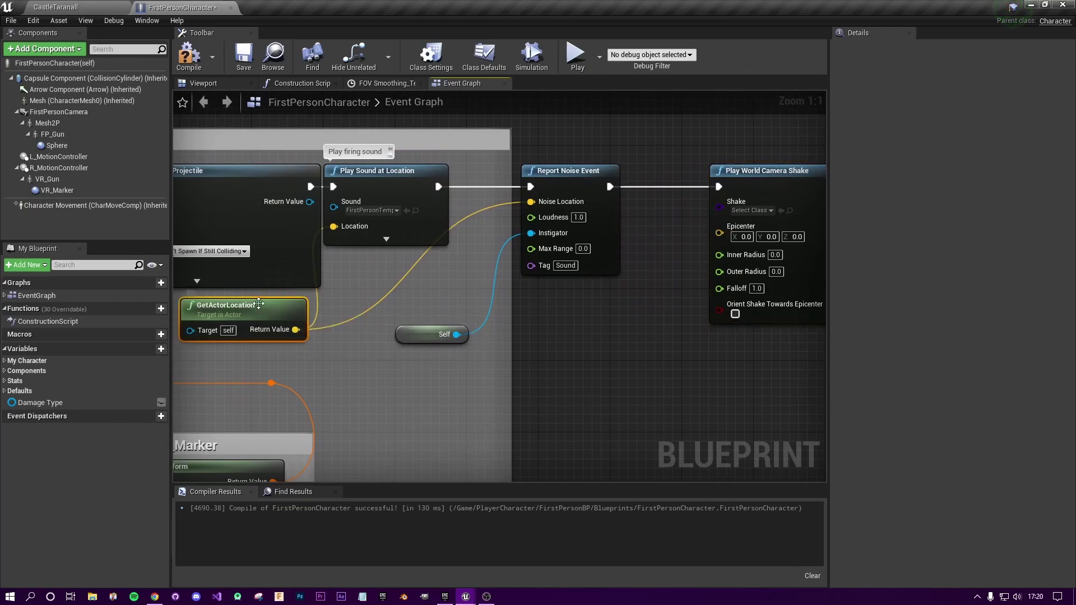
pyautogui.moveTo(257, 315); pyautogui.dragTo(403, 322, button='right')
pyautogui.click(536, 182)
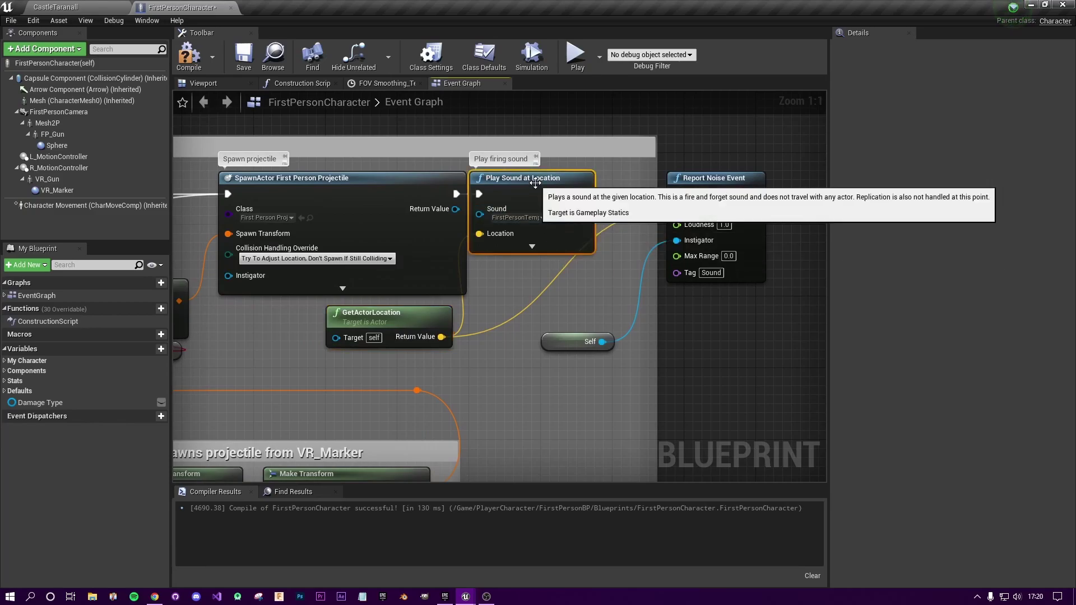
pyautogui.moveTo(483, 266); pyautogui.dragTo(597, 268, button='right')
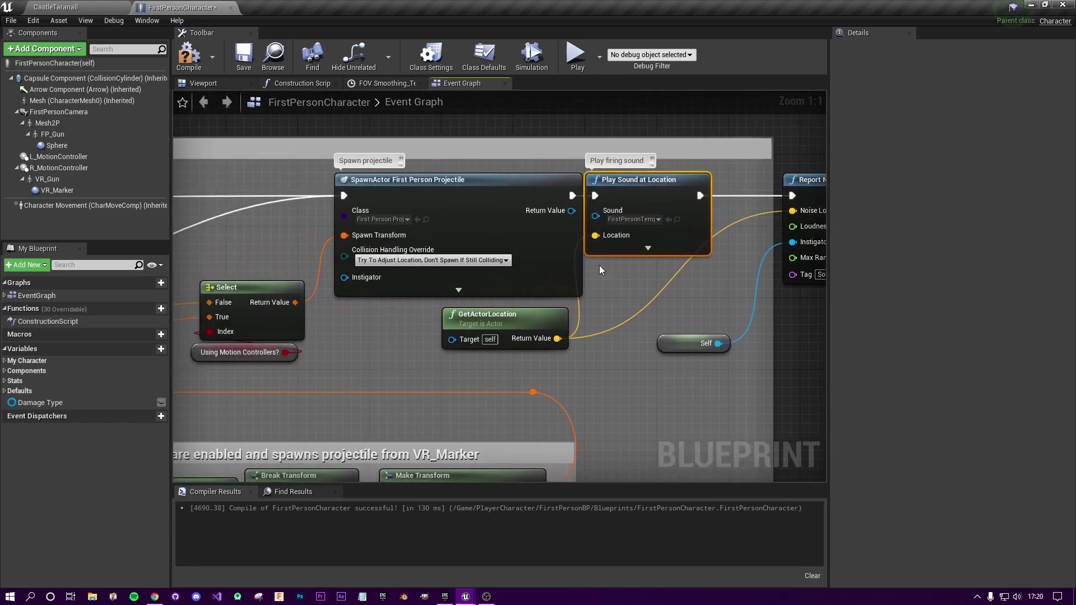
pyautogui.scroll(-1, 620, 289)
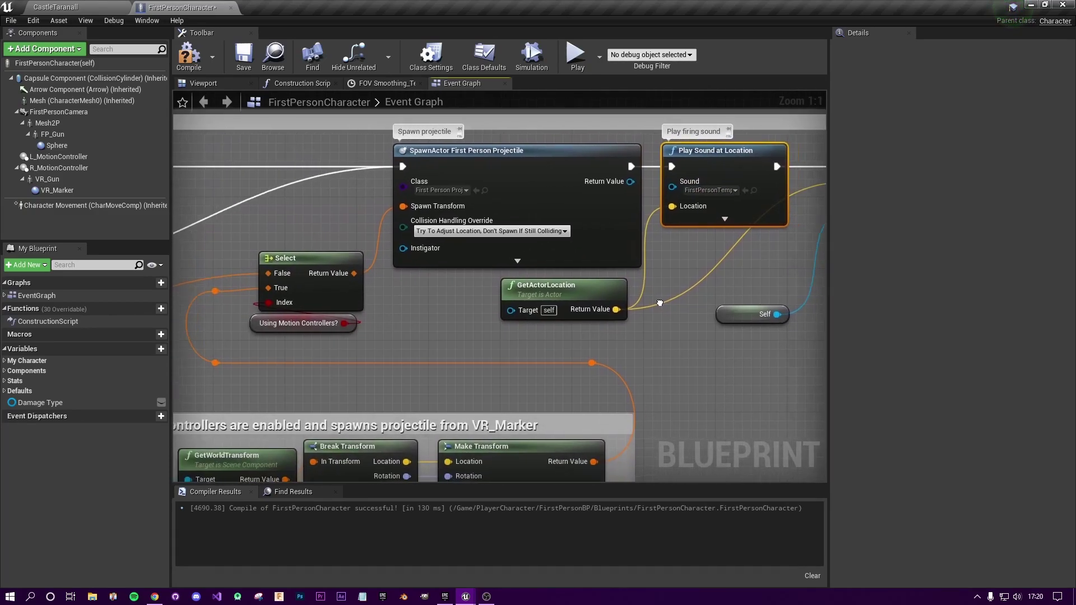
pyautogui.scroll(-3, 620, 287)
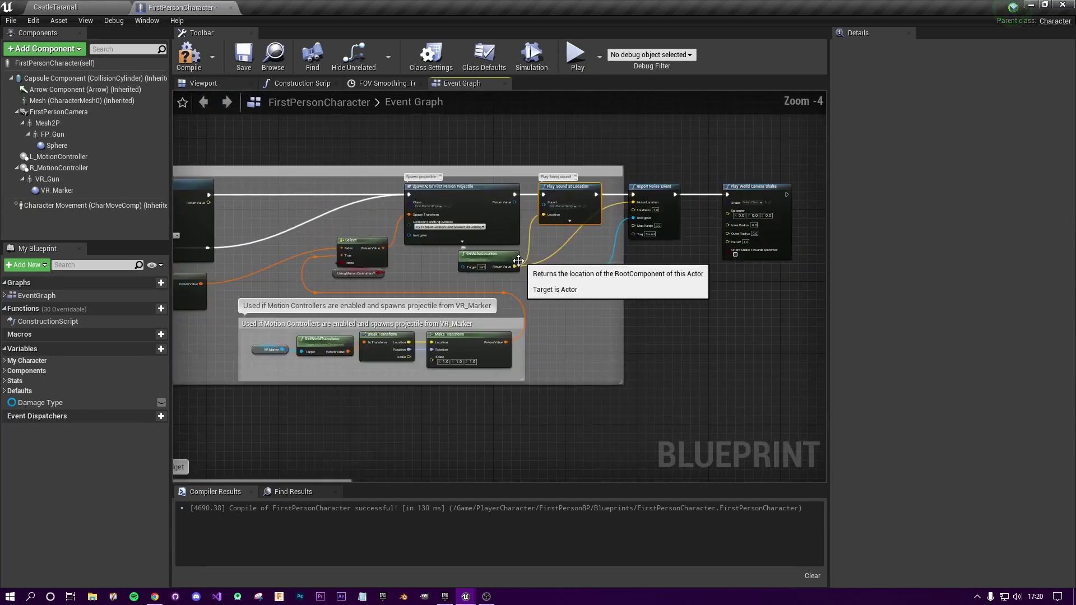
pyautogui.scroll(2, 560, 269)
pyautogui.moveTo(557, 280); pyautogui.dragTo(311, 288, button='right')
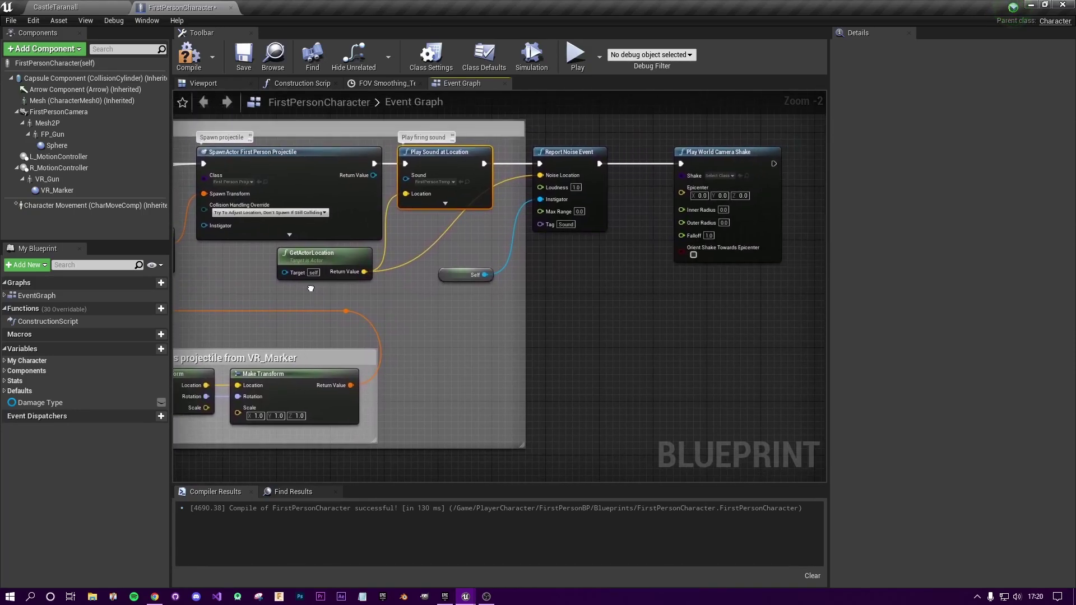
pyautogui.moveTo(507, 249); pyautogui.dragTo(427, 236, button='right')
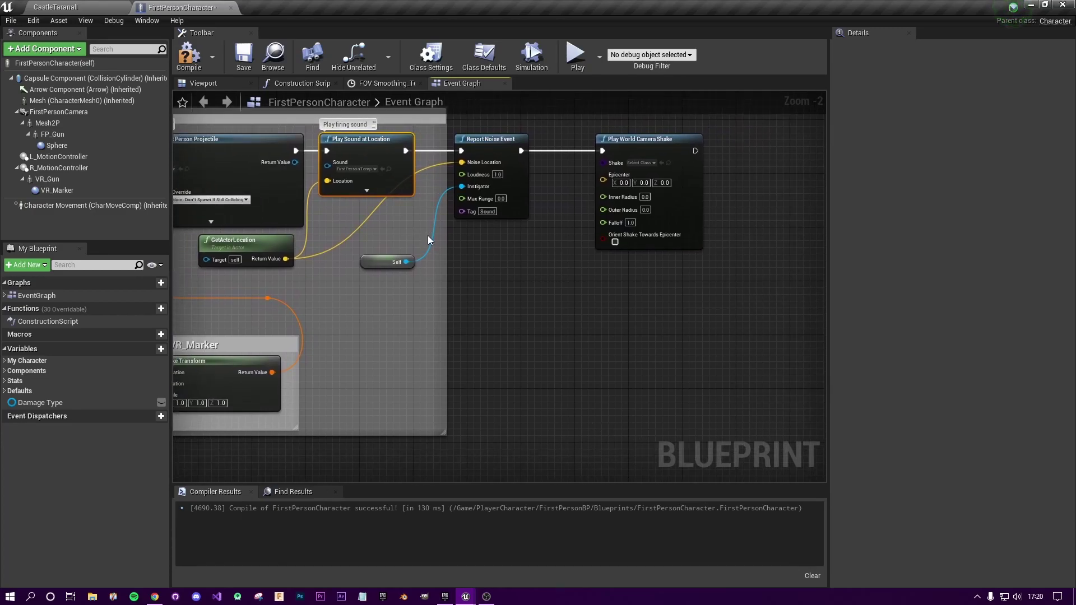
# Move the Play World Camera Shake node farther from Report Noise Event to leave room between them
pyautogui.moveTo(635, 313); pyautogui.dragTo(563, 342, button='right')
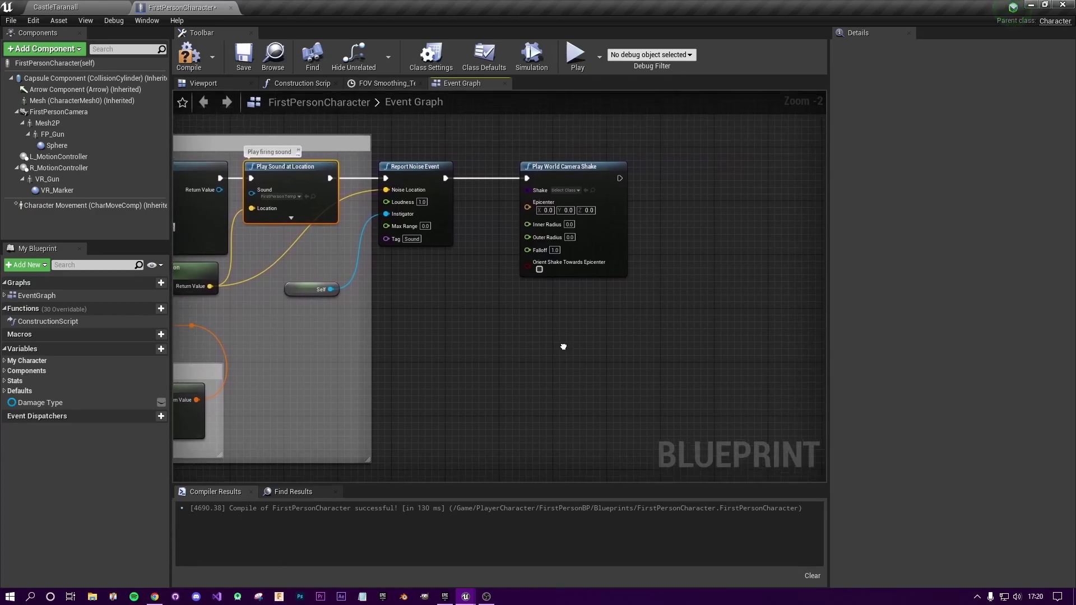
pyautogui.scroll(1, 481, 384)
pyautogui.scroll(1, 496, 355)
pyautogui.rightClick(512, 141)
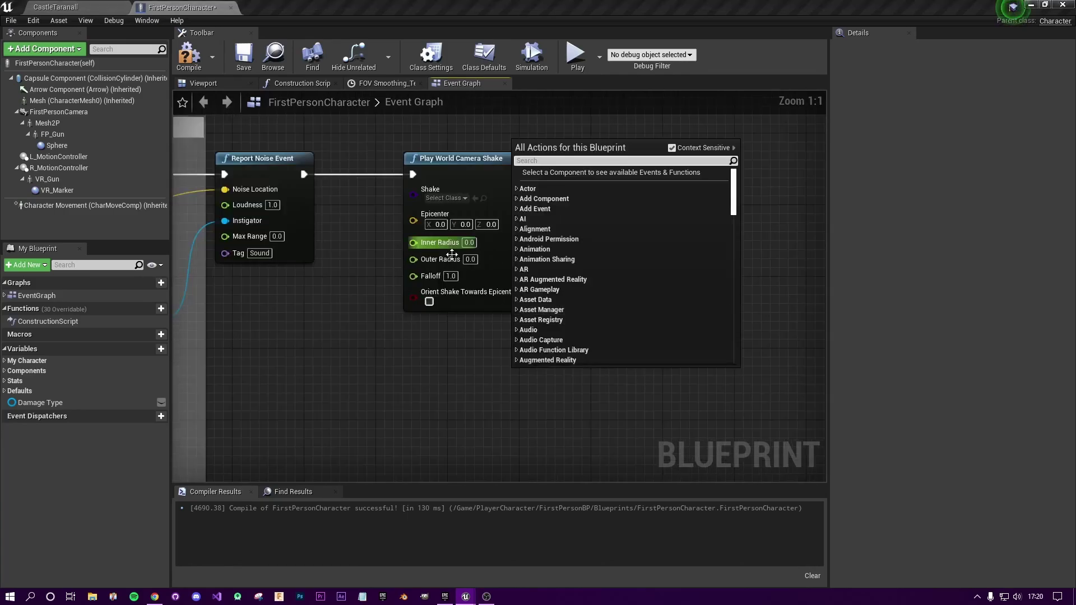
pyautogui.click(468, 167)
pyautogui.moveTo(468, 167); pyautogui.dragTo(584, 164)
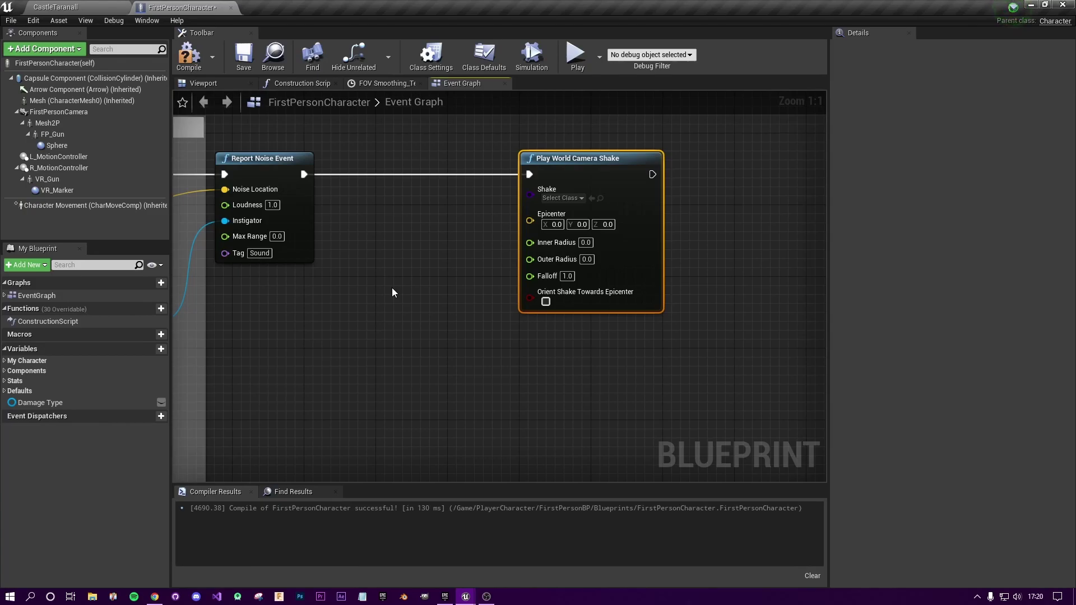
# Feed the camera shake's Epicenter from a new GetActorLocation node placed below Report Noise Event, and set Outer Radius to 150
pyautogui.moveTo(529, 221); pyautogui.dragTo(355, 351)
pyautogui.write('get pla')
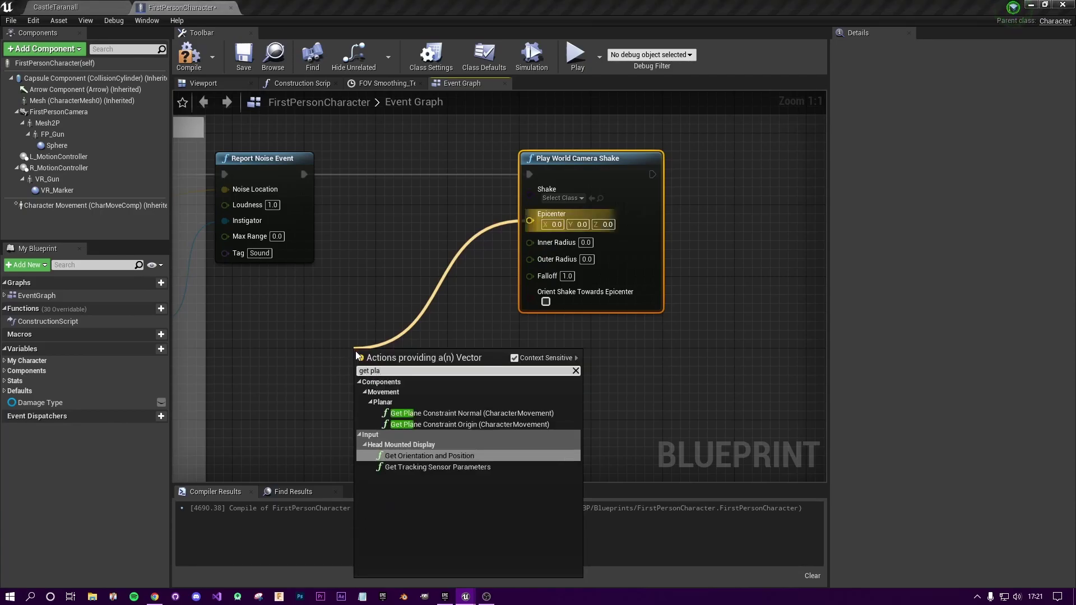
pyautogui.press('BackSpace')
pyautogui.press('BackSpace')
pyautogui.press('BackSpace')
pyautogui.write('act')
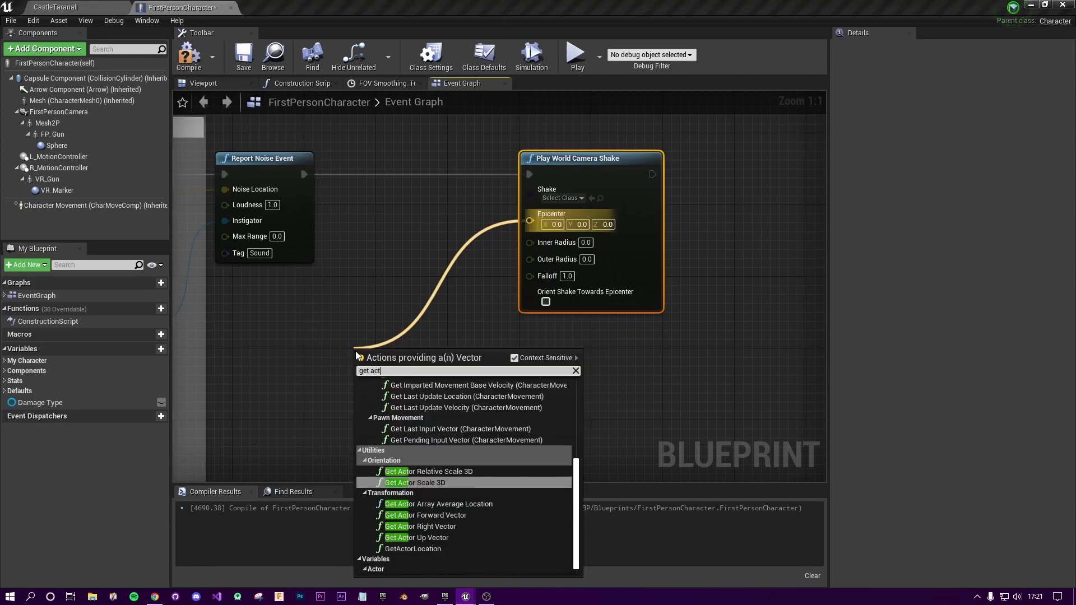
pyautogui.write('or lo')
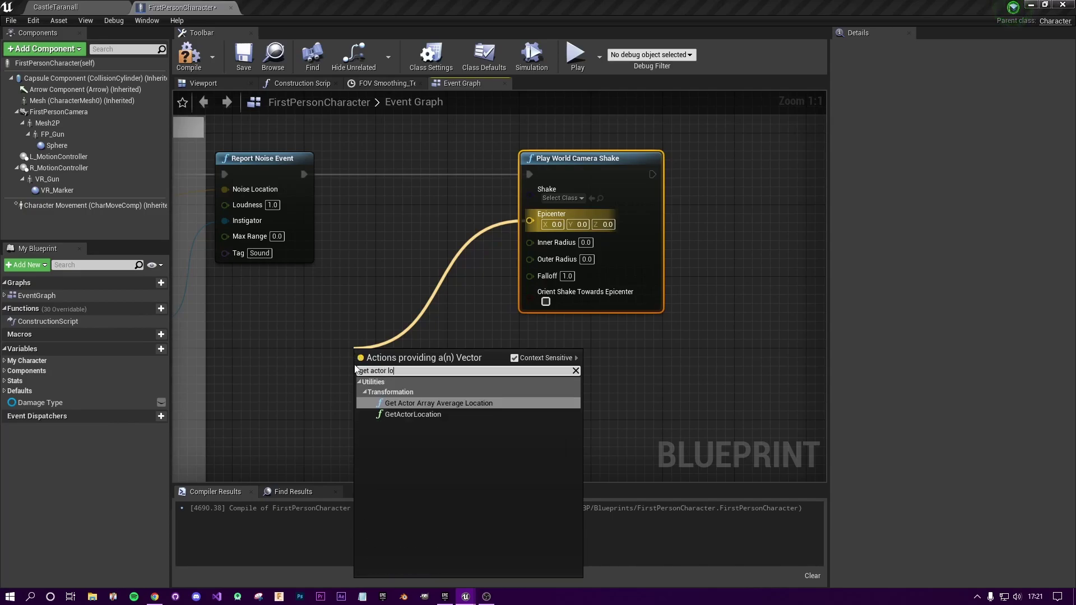
pyautogui.click(414, 413)
pyautogui.moveTo(381, 337); pyautogui.dragTo(264, 292)
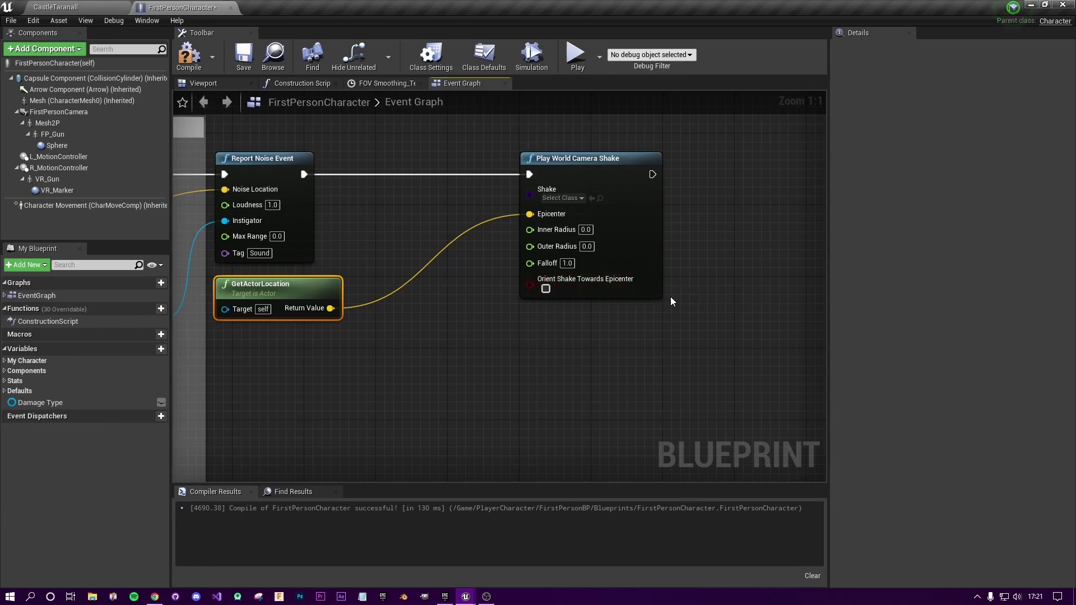
pyautogui.click(586, 246)
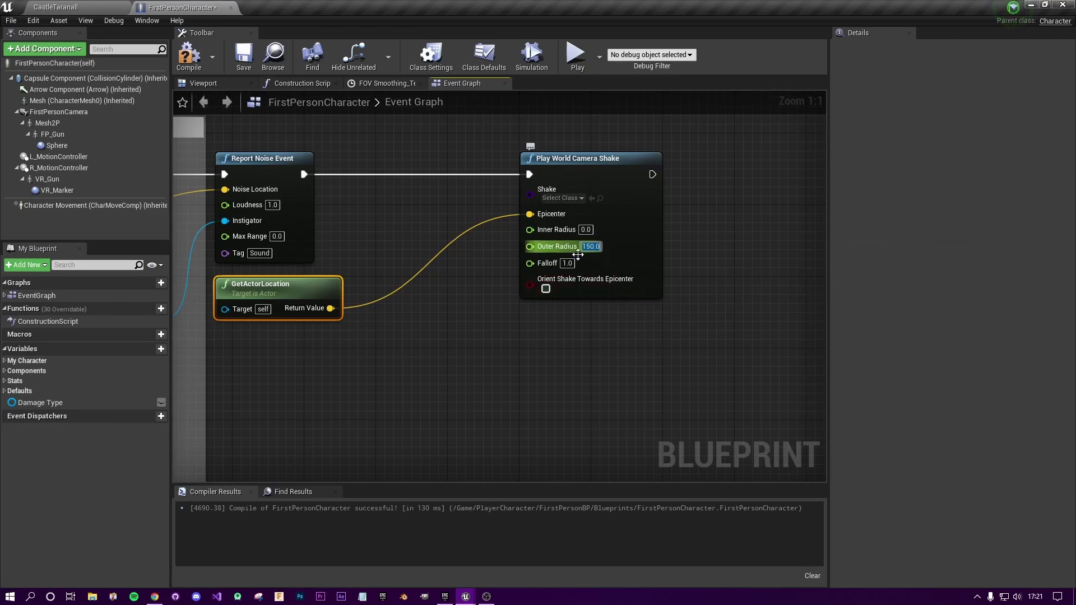
# Inspect the FirstPersonCamera, character mesh and capsule in the viewport, try moving the camera backwards, and undo the move
pyautogui.click(199, 83)
pyautogui.click(62, 111)
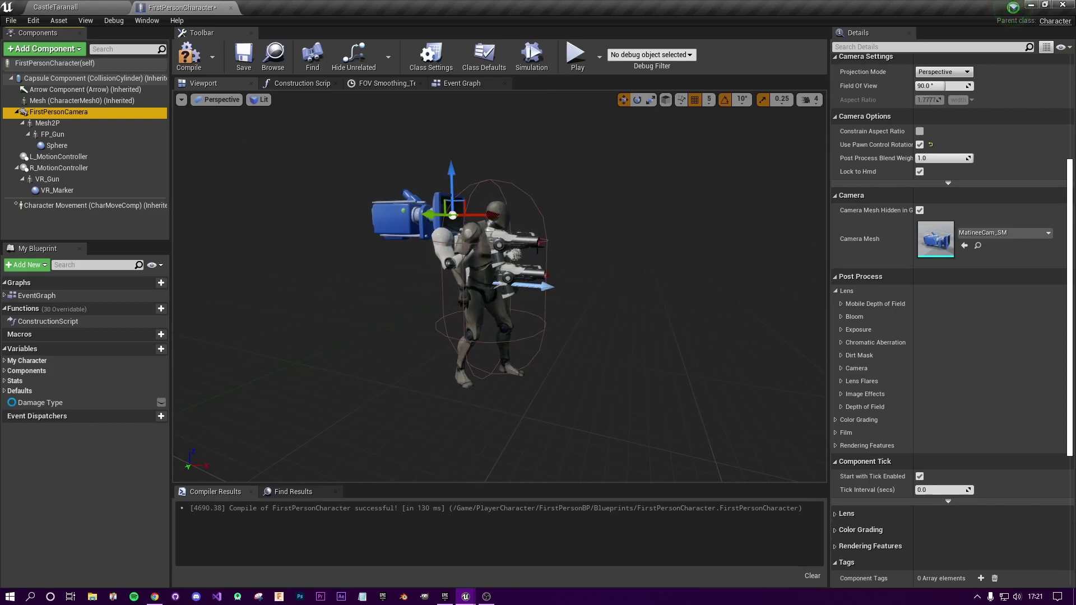
pyautogui.click(489, 273)
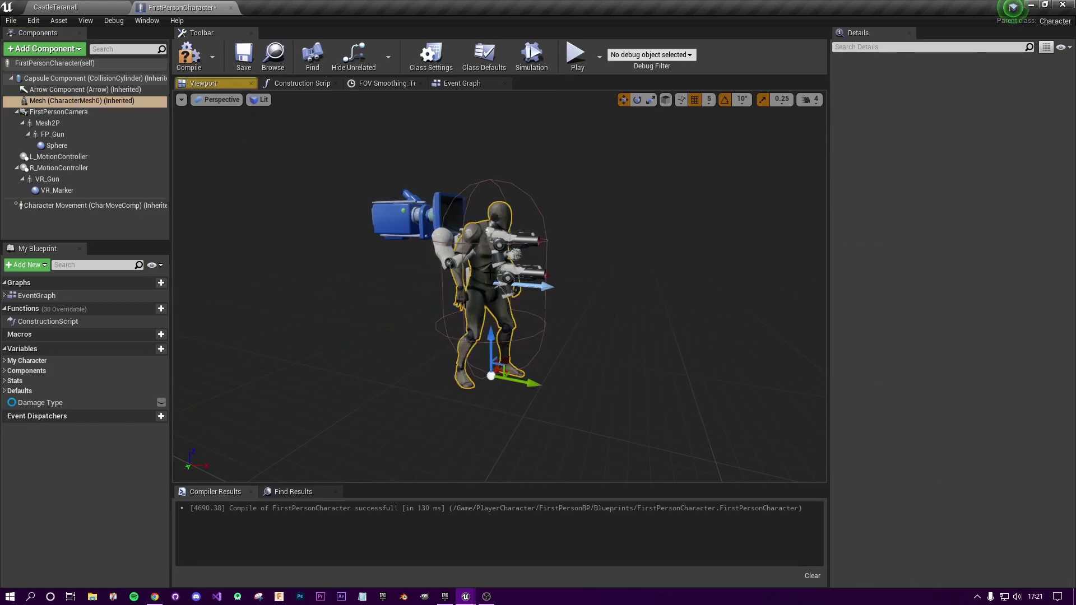
pyautogui.click(493, 374)
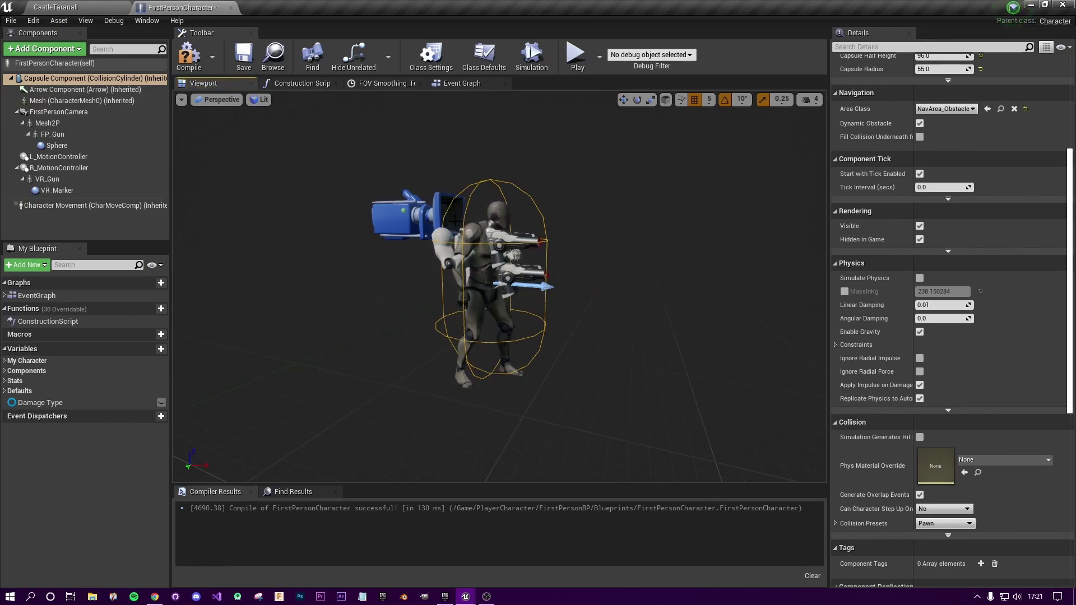
pyautogui.click(455, 230)
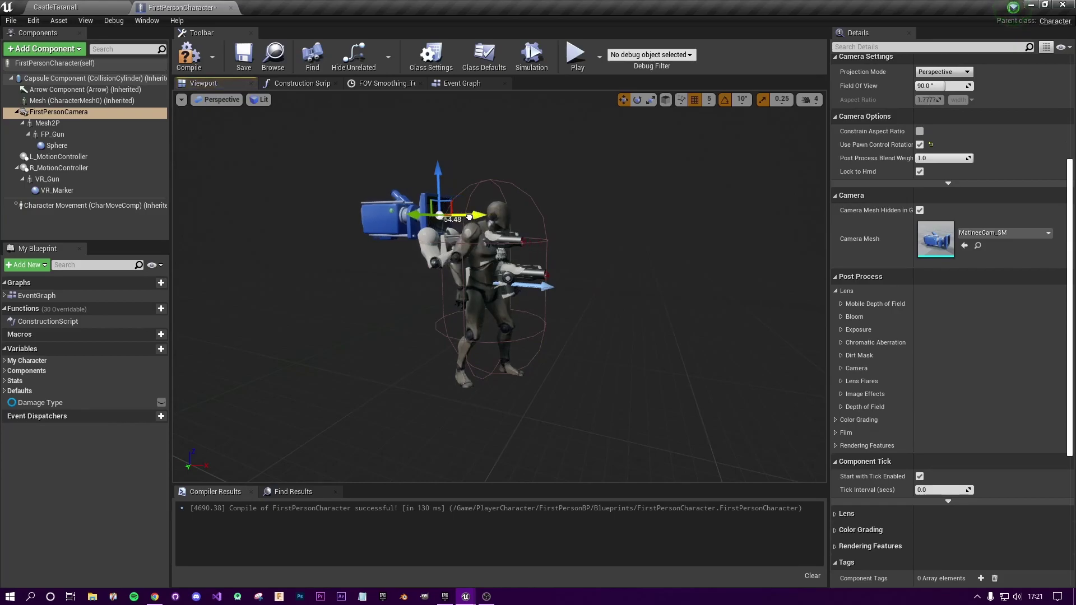
pyautogui.moveTo(470, 217); pyautogui.dragTo(436, 217)
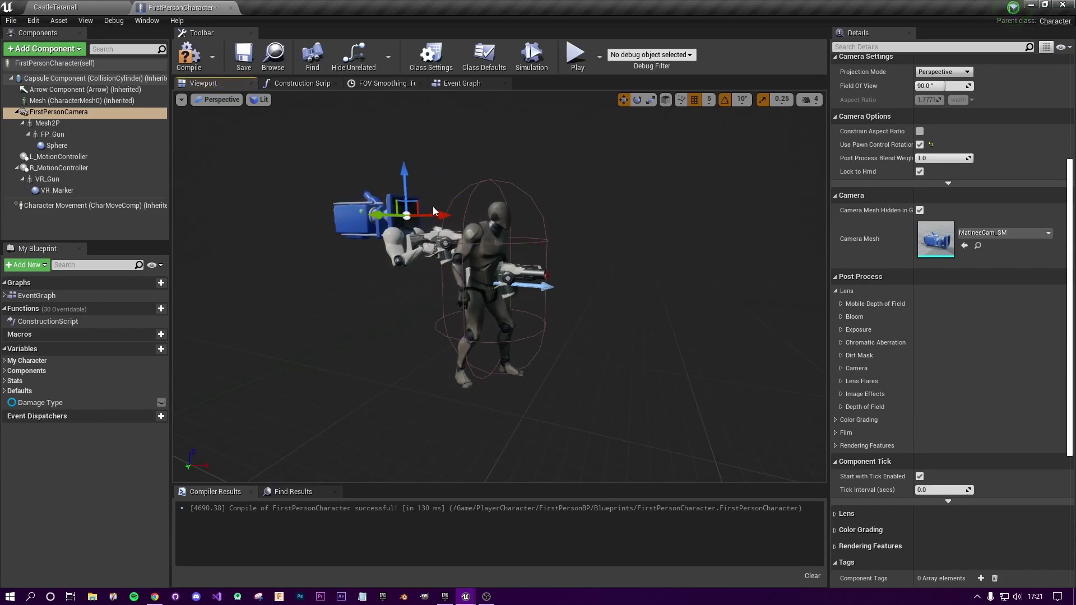
pyautogui.hotkey('ctrl', 'z')
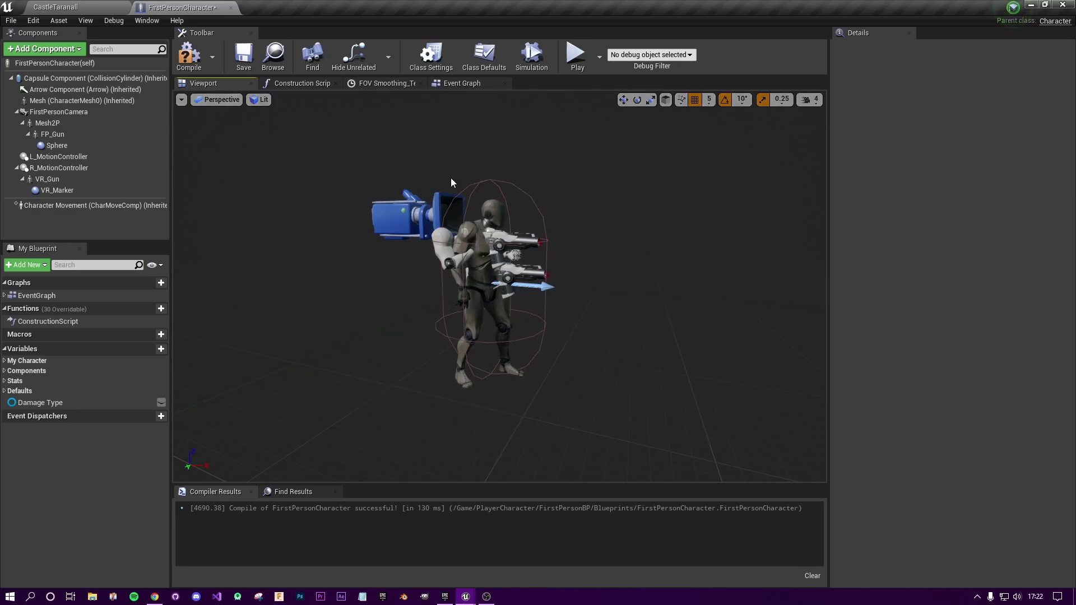
# Return to the event graph and set the Play World Camera Shake node's Outer Radius to 100
pyautogui.click(462, 83)
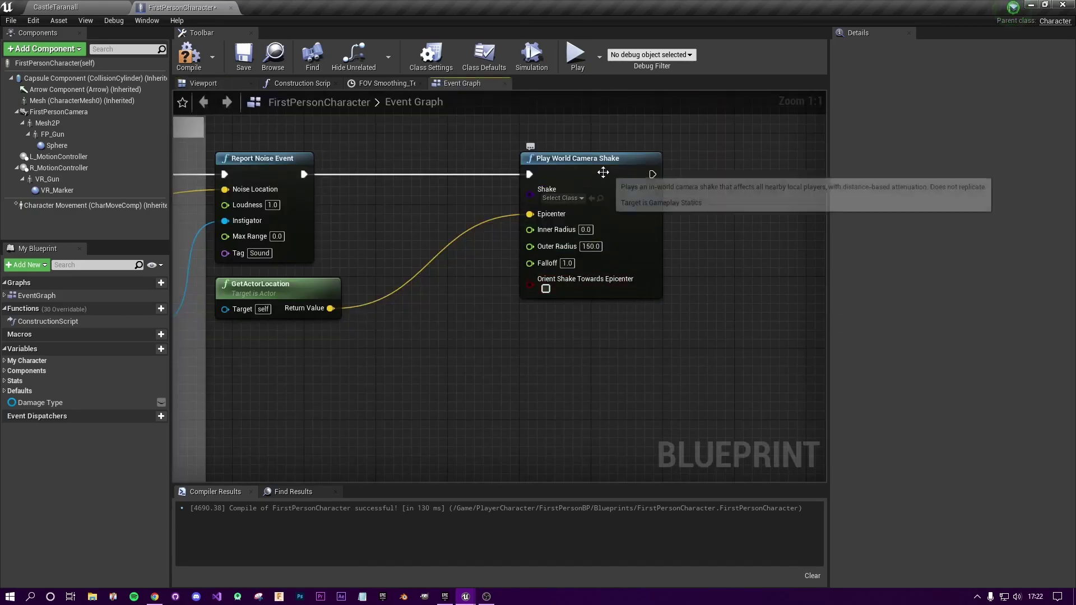
pyautogui.click(591, 247)
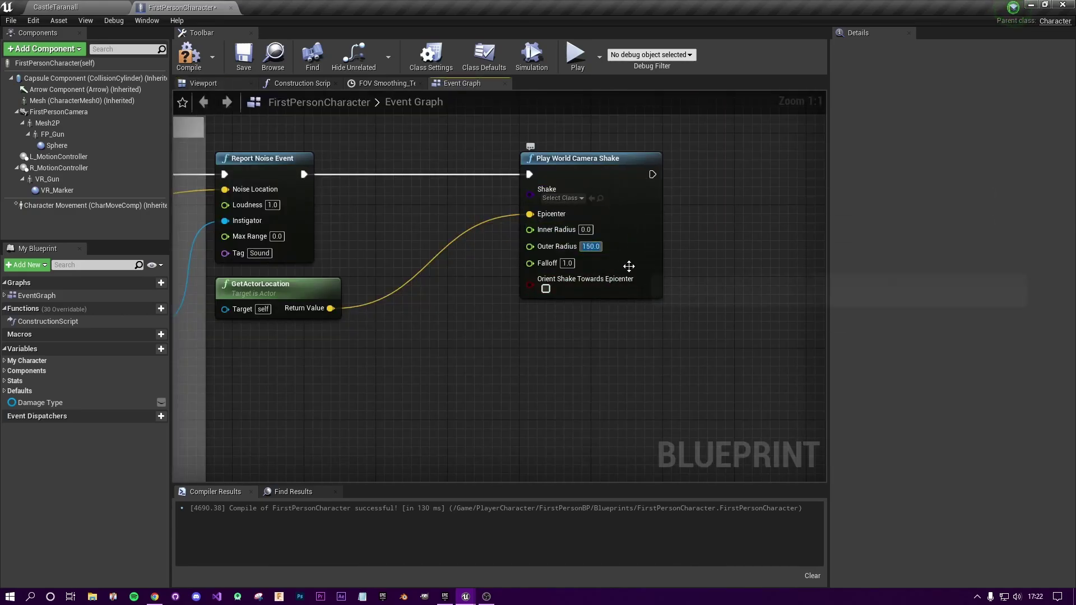
pyautogui.write('100')
pyautogui.press('Return')
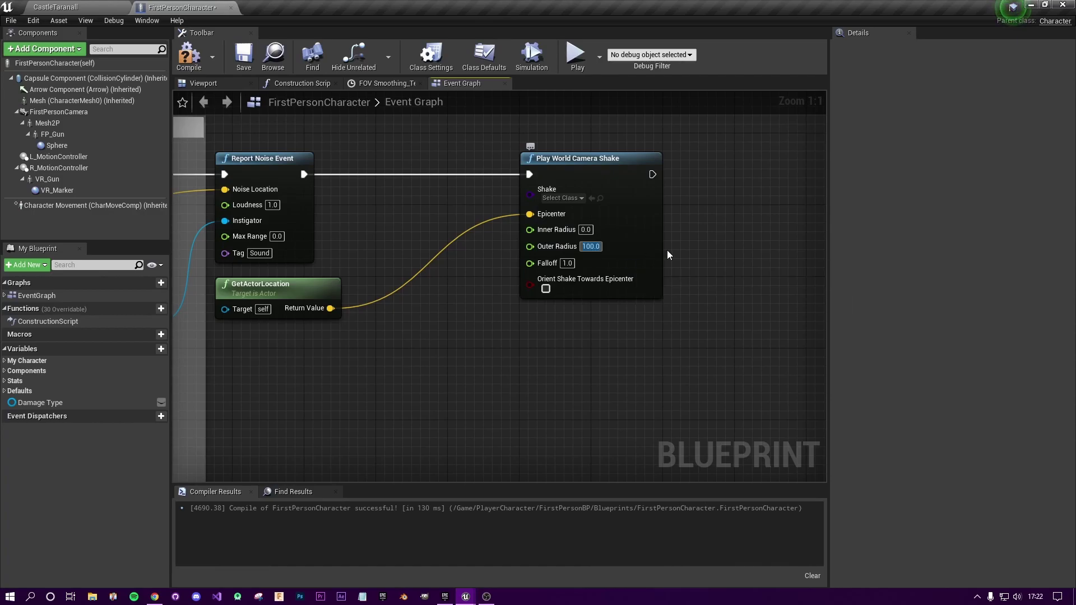
# Change the Outer Radius of the Play World Camera Shake node to 150
pyautogui.click(592, 247)
pyautogui.write('150')
pyautogui.press('Return')
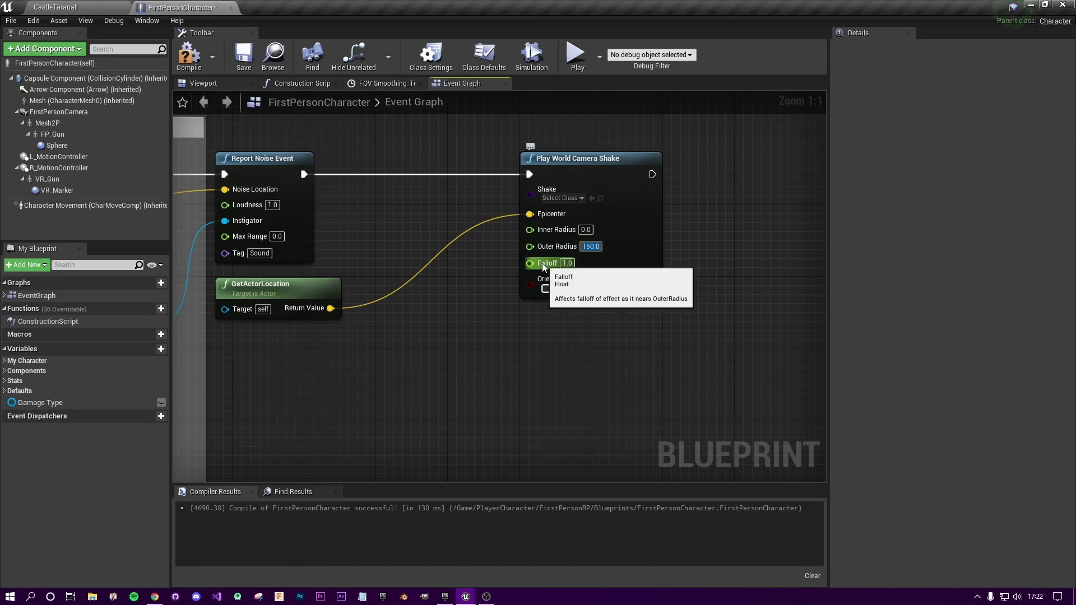
pyautogui.click(608, 262)
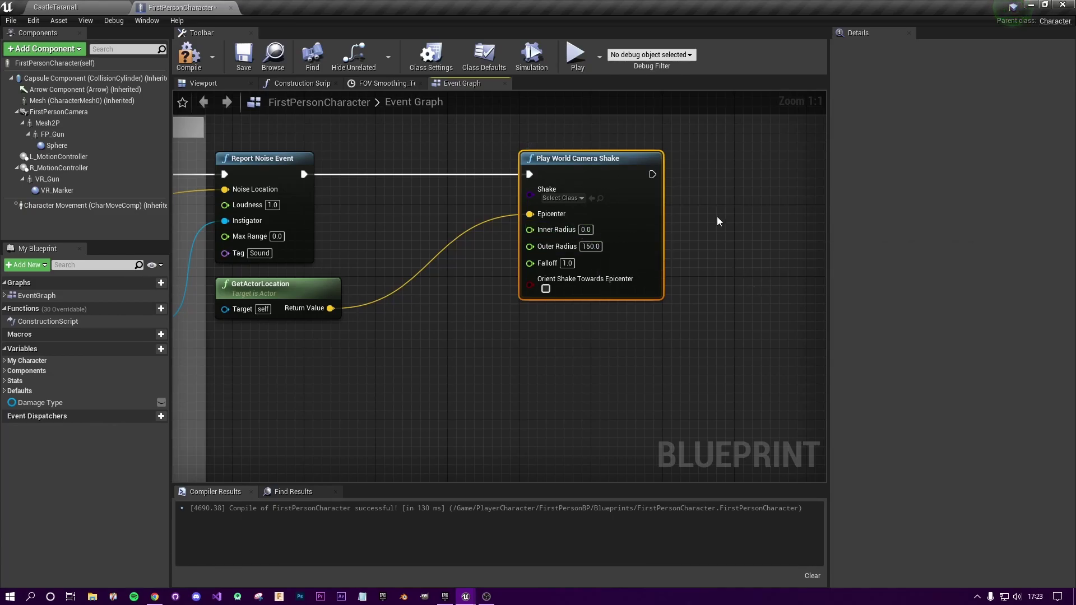
# Check the available shake classes, then create a Blueprint class in the Blueprints folder with MatineeCameraShake as its parent
pyautogui.click(574, 199)
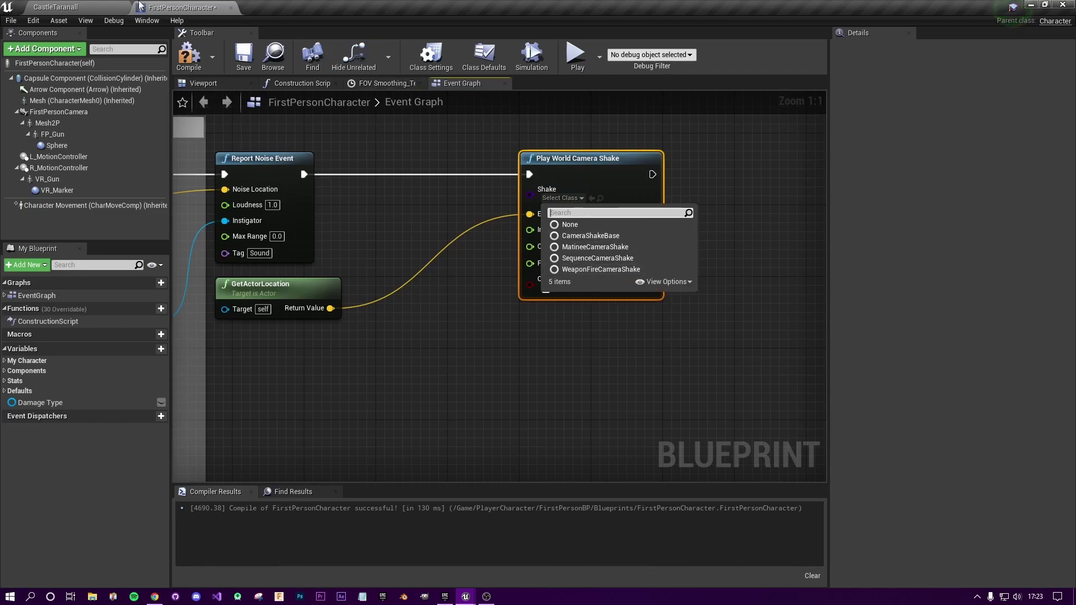
pyautogui.click(74, 7)
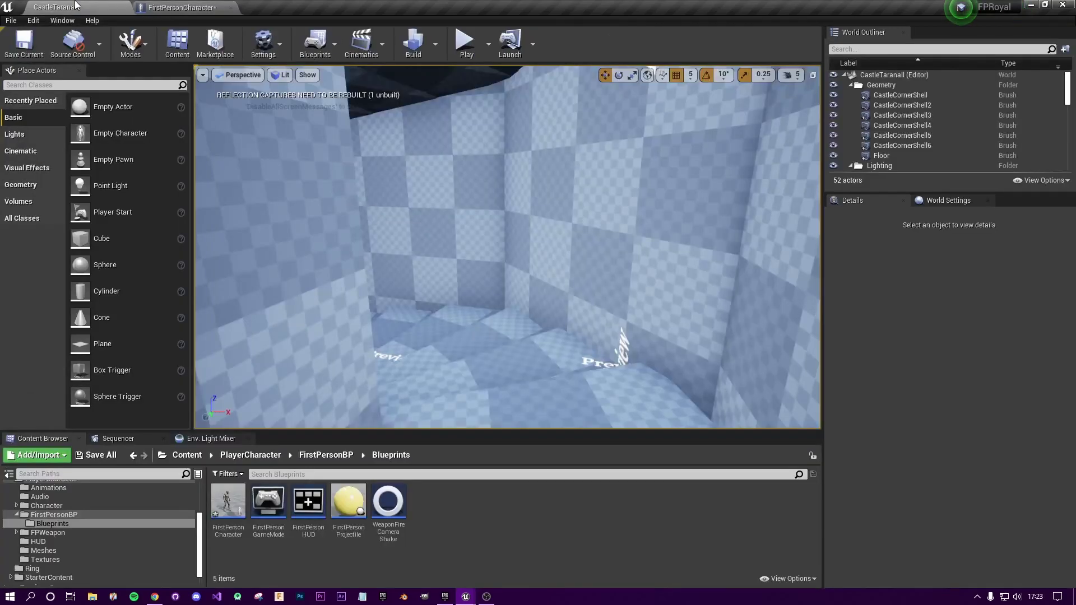
pyautogui.moveTo(392, 507)
pyautogui.rightClick(482, 506)
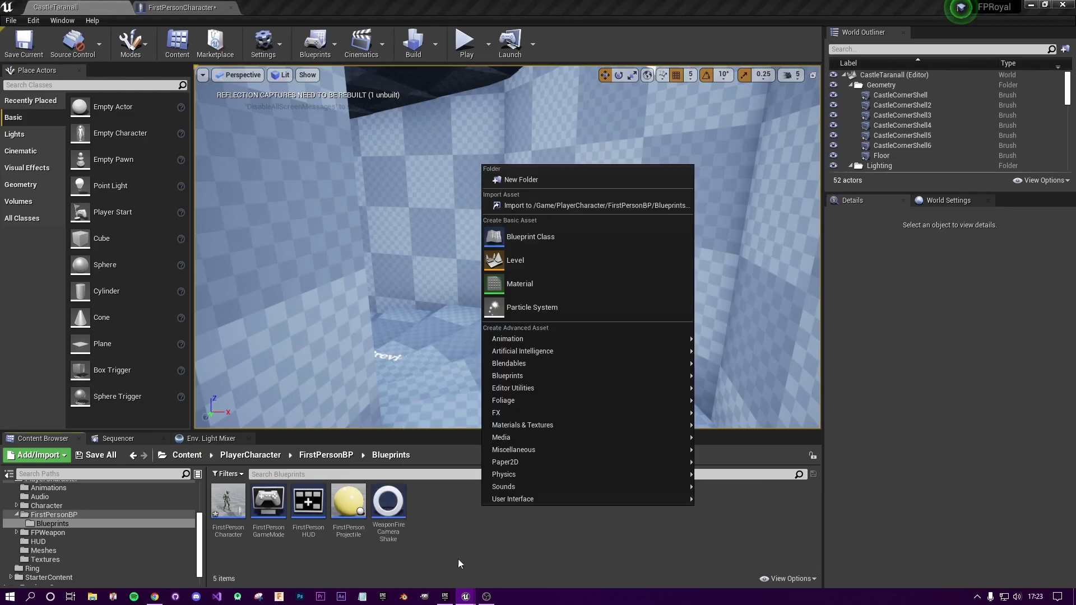
pyautogui.click(539, 240)
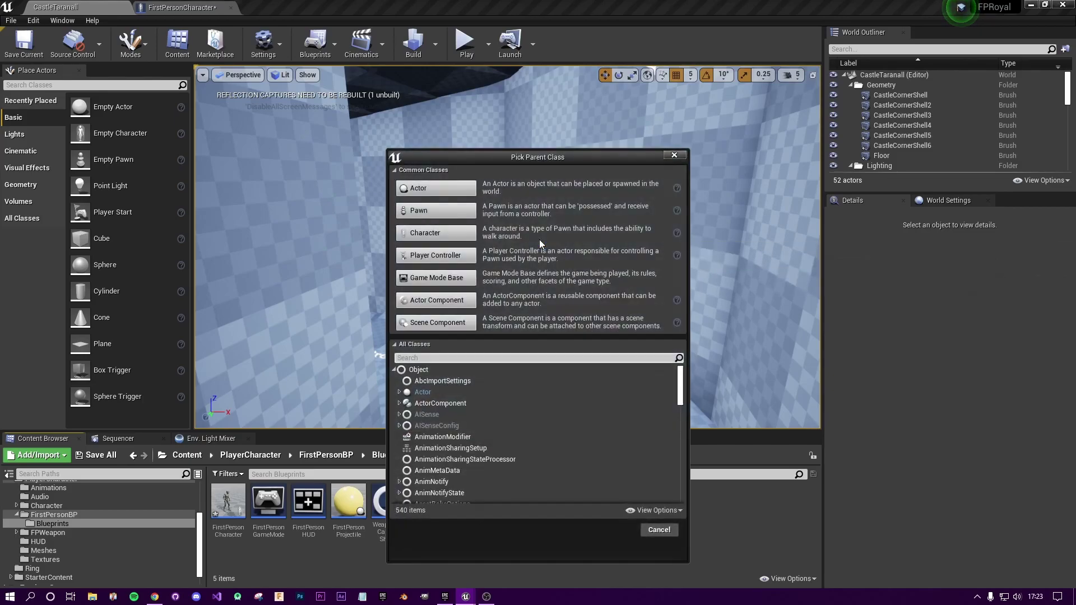
pyautogui.click(395, 345)
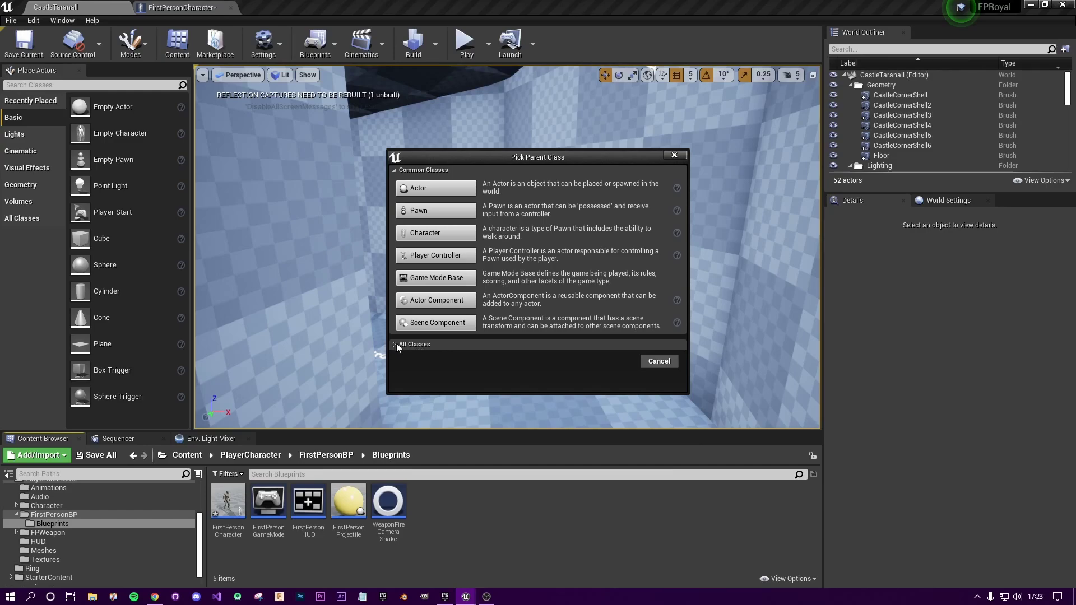
pyautogui.click(394, 344)
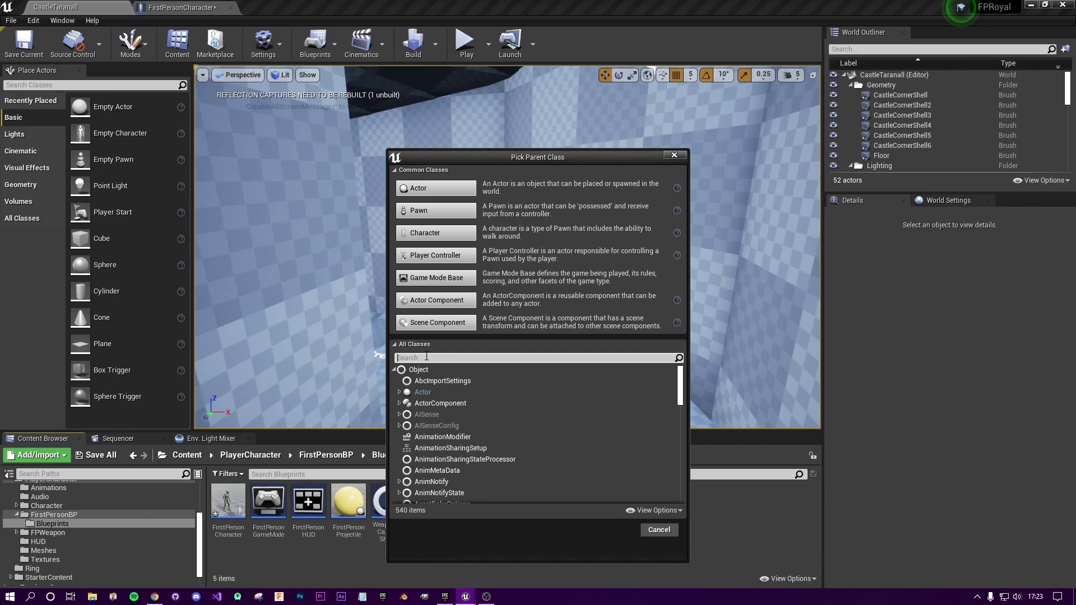
pyautogui.write('shake')
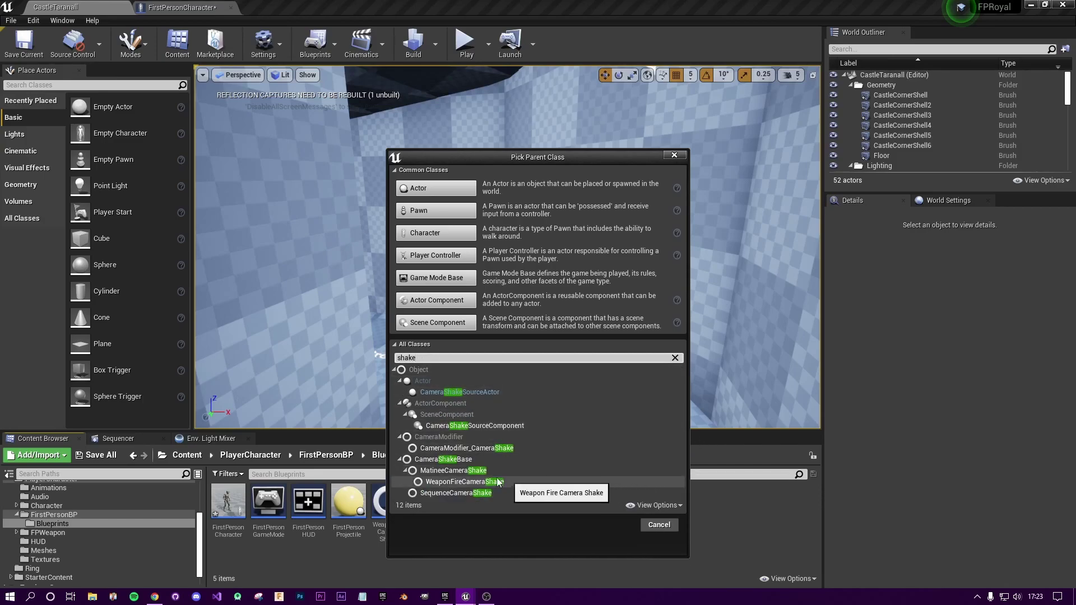
pyautogui.moveTo(466, 465)
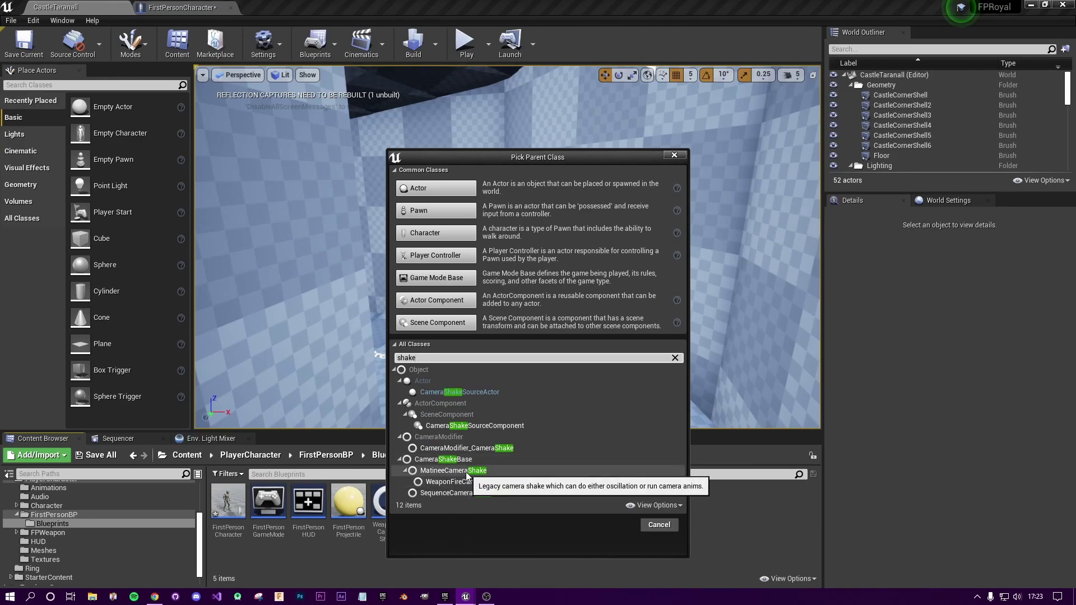
pyautogui.click(466, 472)
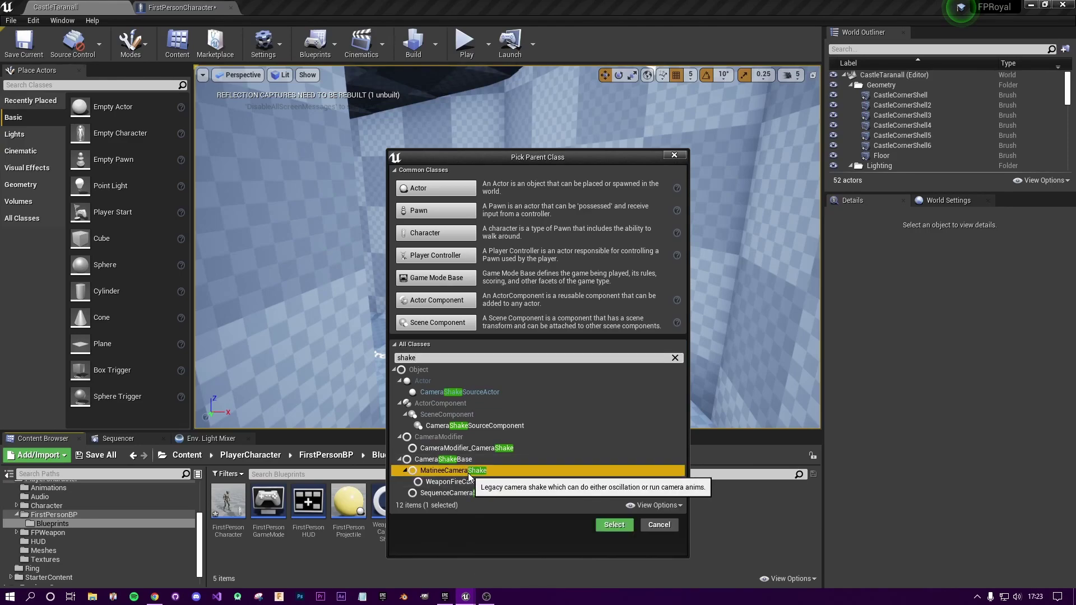
pyautogui.click(614, 525)
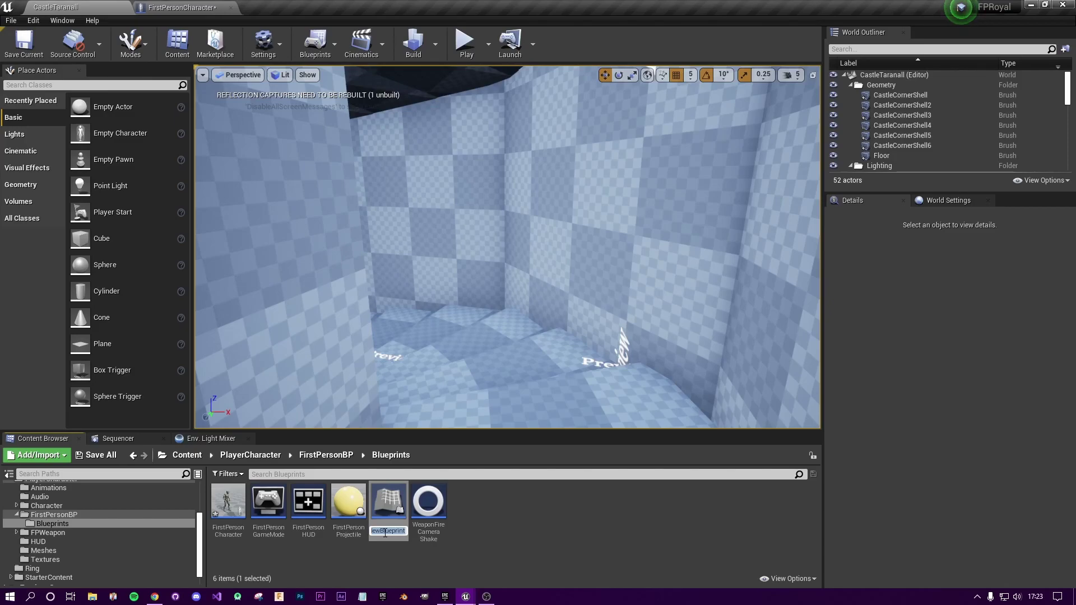
# Name the new blueprint NewCameraShakeWeaponFire and open it for editing
pyautogui.write('NewCamera')
pyautogui.write('Shake')
pyautogui.write('Weapon')
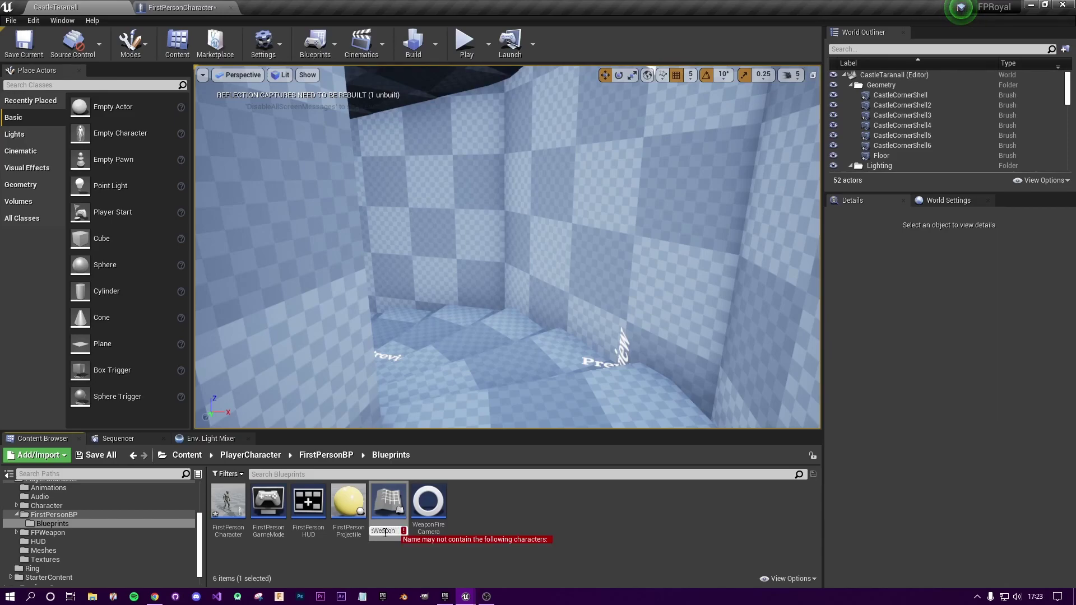
pyautogui.write('Fire')
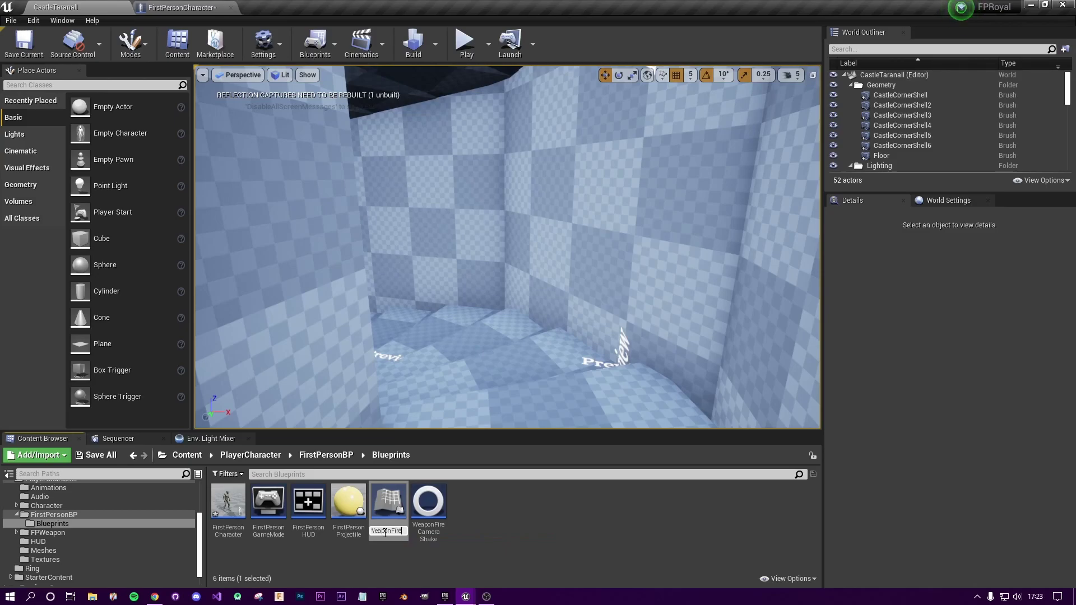
pyautogui.press('Return')
pyautogui.doubleClick(386, 505)
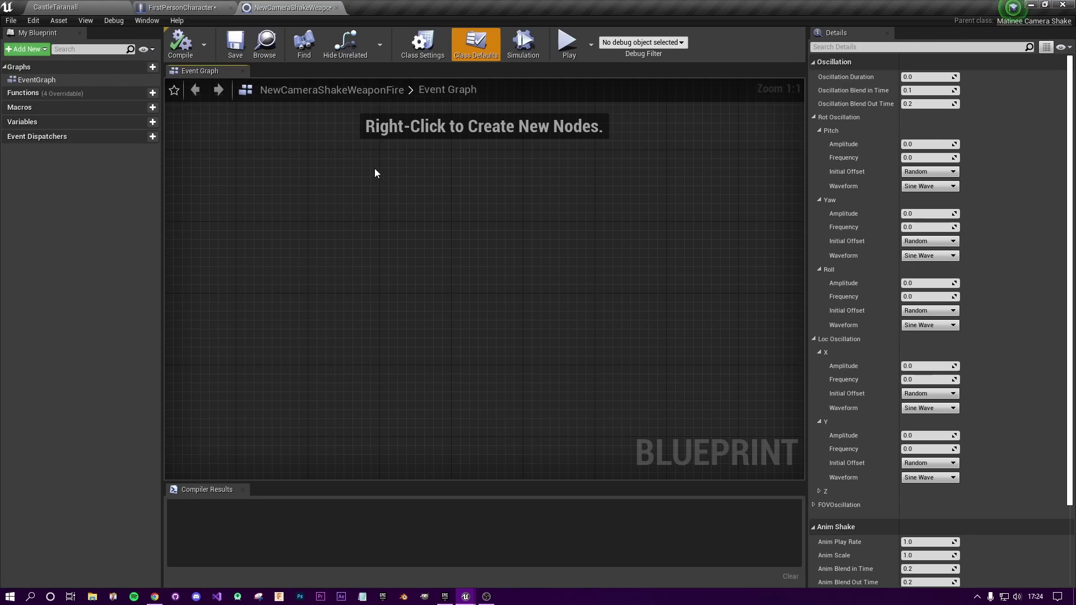
# Collapse the Loc Oscillation and Rot Oscillation groups in the camera shake's class defaults
pyautogui.moveTo(432, 291); pyautogui.dragTo(490, 207, button='right')
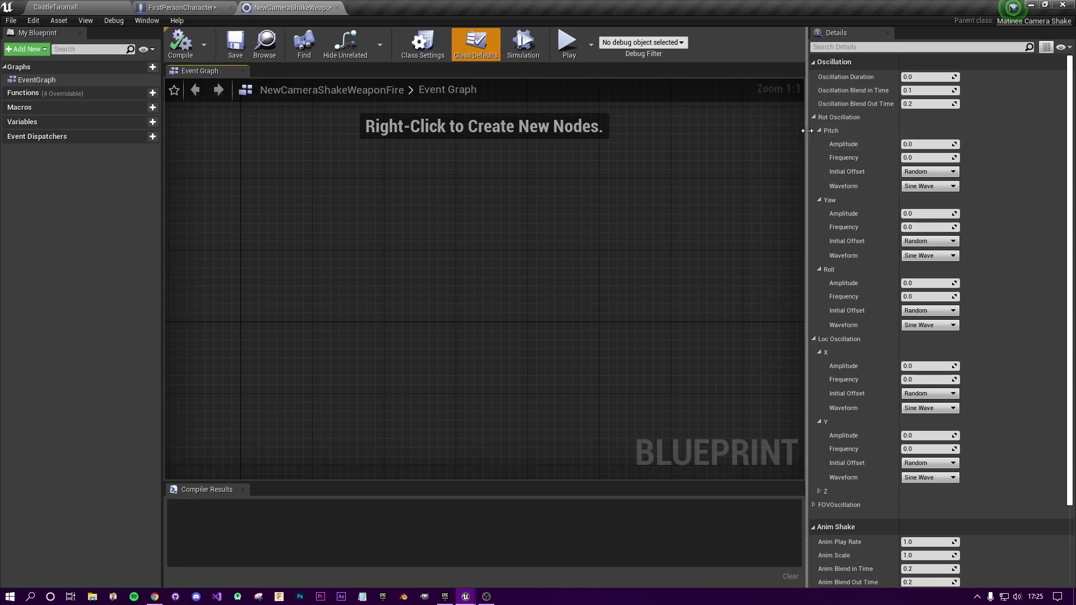
pyautogui.click(813, 339)
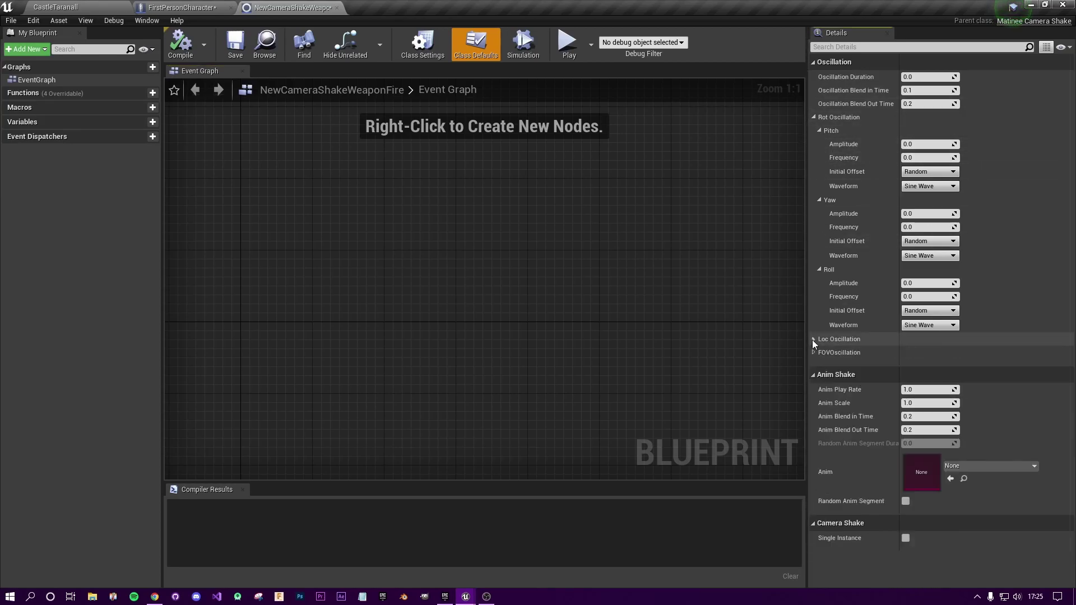
pyautogui.click(813, 117)
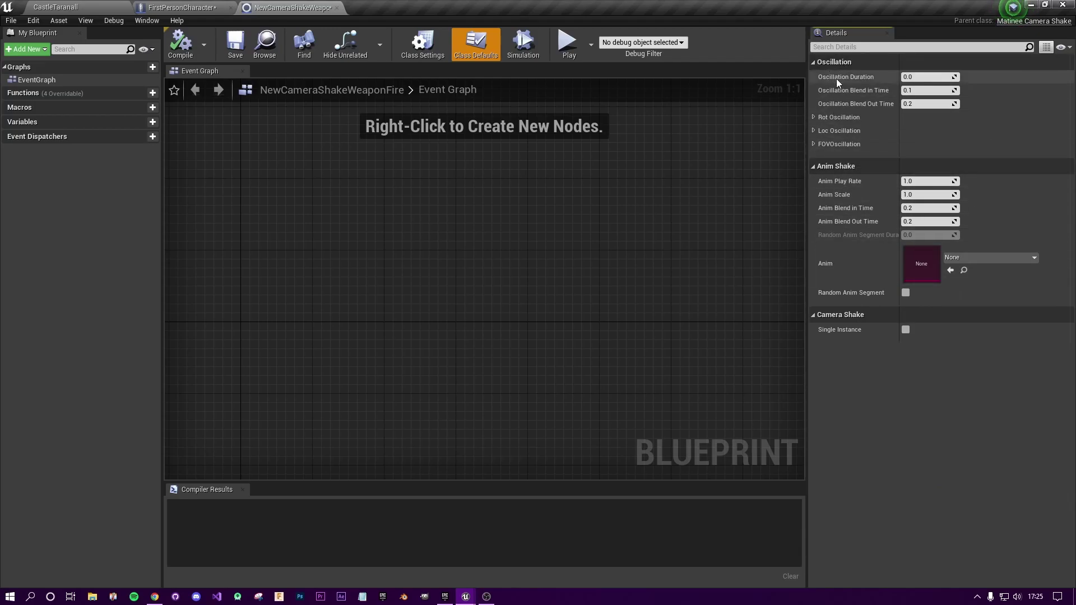
# Set the camera shake's Oscillation Duration to 0.2
pyautogui.moveTo(828, 80)
pyautogui.click(933, 76)
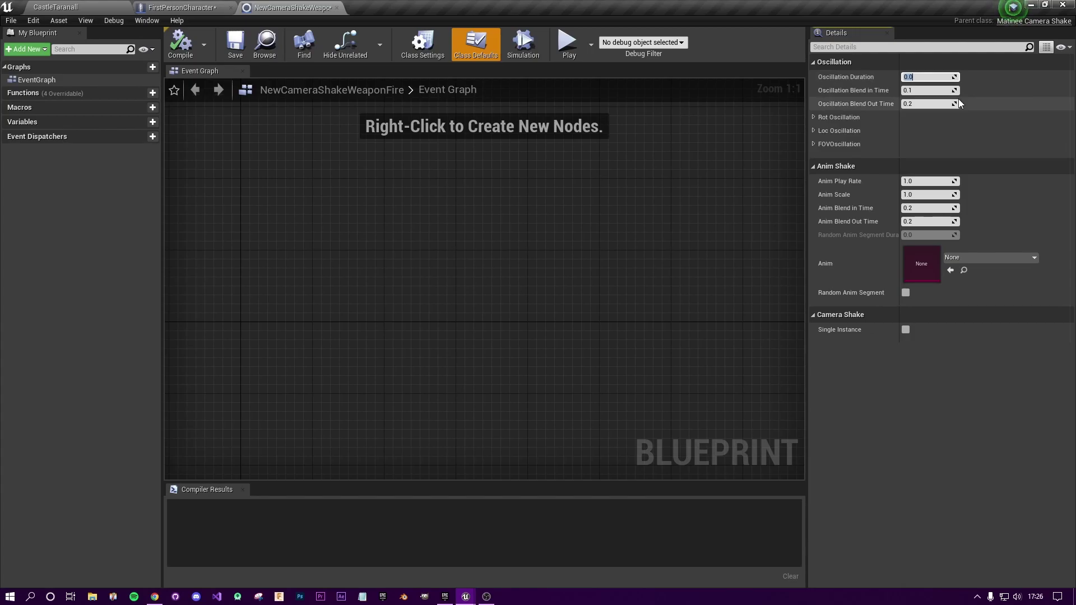
pyautogui.write('0.2')
pyautogui.press('Return')
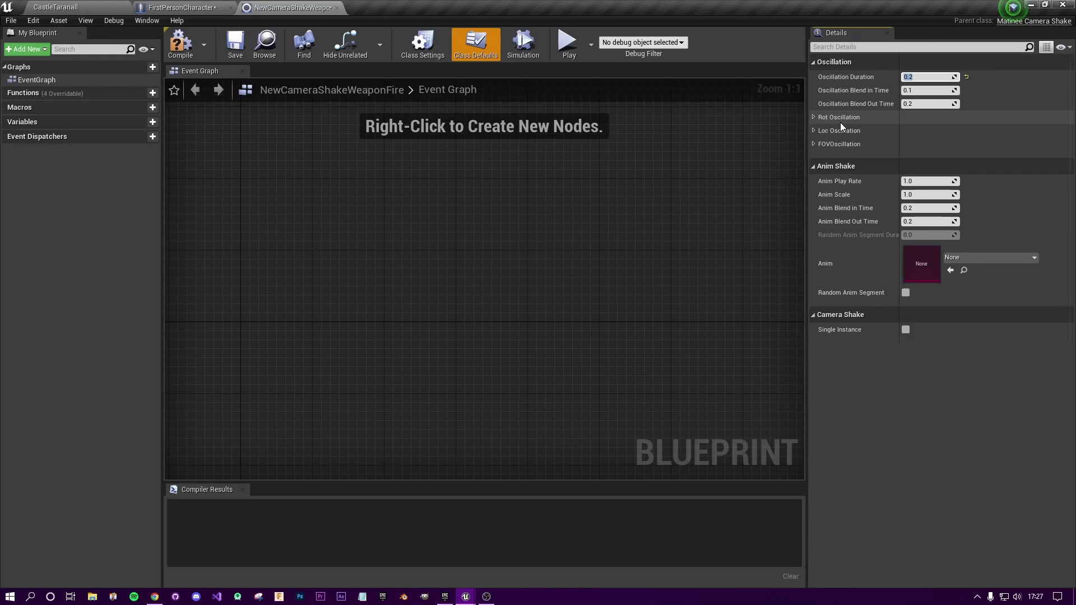
# Examine the FOVOscillation and Loc Oscillation settings, then collapse them and expand the Rot Oscillation group
pyautogui.click(813, 144)
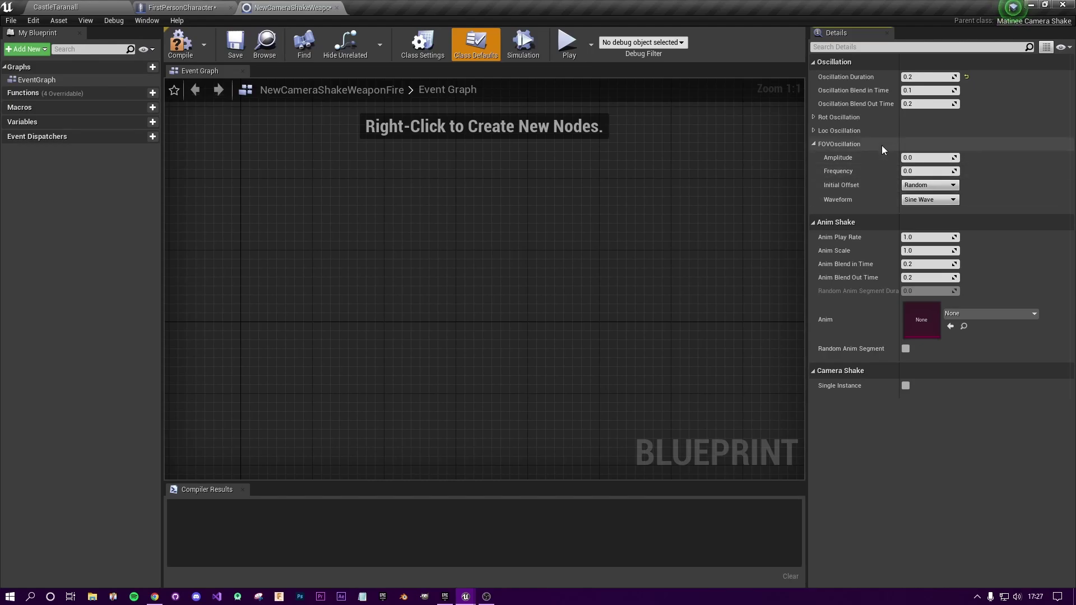
pyautogui.click(814, 144)
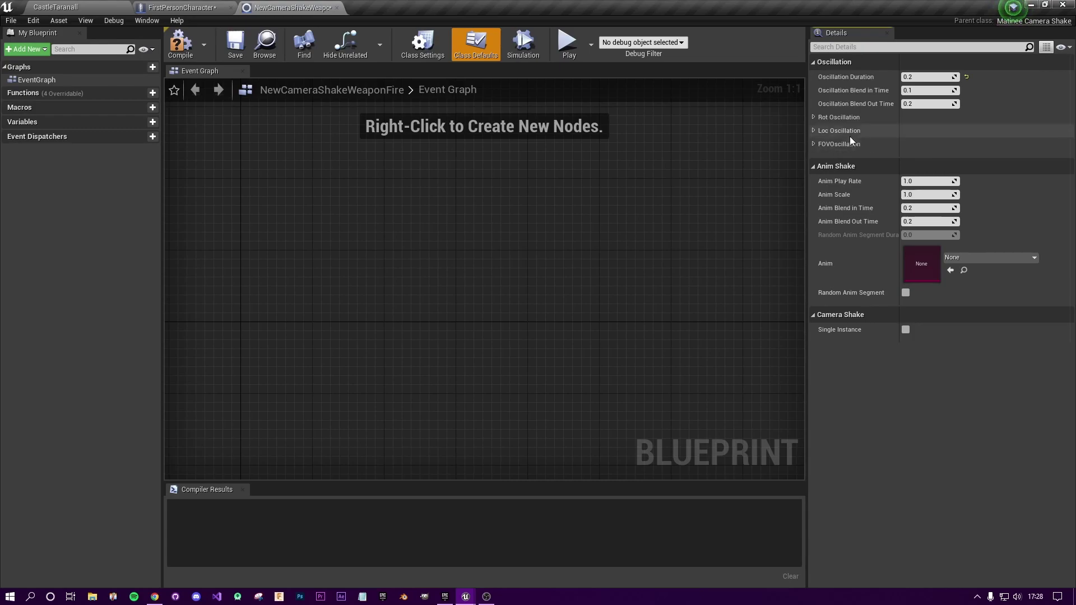
pyautogui.click(812, 129)
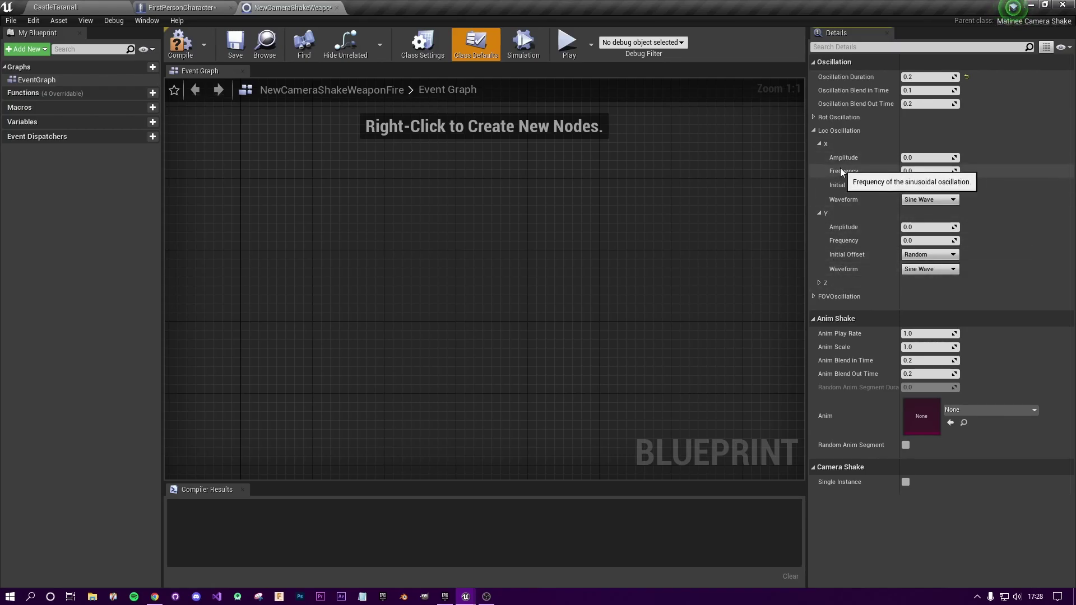
pyautogui.click(814, 131)
pyautogui.click(814, 117)
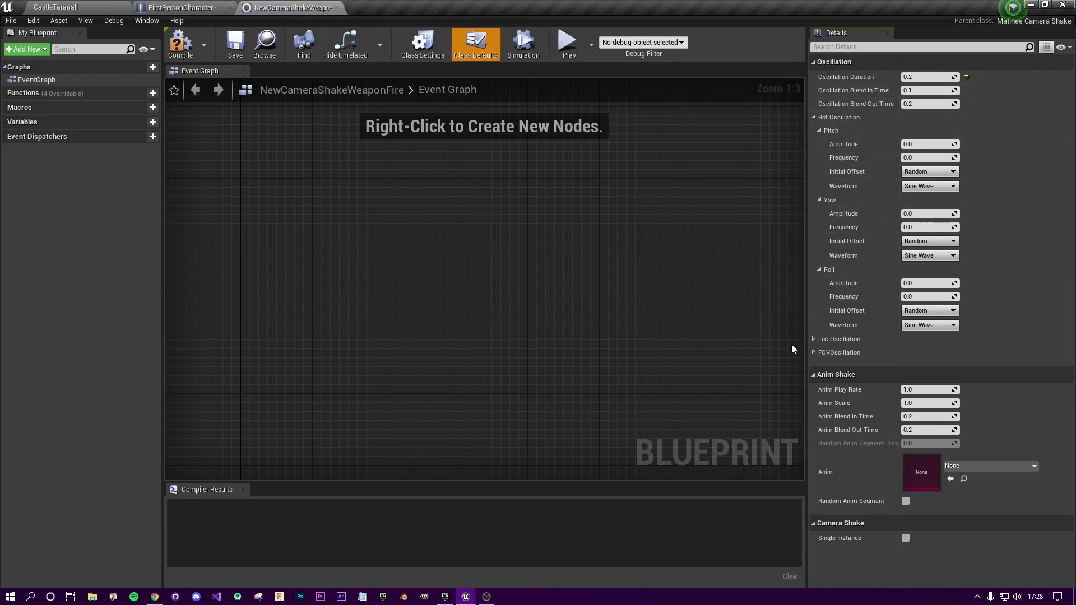
# Select Mesh2P in the FirstPersonCharacter blueprint's 3D preview and examine its transform settings
pyautogui.click(213, 7)
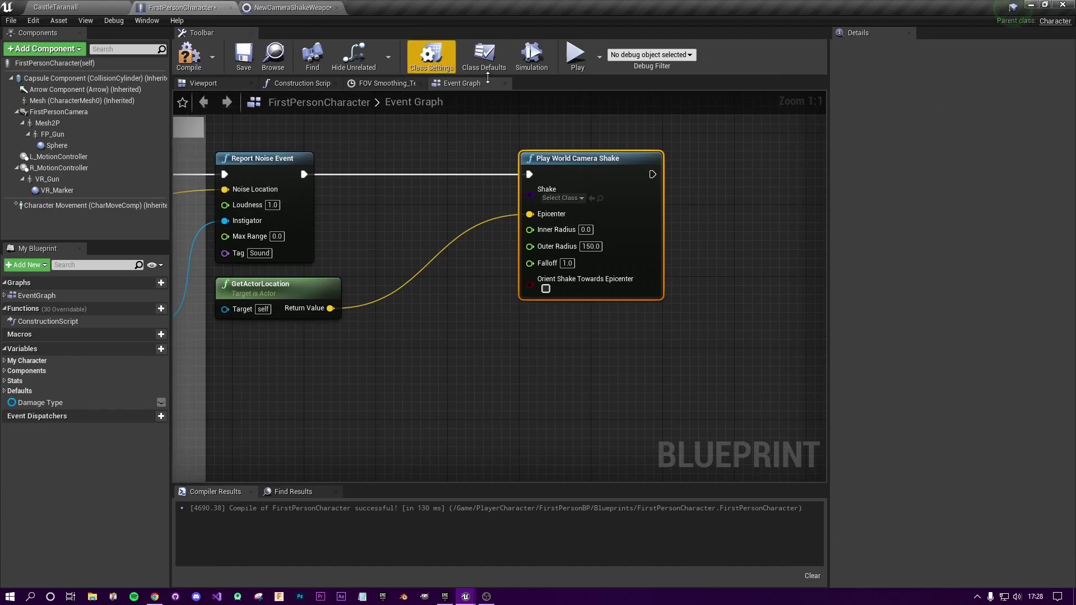
pyautogui.click(216, 85)
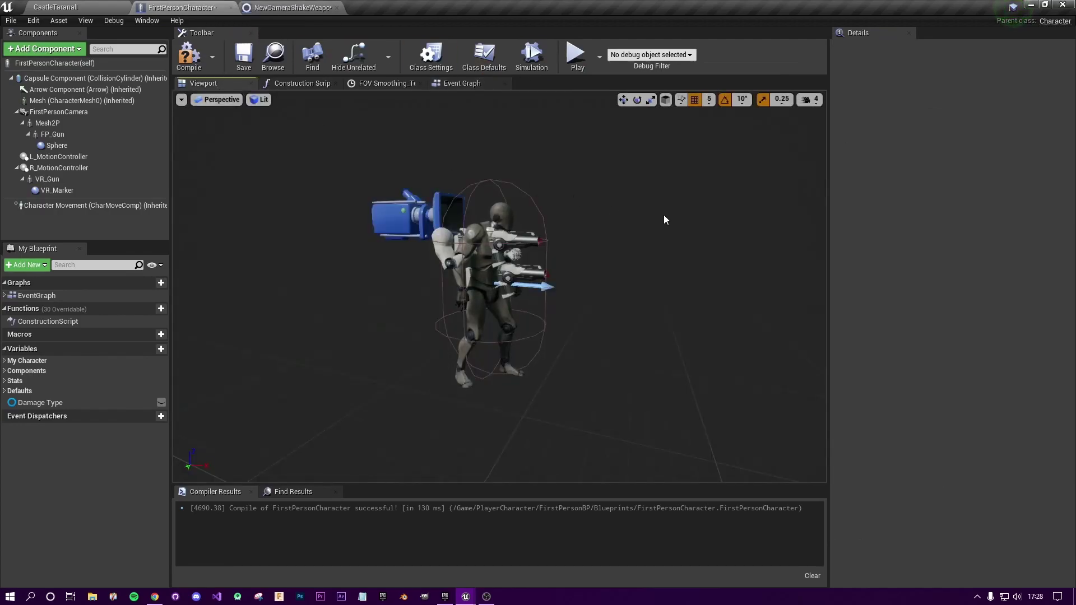
pyautogui.click(84, 122)
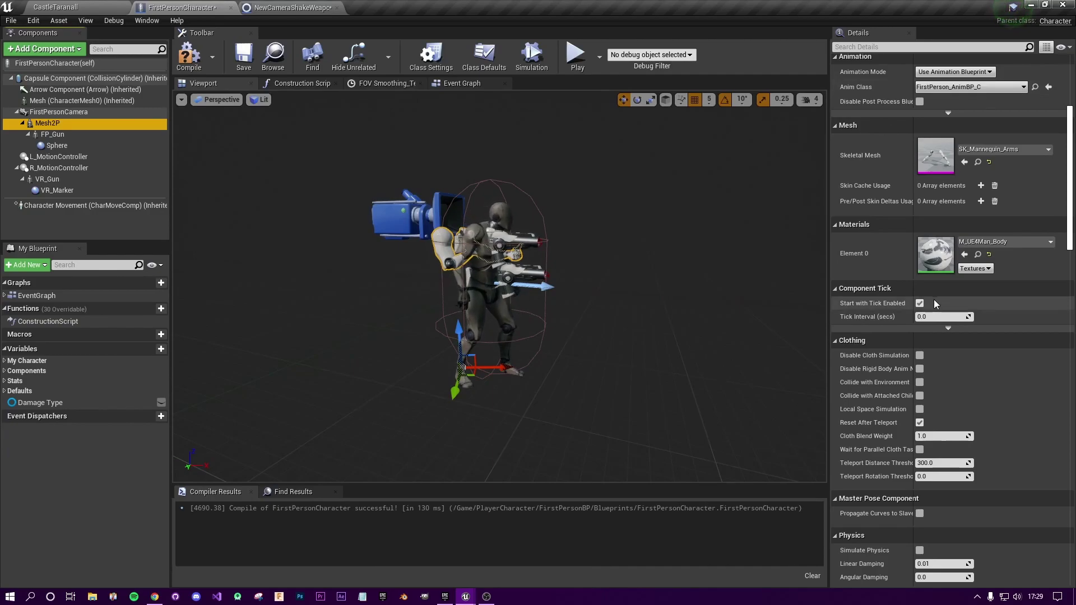
pyautogui.scroll(4, 977, 255)
pyautogui.scroll(3, 977, 254)
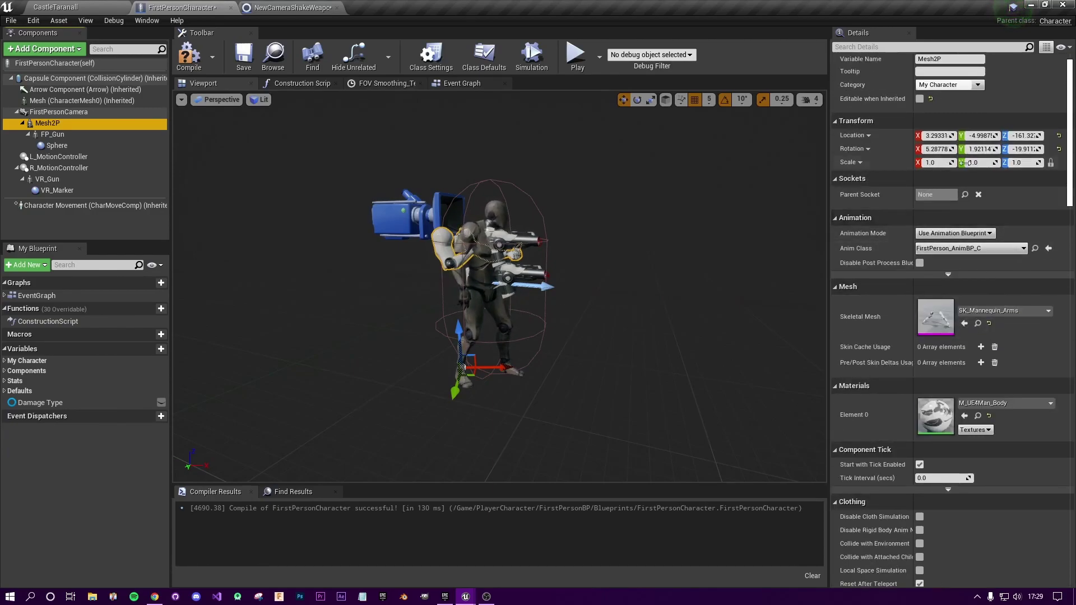
pyautogui.rightClick(928, 137)
pyautogui.click(922, 140)
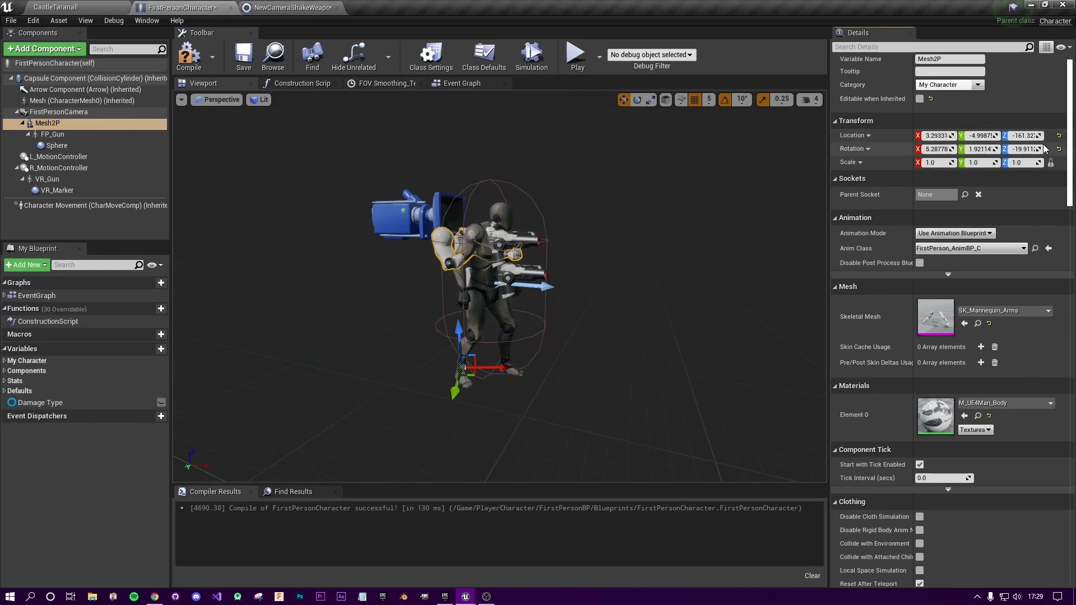
# Try World as Mesh2P's location type, then restore it to Relative
pyautogui.click(868, 135)
pyautogui.click(869, 157)
pyautogui.click(893, 137)
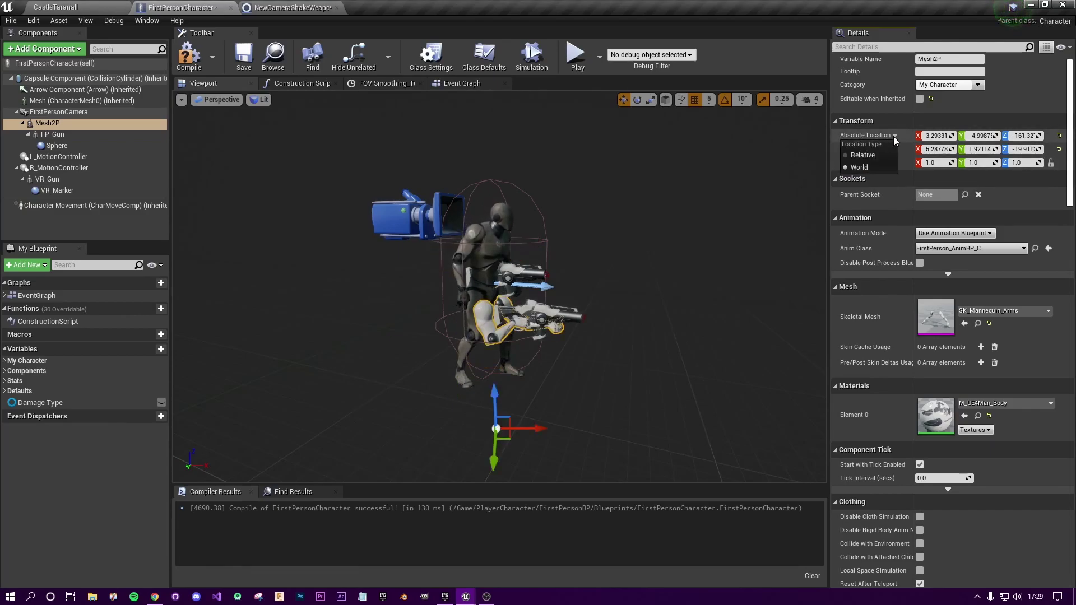
pyautogui.click(875, 154)
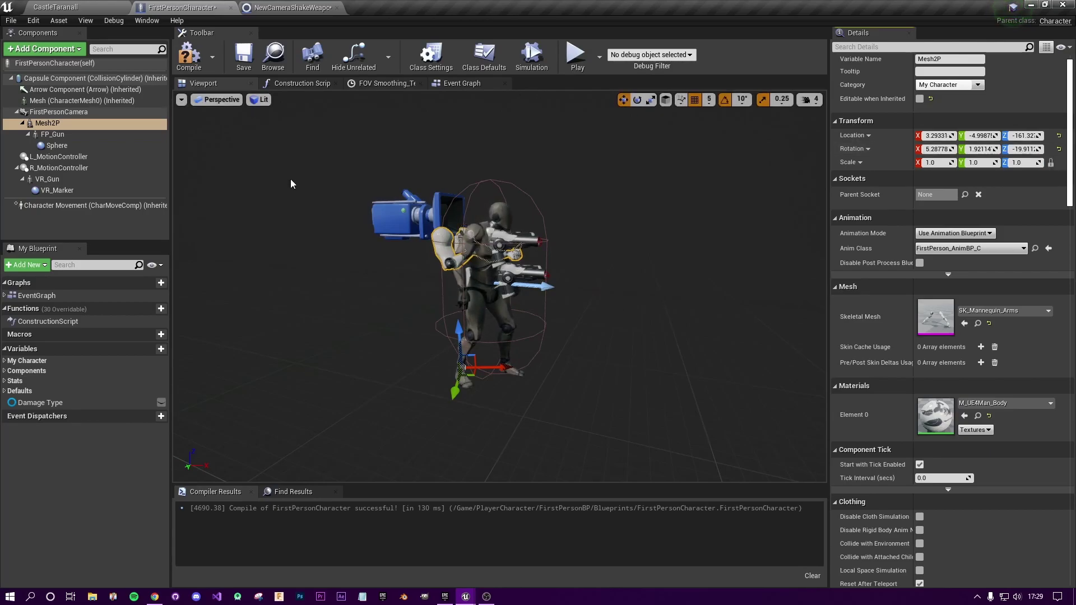
# Rotate the FirstPersonCamera back and forth about its axes to demonstrate roll, pitch and yaw, returning it to its original orientation
pyautogui.click(408, 211)
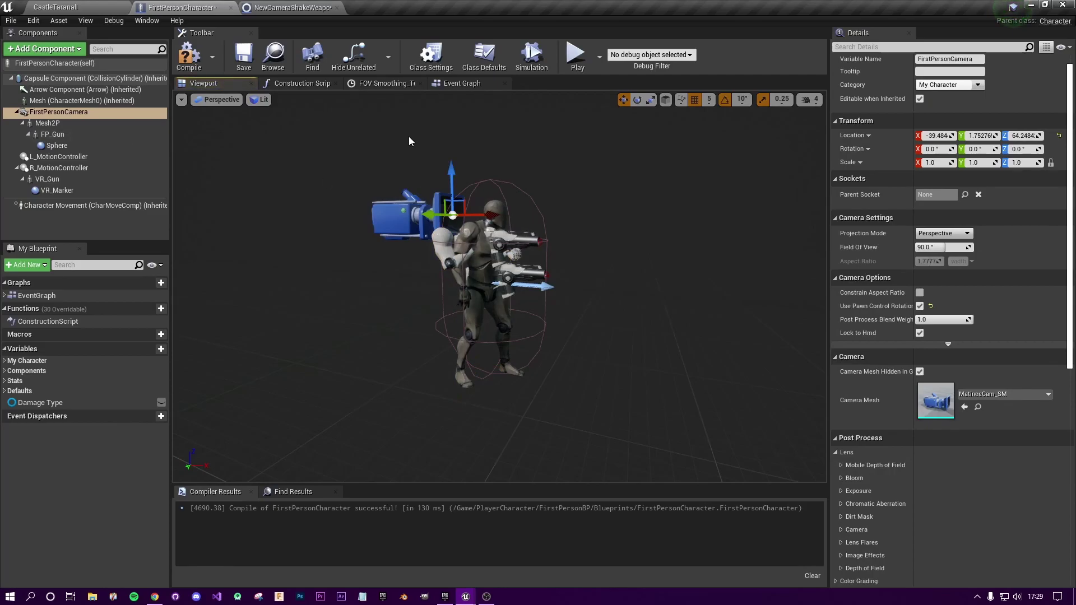
pyautogui.click(638, 99)
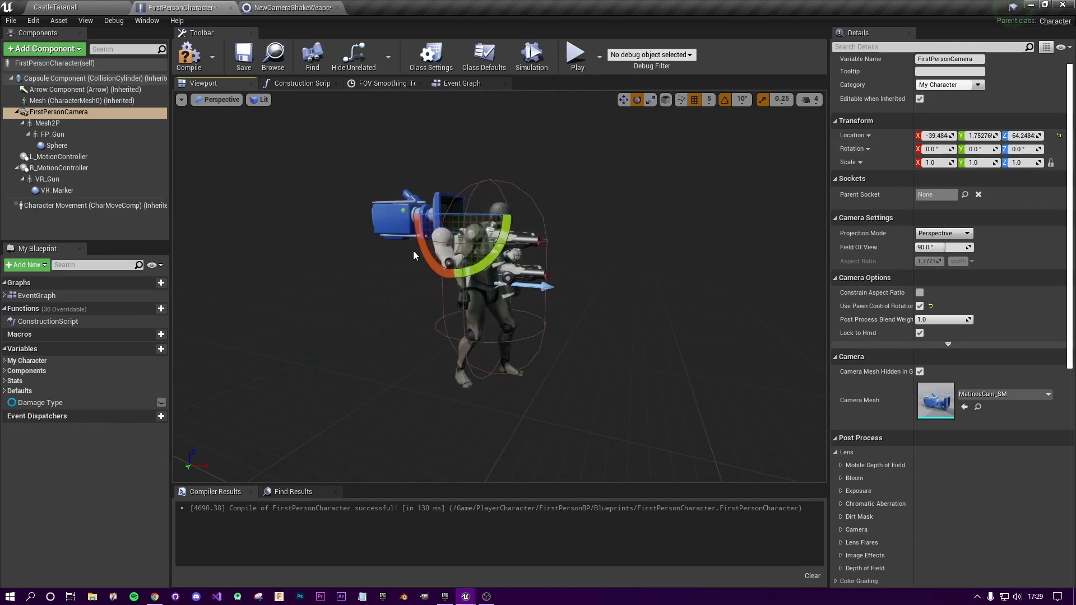
pyautogui.scroll(3, 492, 276)
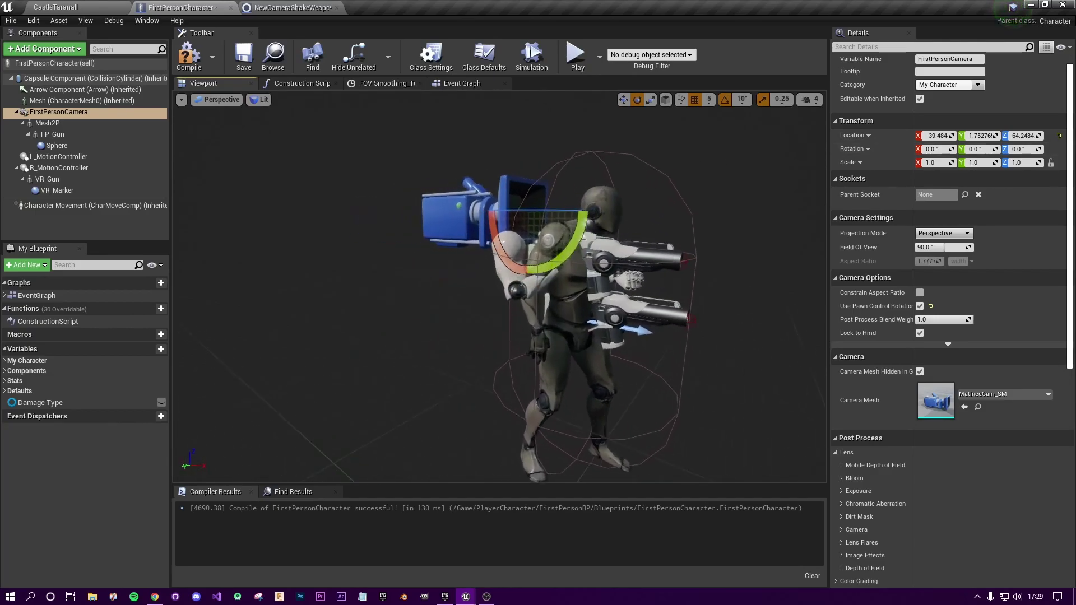
pyautogui.moveTo(492, 276)
pyautogui.mouseDown()
pyautogui.moveTo(489, 252)
pyautogui.moveTo(495, 281)
pyautogui.moveTo(488, 263)
pyautogui.moveTo(495, 280)
pyautogui.moveTo(488, 263)
pyautogui.moveTo(495, 279)
pyautogui.moveTo(487, 264)
pyautogui.moveTo(496, 279)
pyautogui.moveTo(487, 263)
pyautogui.moveTo(491, 271)
pyautogui.mouseUp()
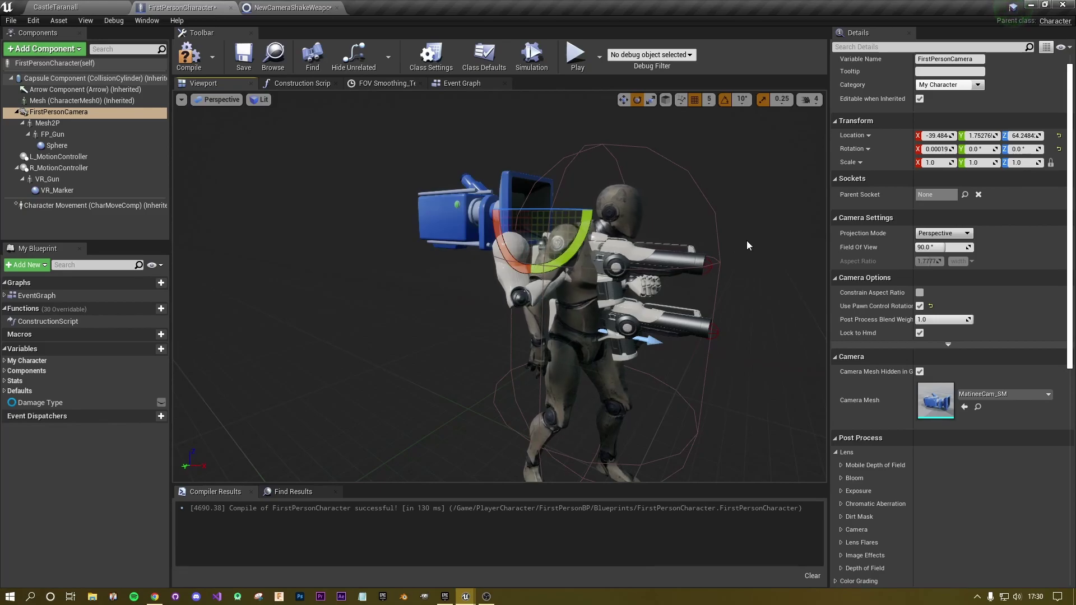
pyautogui.moveTo(495, 268)
pyautogui.mouseDown()
pyautogui.moveTo(486, 240)
pyautogui.moveTo(489, 267)
pyautogui.mouseUp()
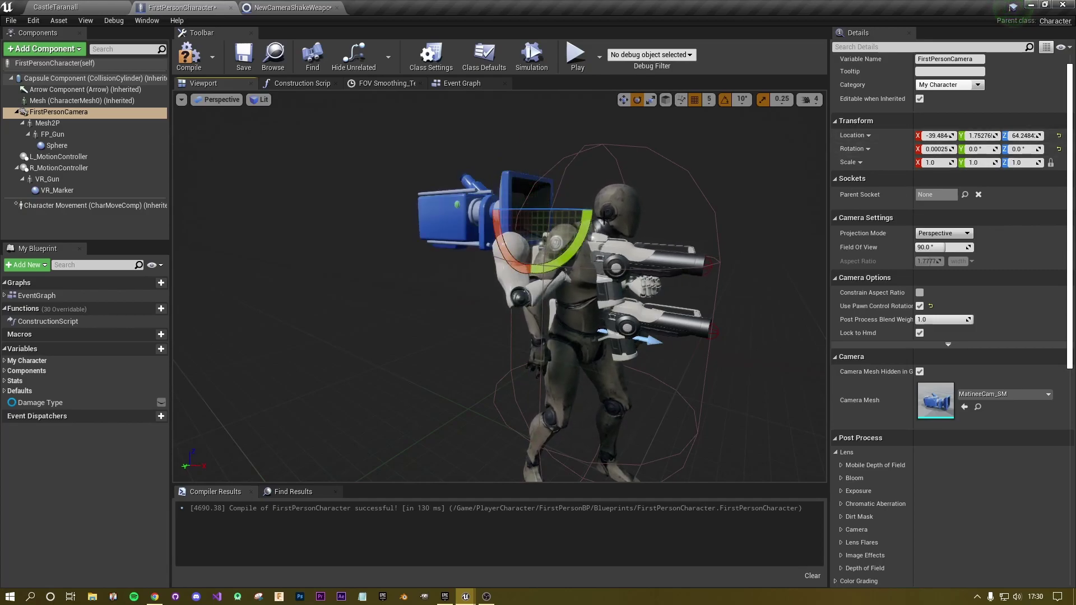
pyautogui.moveTo(578, 237); pyautogui.dragTo(596, 212)
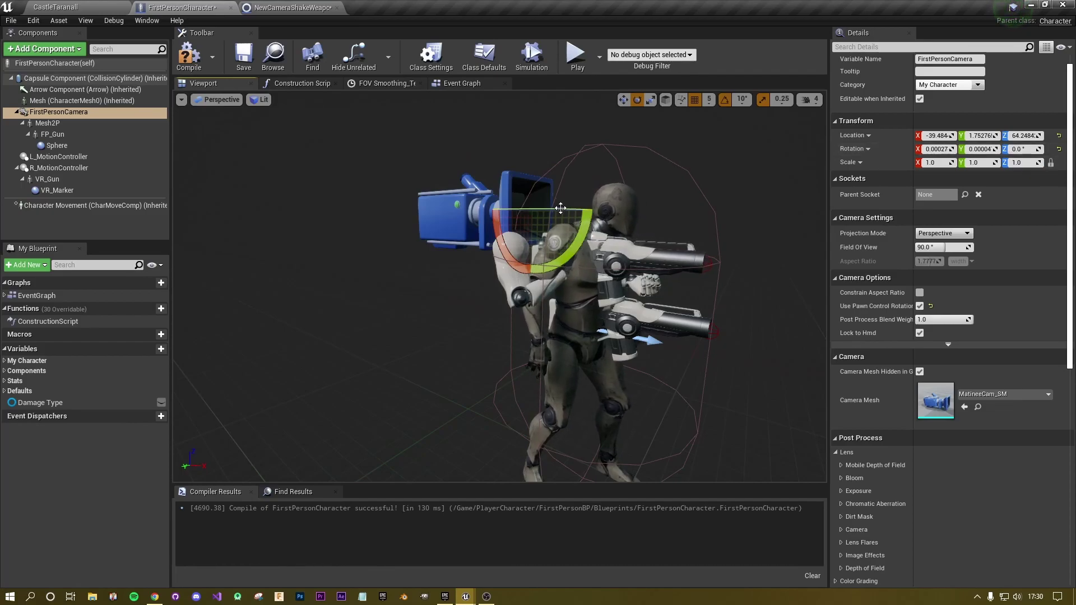
pyautogui.moveTo(597, 211); pyautogui.dragTo(596, 212)
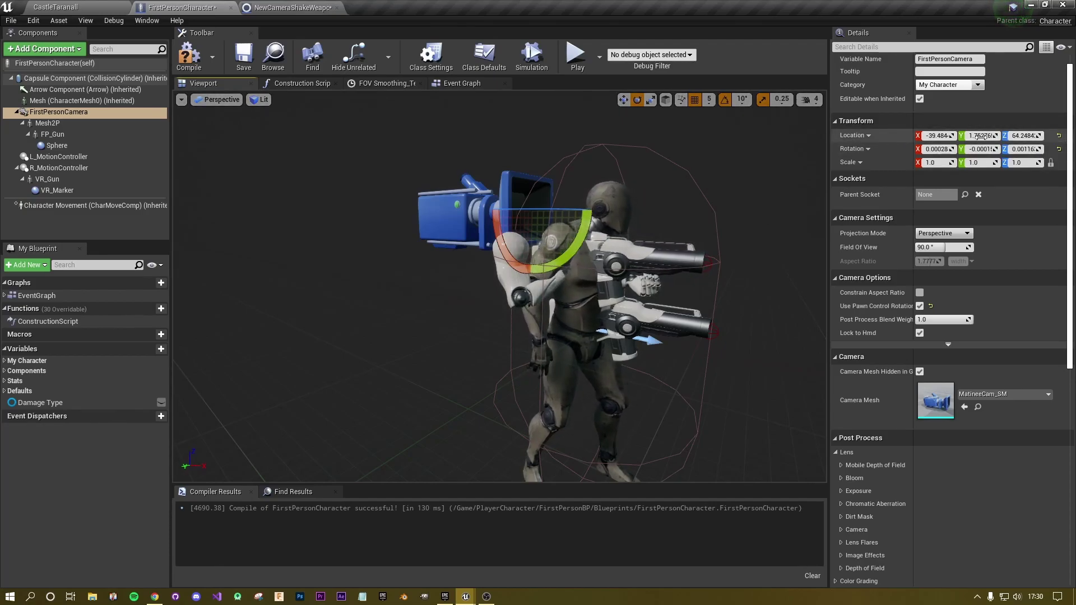
# Move the FirstPersonCamera to about -3.25 on Y and 69.25 on Z, also trying movement along X
pyautogui.click(623, 99)
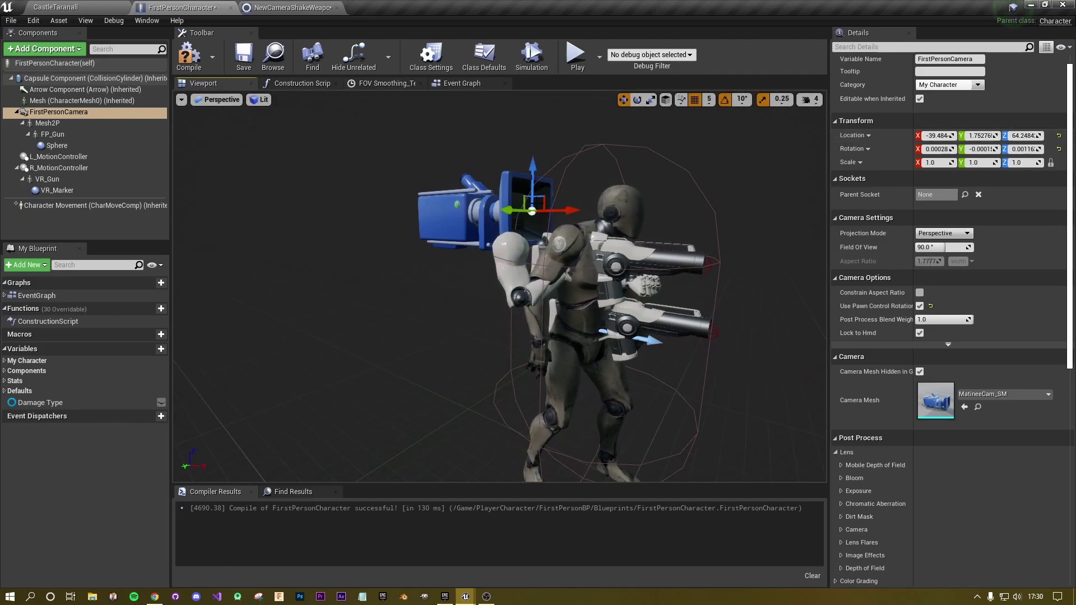
pyautogui.moveTo(509, 212)
pyautogui.mouseDown()
pyautogui.moveTo(529, 208)
pyautogui.moveTo(514, 210)
pyautogui.mouseUp()
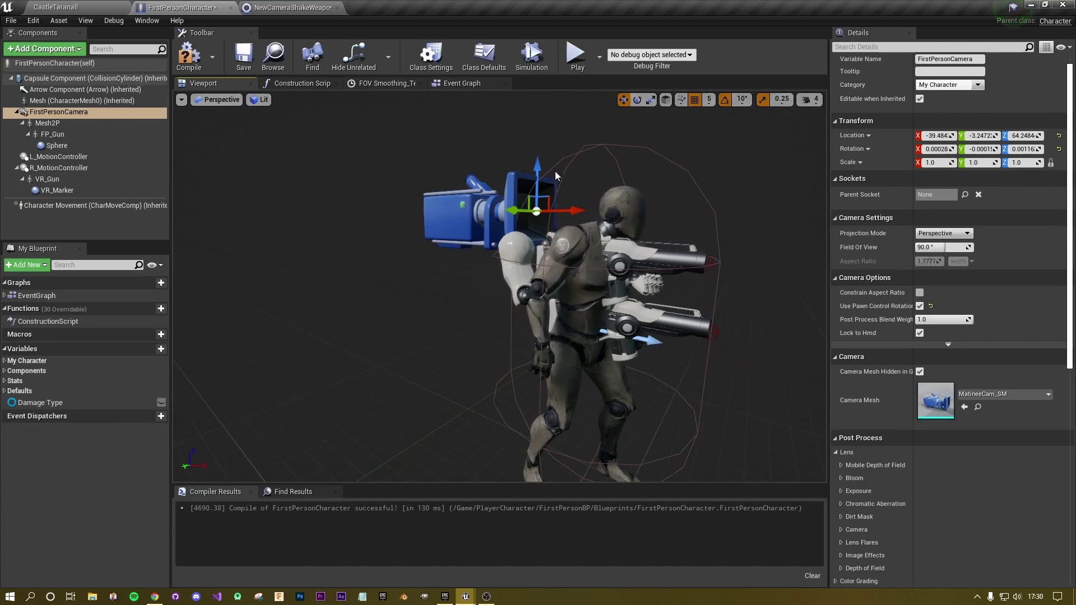
pyautogui.moveTo(537, 166)
pyautogui.mouseDown()
pyautogui.moveTo(537, 149)
pyautogui.moveTo(540, 162)
pyautogui.mouseUp()
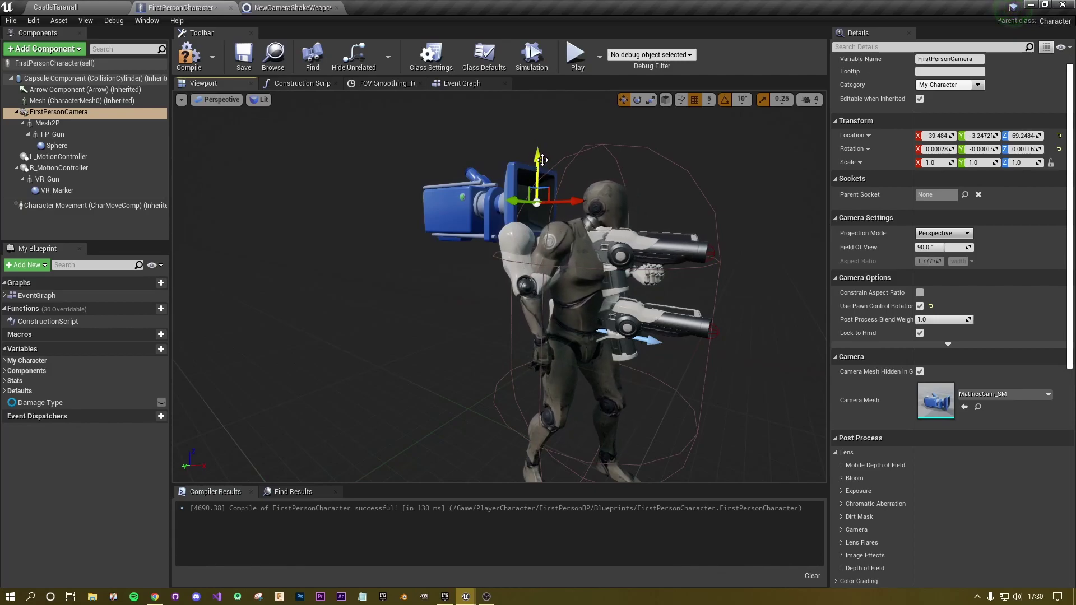
pyautogui.moveTo(570, 201)
pyautogui.mouseDown()
pyautogui.moveTo(586, 200)
pyautogui.moveTo(559, 202)
pyautogui.mouseUp()
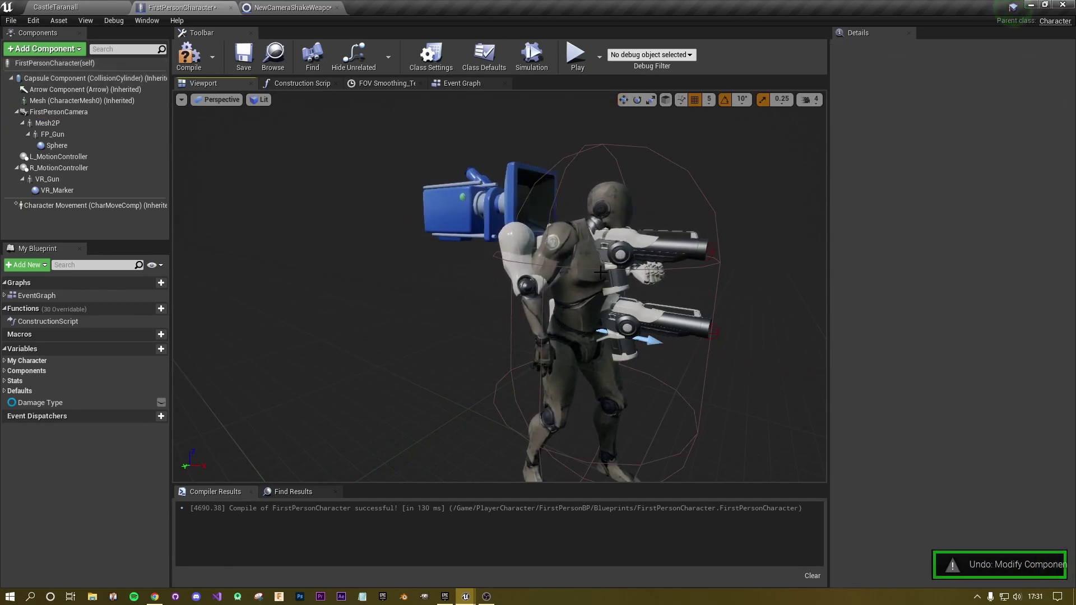
# In NewCameraShakeWeaponFire, set Amplitude to 1.0 and Frequency to 10.0 for both Pitch and Yaw under Rot Oscillation
pyautogui.click(267, 6)
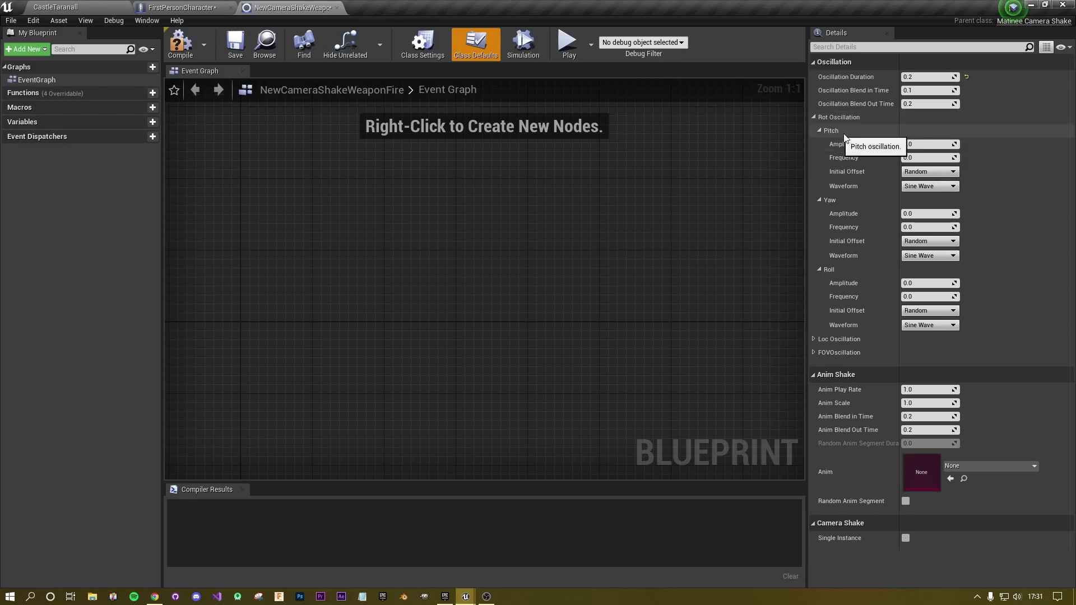
pyautogui.click(937, 147)
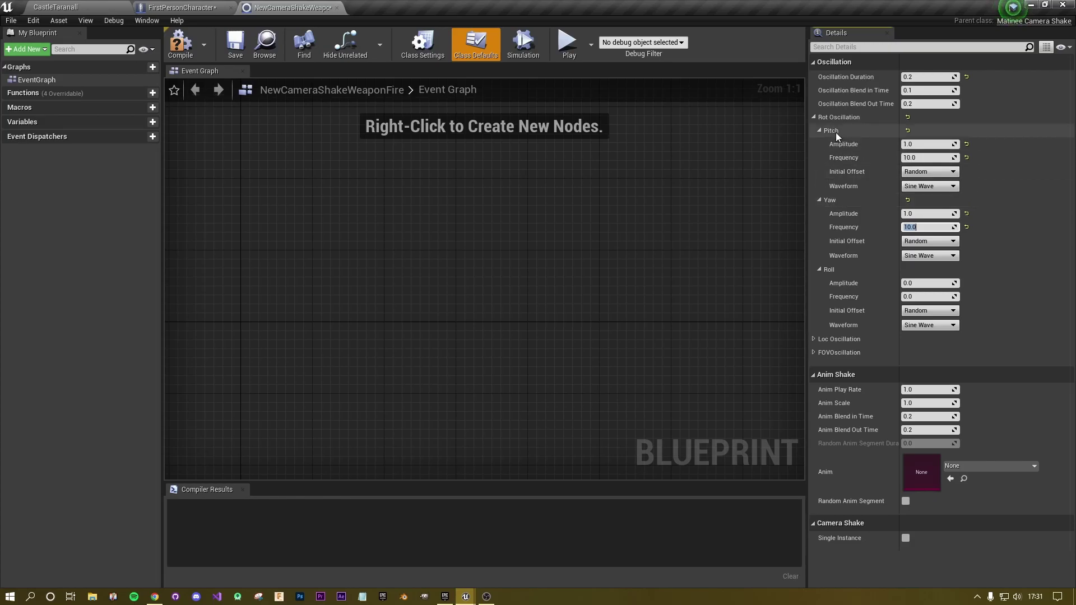
# Rotate the FirstPersonCharacter's camera back and forth in the preview to illustrate the pitch and yaw shake
pyautogui.click(195, 8)
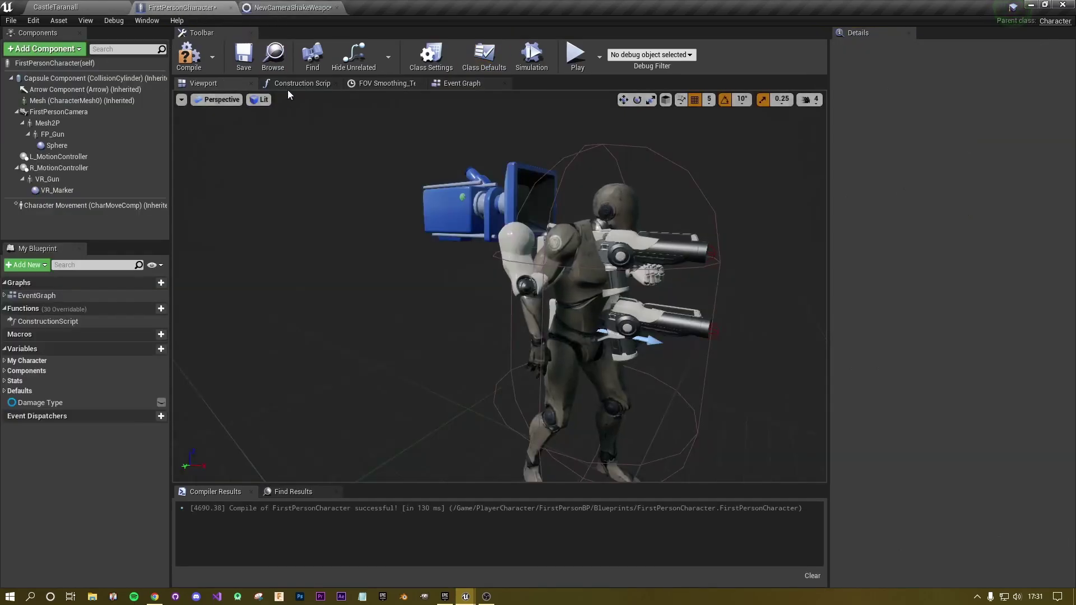
pyautogui.click(507, 202)
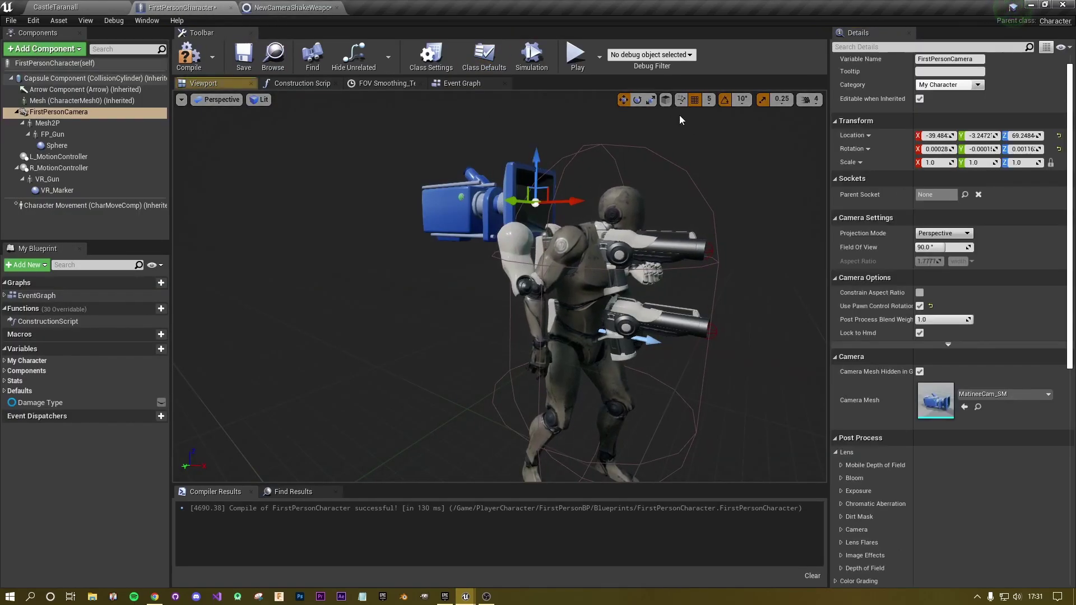
pyautogui.click(637, 99)
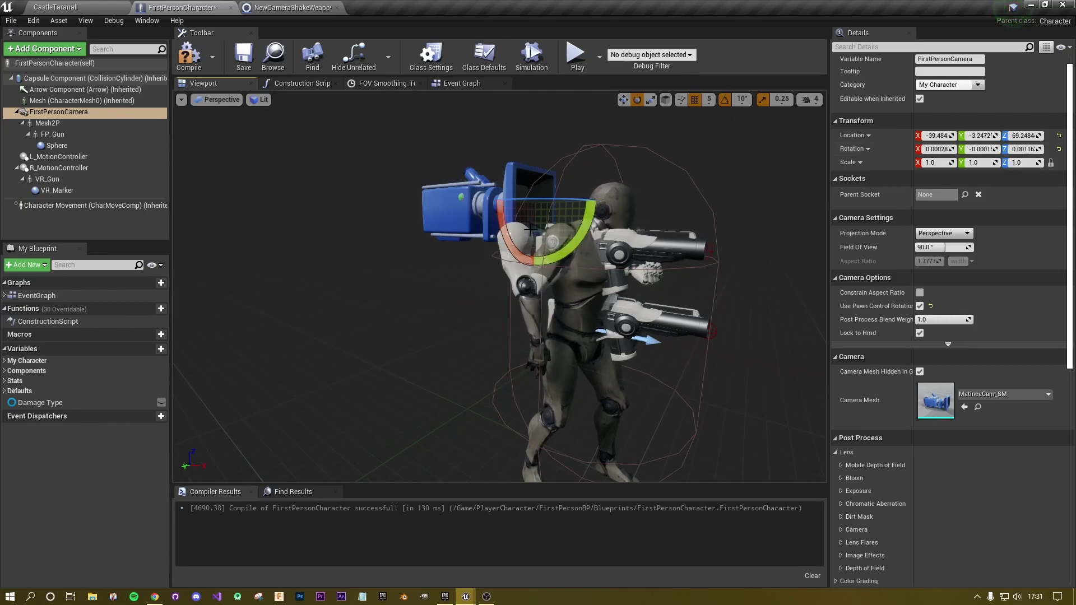
pyautogui.moveTo(504, 229); pyautogui.dragTo(563, 202)
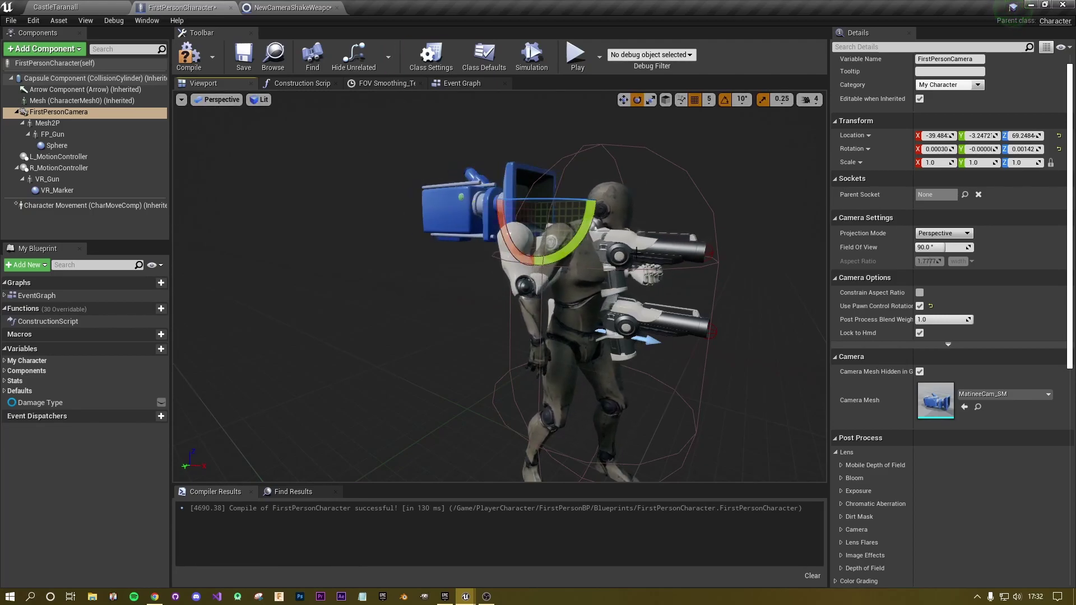
# Check the Loc Oscillation settings of NewCameraShakeWeaponFire, collapse them again and compile the blueprint
pyautogui.click(289, 8)
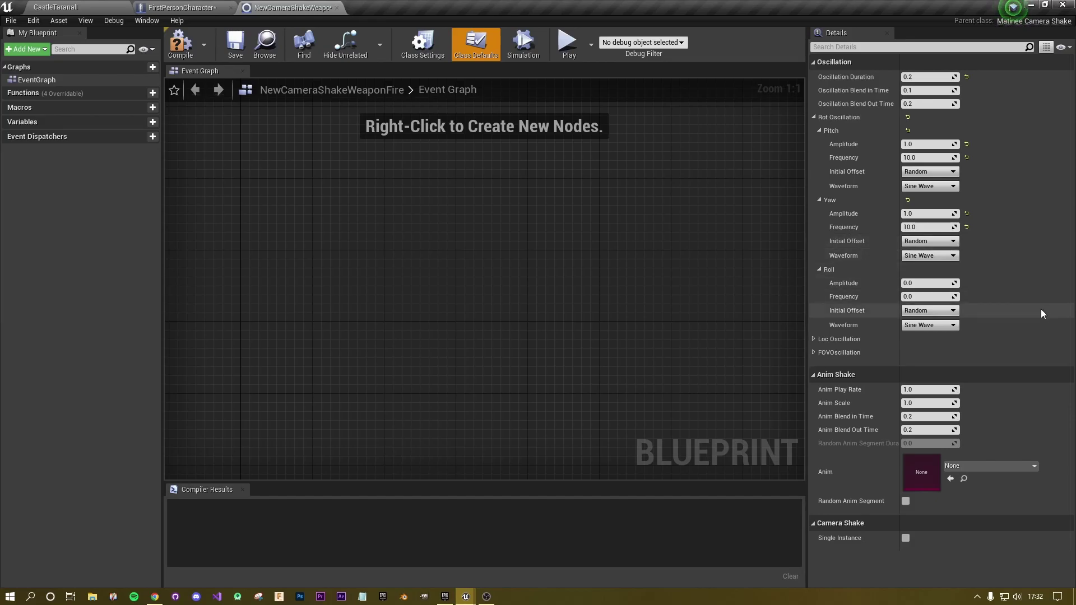
pyautogui.click(814, 339)
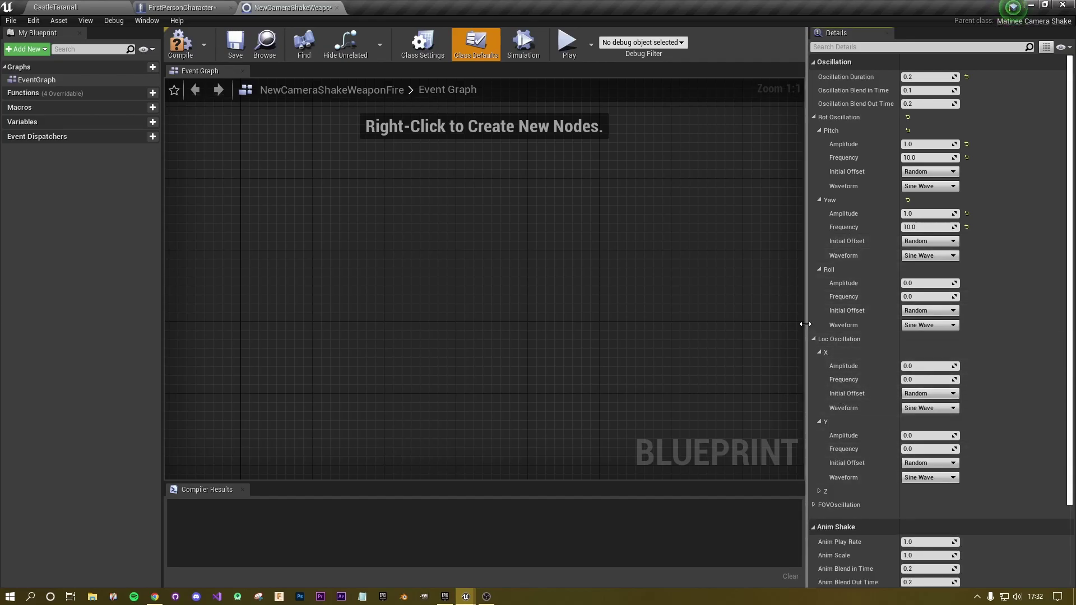
pyautogui.click(813, 340)
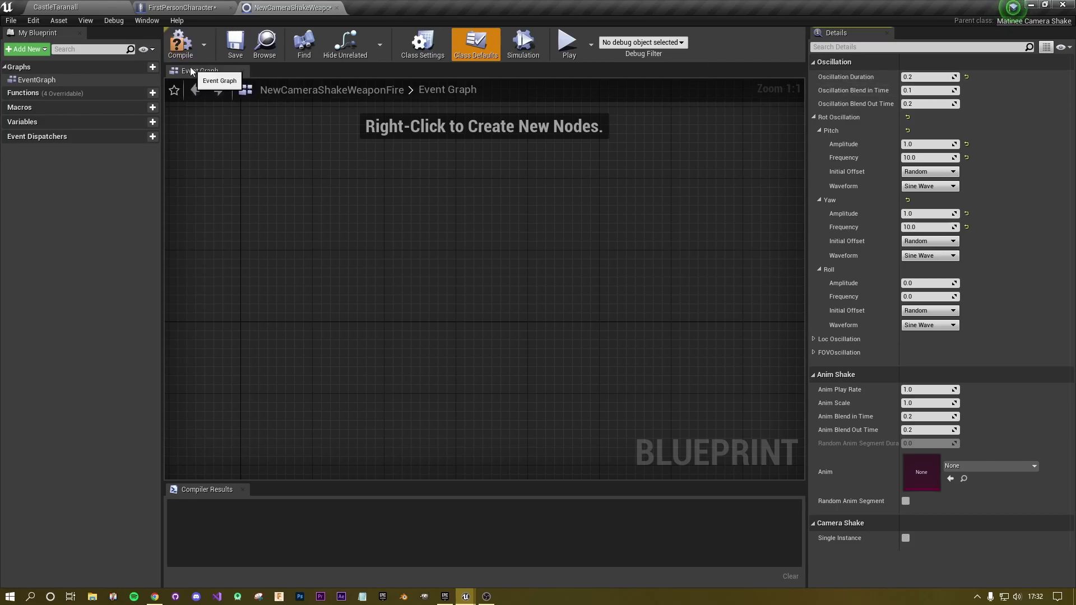
pyautogui.click(185, 50)
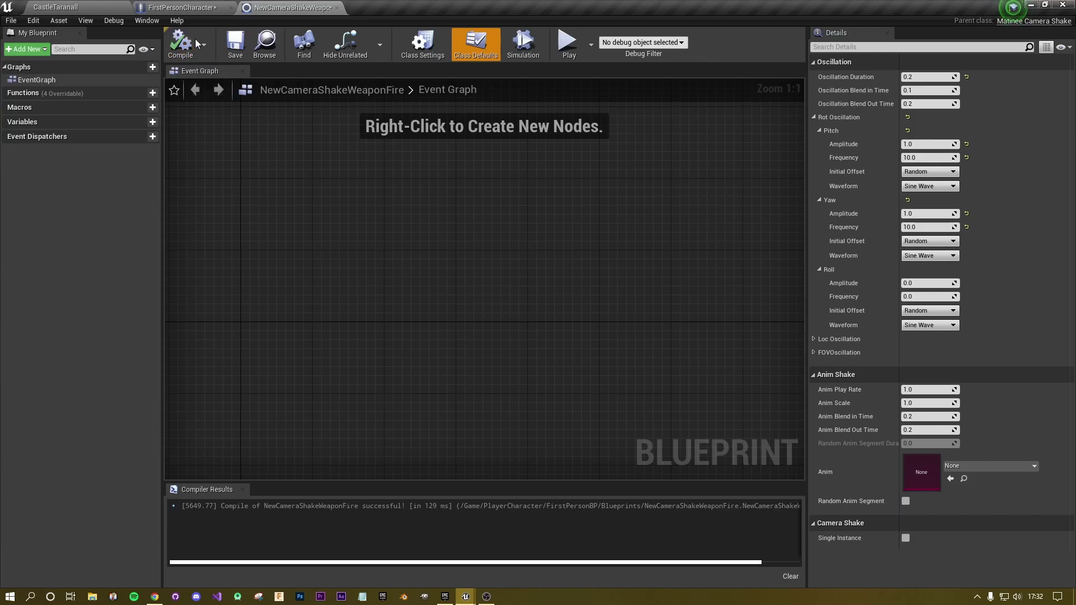
pyautogui.click(190, 7)
pyautogui.click(291, 8)
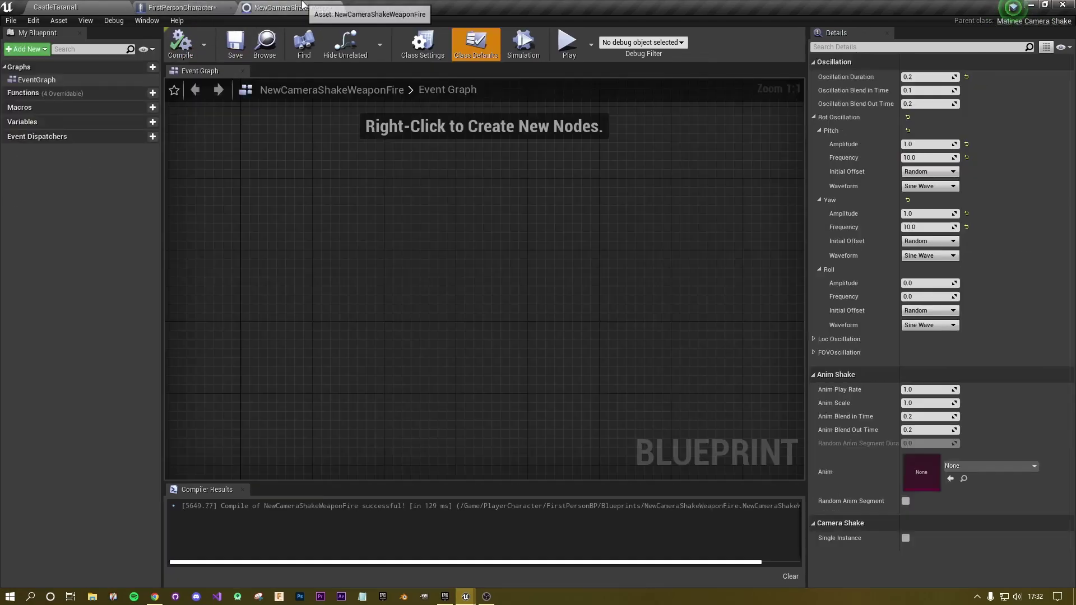
# Assign NewCameraShakeWeaponFire as the Shake class of the Play World Camera Shake node in FirstPersonCharacter's Event Graph and compile
pyautogui.click(209, 6)
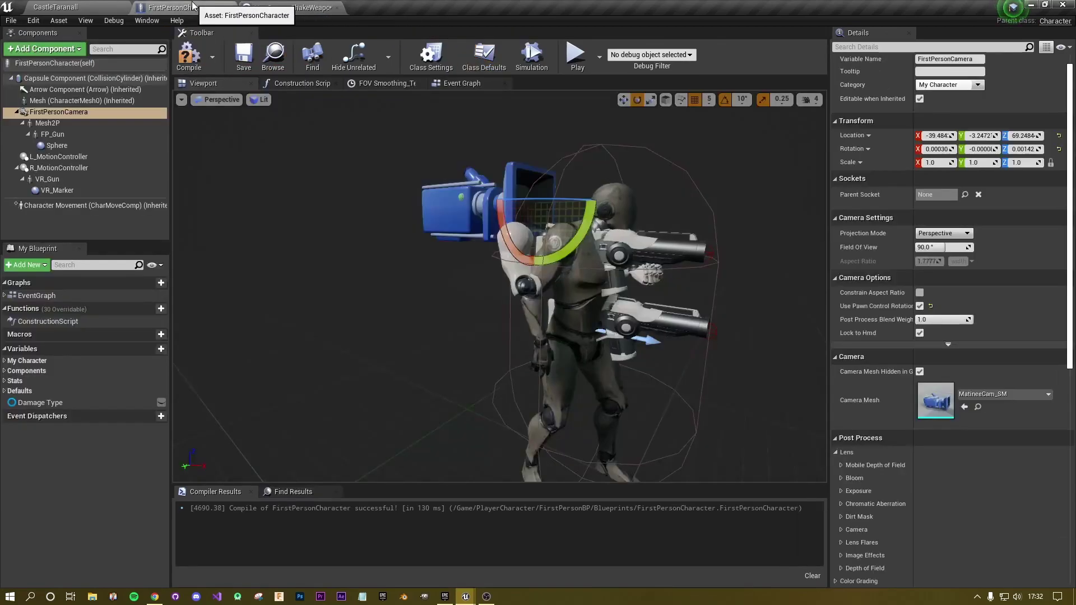
pyautogui.click(471, 83)
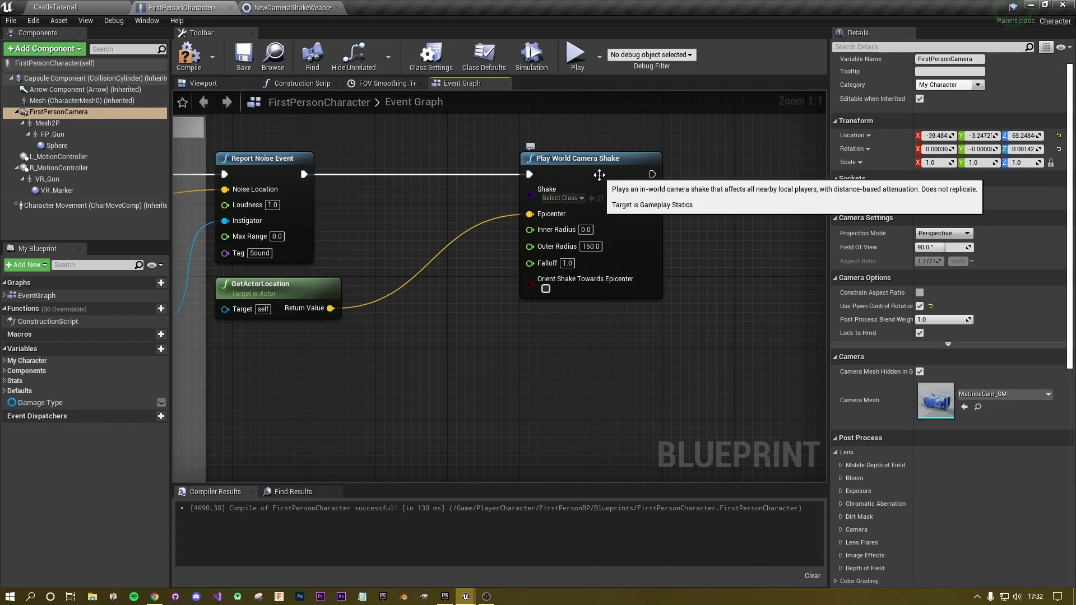
pyautogui.click(581, 197)
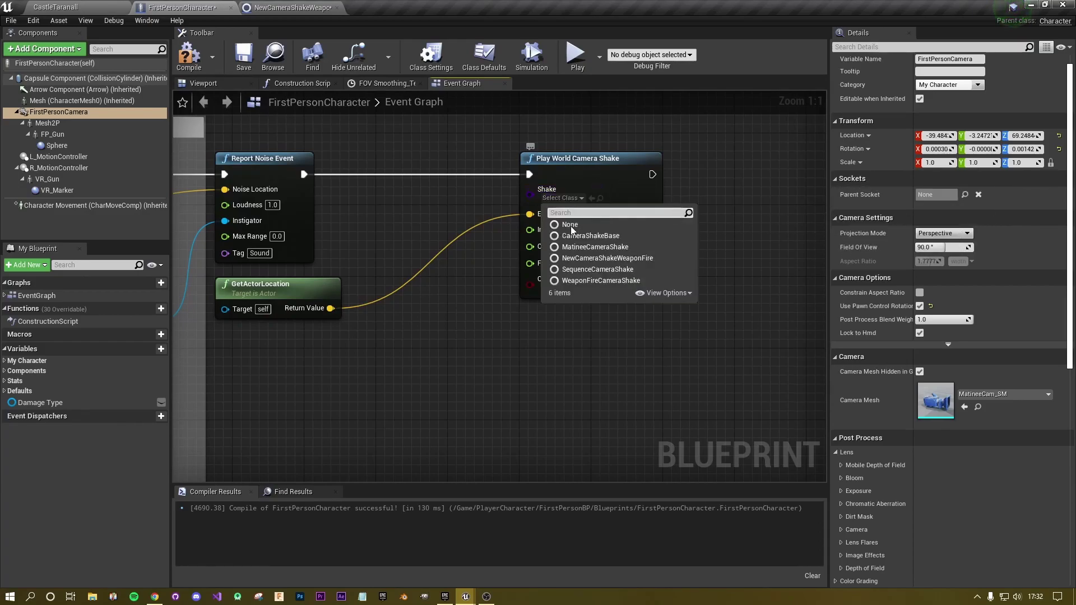
pyautogui.click(626, 259)
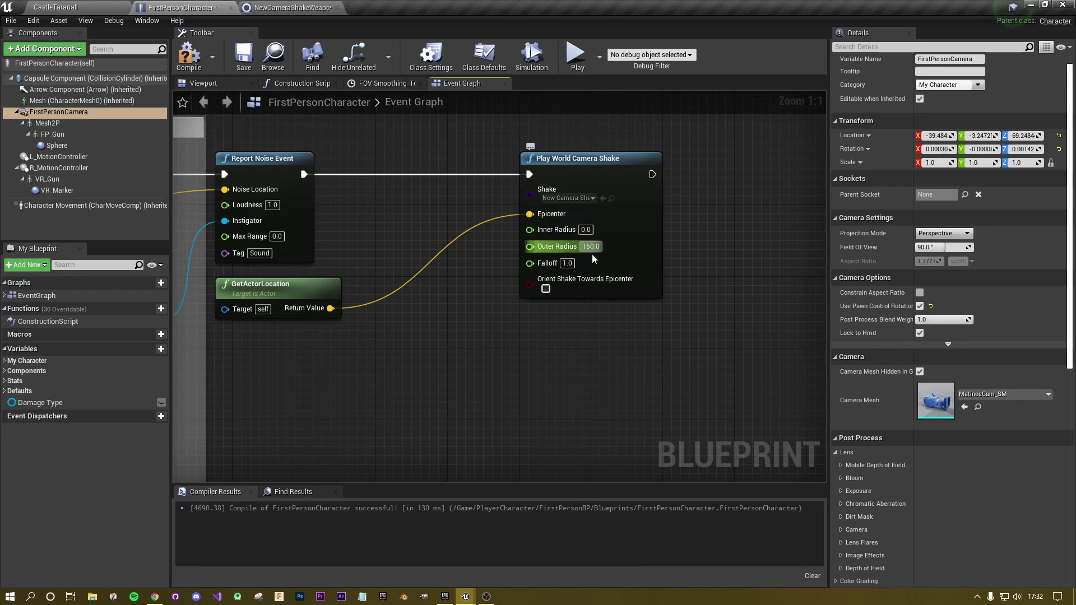
pyautogui.click(189, 56)
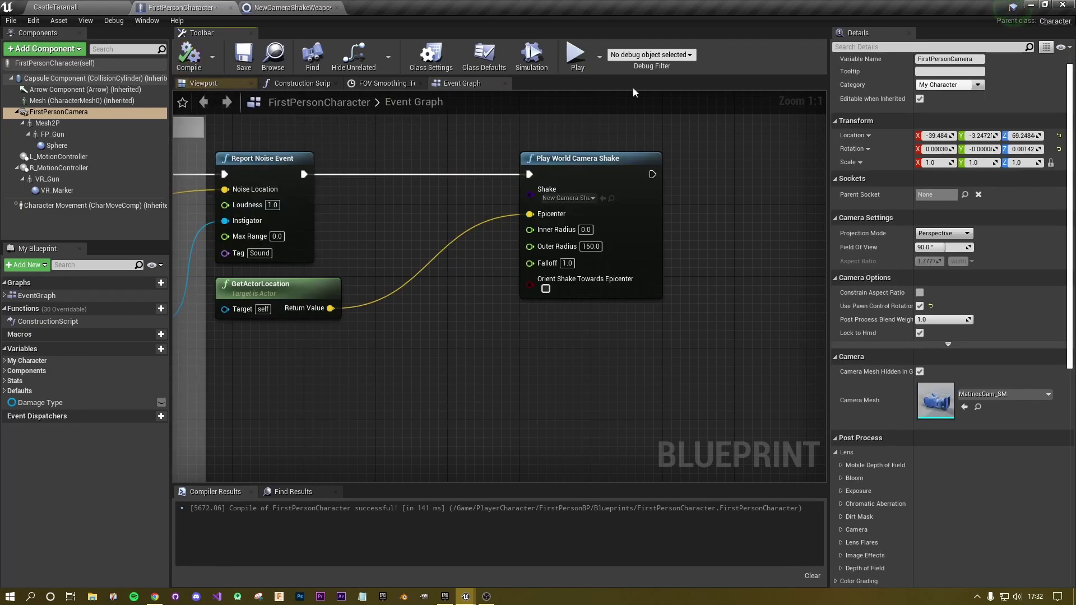
# Play-test the level repeatedly, firing the weapon to check the camera shake, and stop the preview each time
pyautogui.click(576, 54)
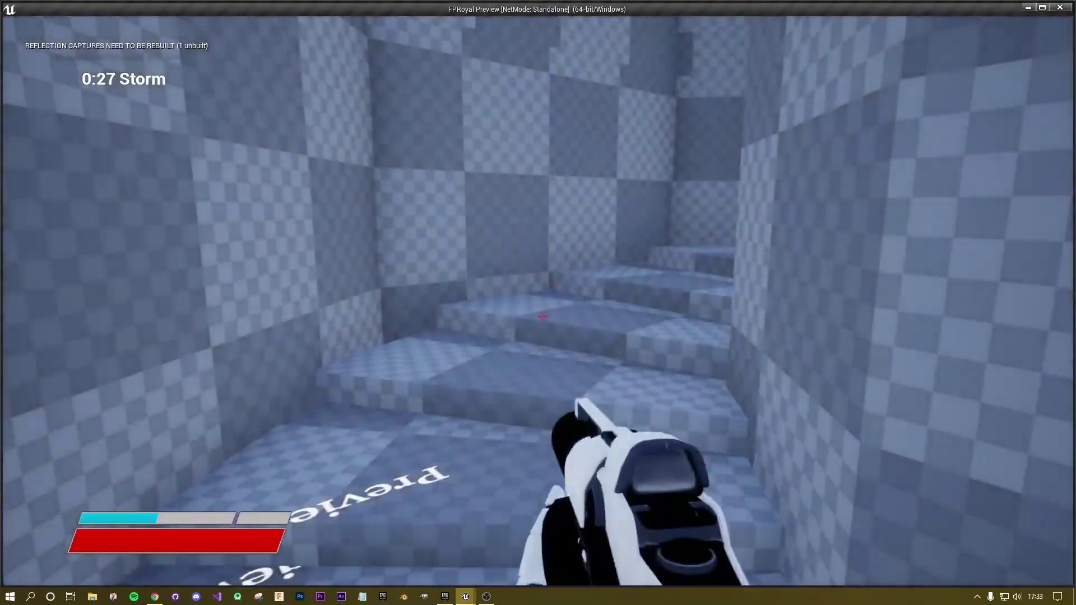
pyautogui.click(542, 316)
pyautogui.click(542, 317)
pyautogui.click(542, 317)
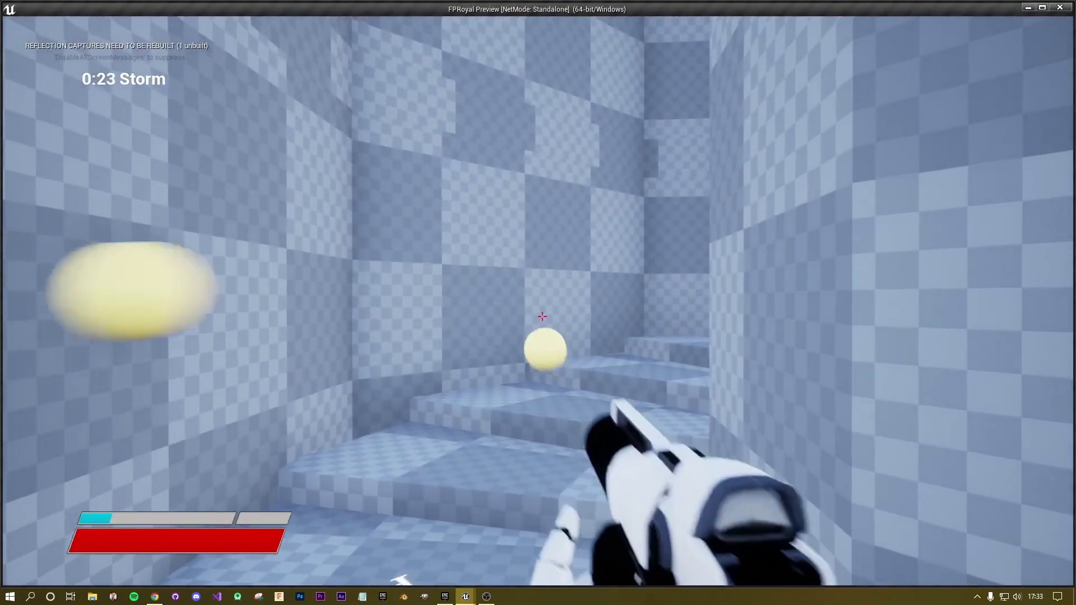
pyautogui.press('Escape')
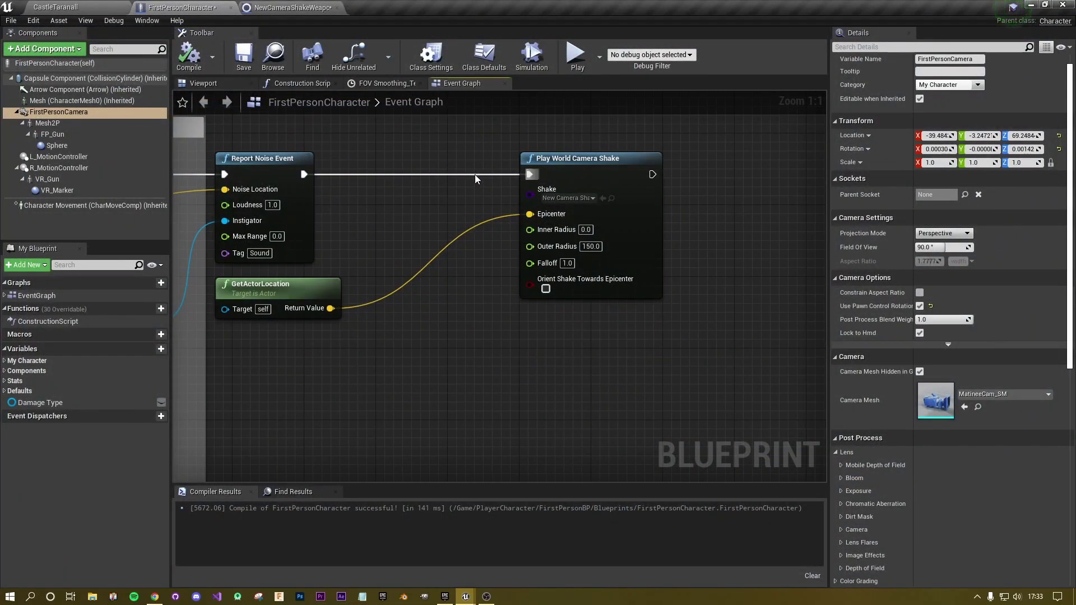
pyautogui.click(576, 56)
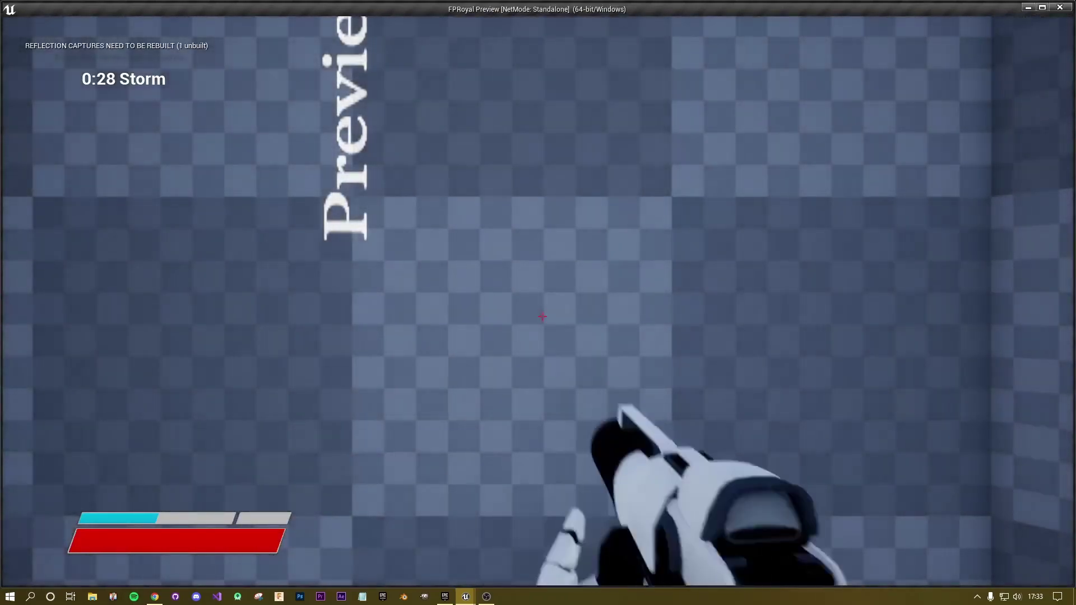
pyautogui.press('Escape')
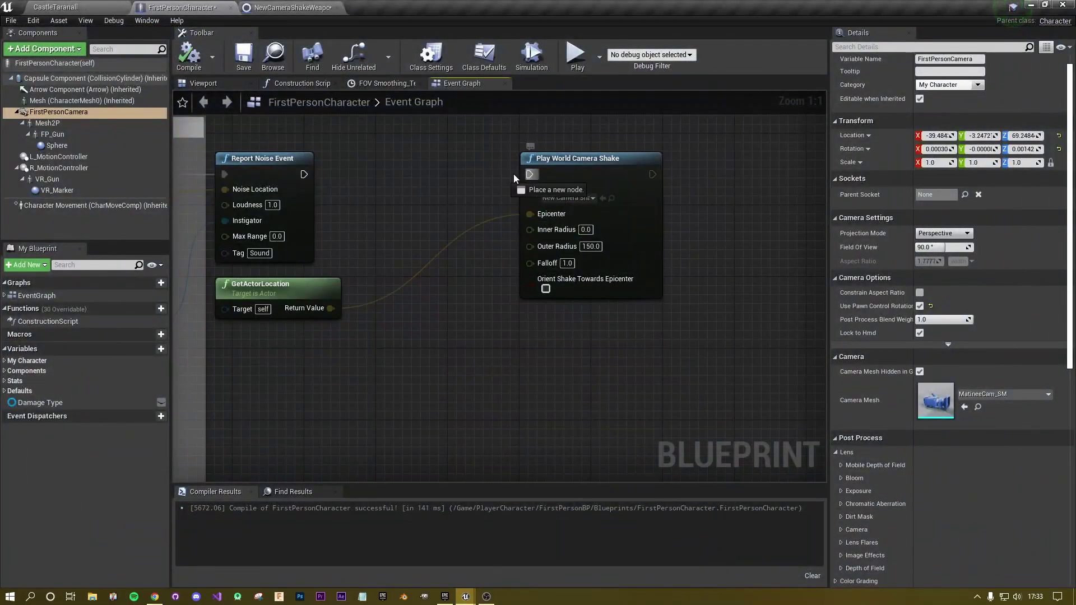
pyautogui.click(577, 56)
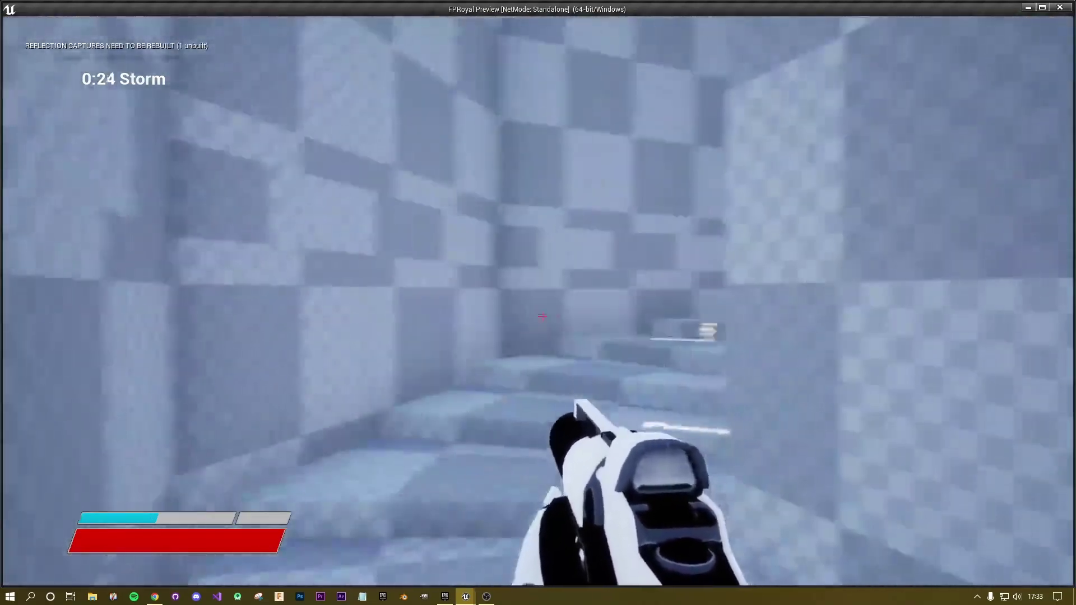
pyautogui.click(542, 317)
pyautogui.click(542, 316)
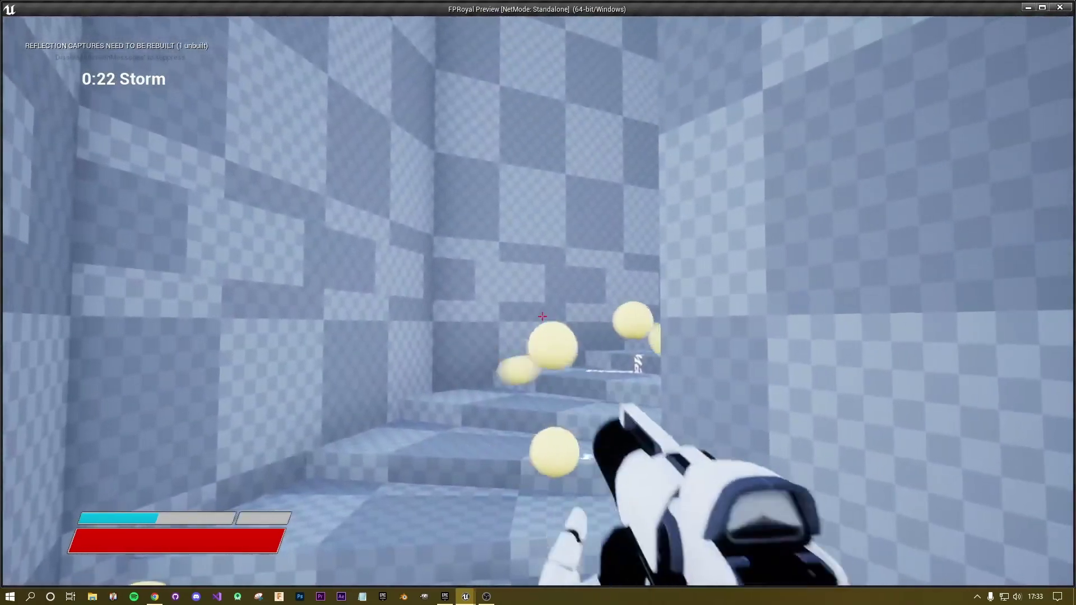
pyautogui.press('Escape')
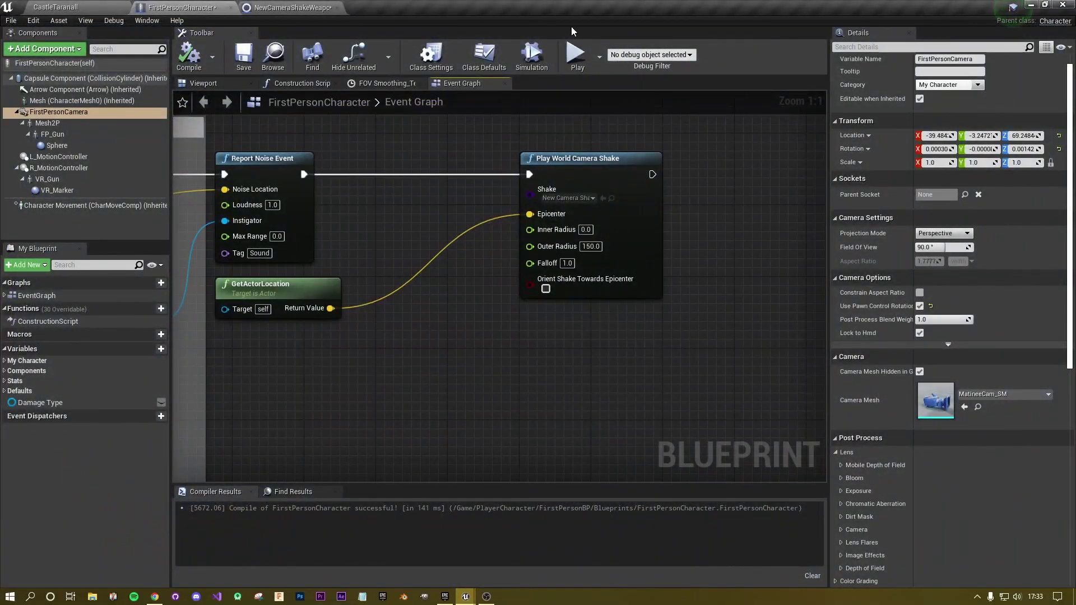
# In NewCameraShakeWeaponFire, set Oscillation Duration to 2.0, compile and play-test the longer shake
pyautogui.click(294, 8)
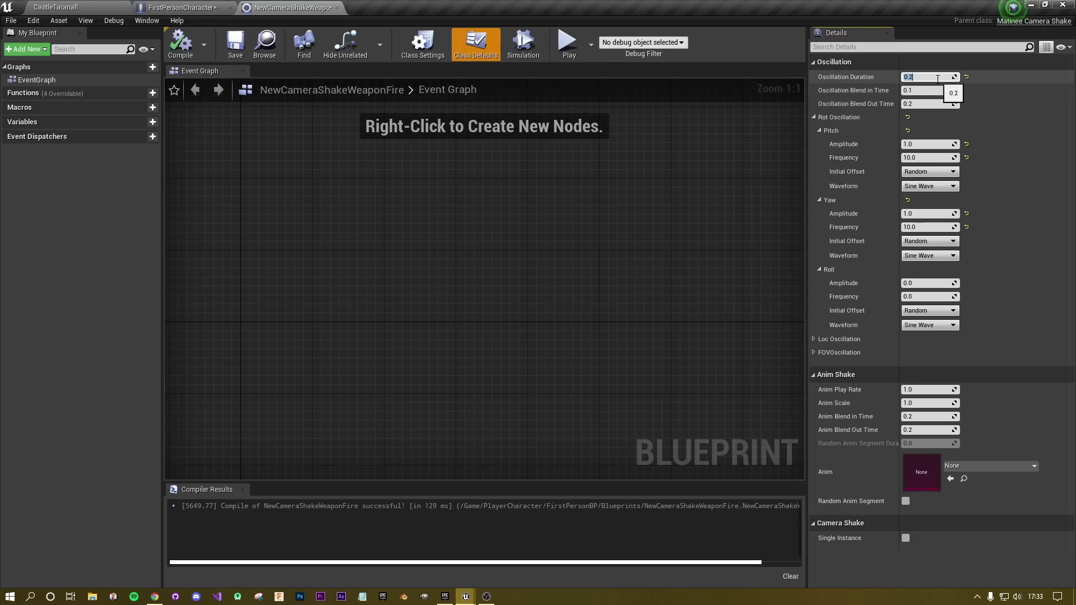
pyautogui.press('Return')
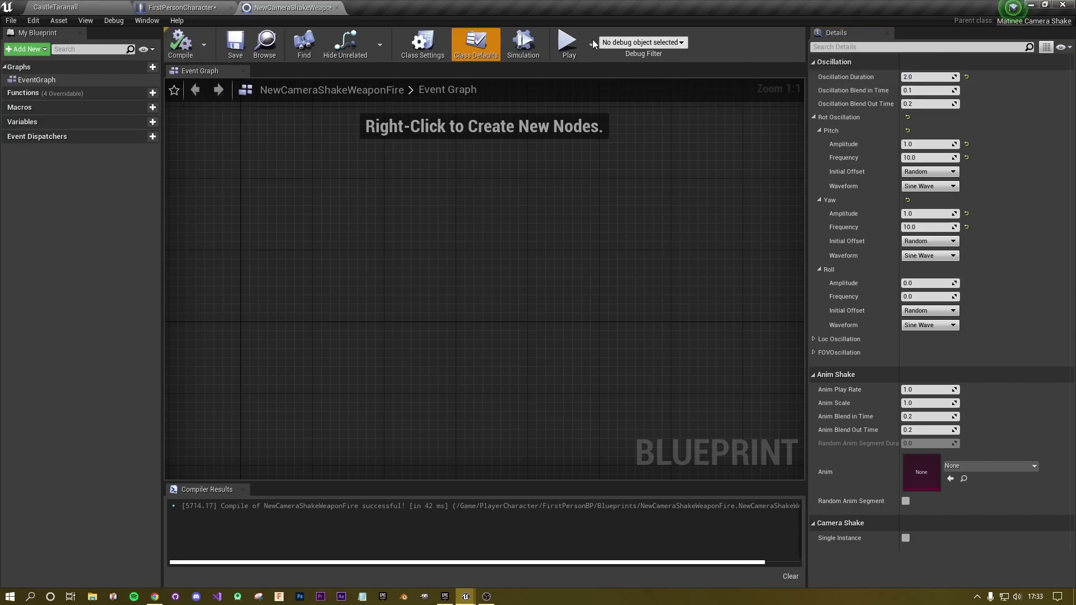
pyautogui.click(567, 42)
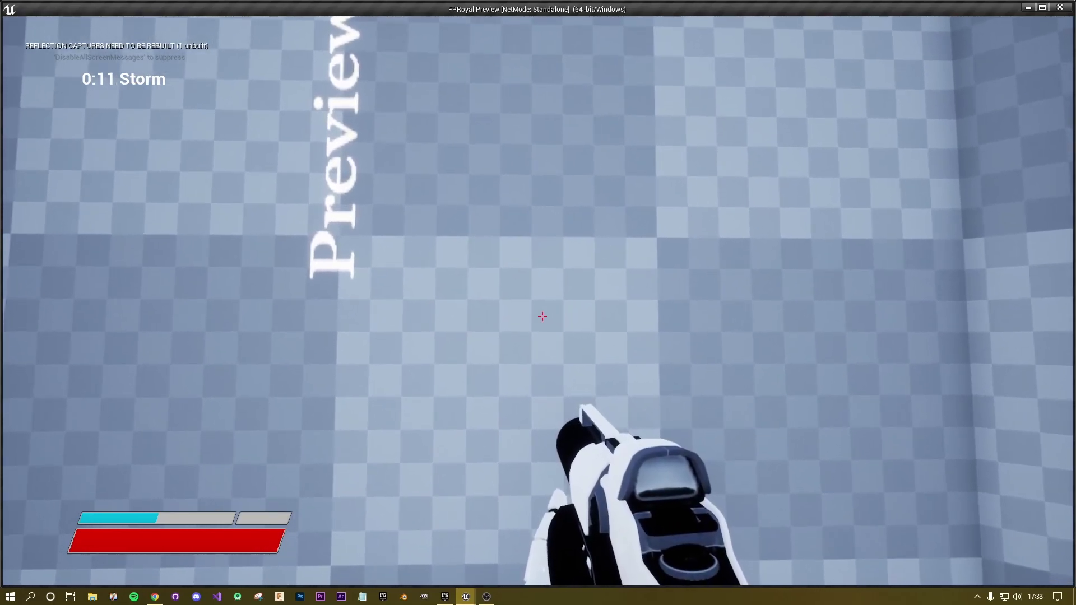
pyautogui.press('Escape')
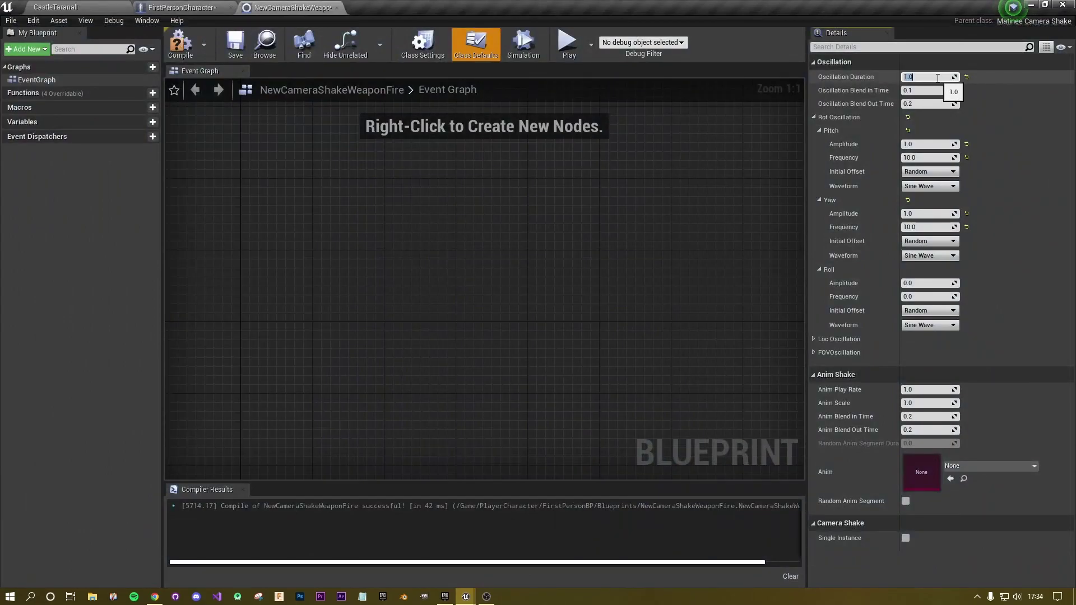
# Set the Oscillation Duration to 1.0, compile and play-test the shake
pyautogui.click(181, 44)
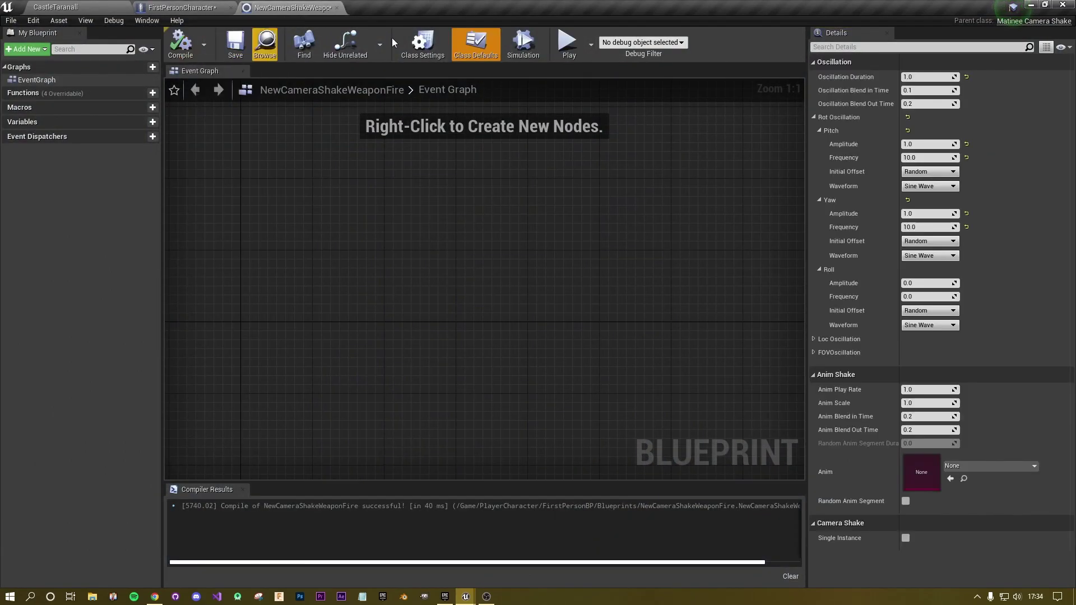
pyautogui.click(558, 35)
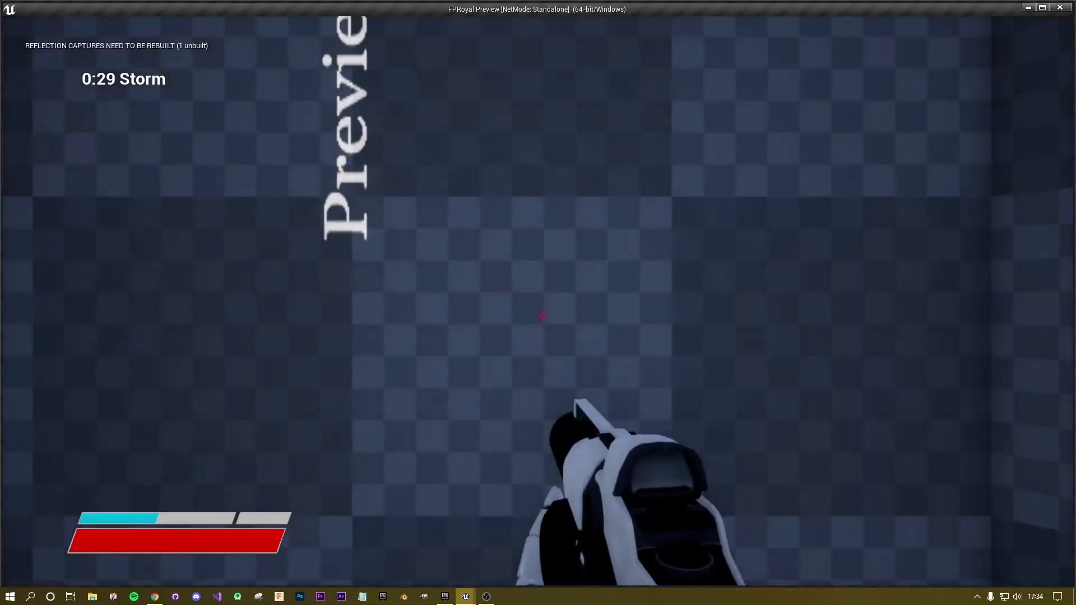
pyautogui.press('Escape')
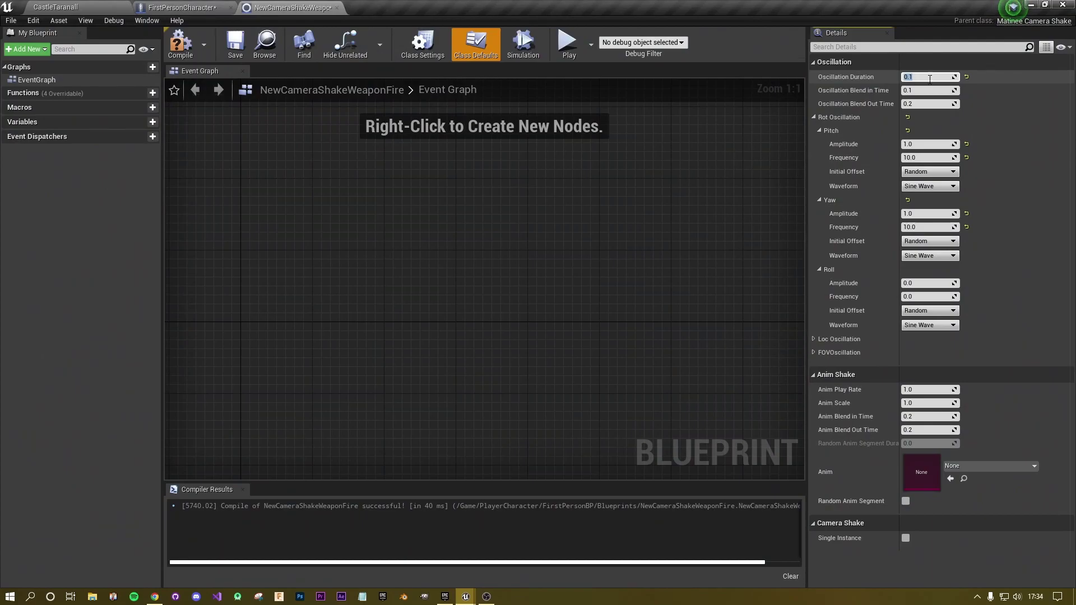
# Try Oscillation Duration values of 0.1 and 0.3, play-testing the shake with each
pyautogui.click(567, 41)
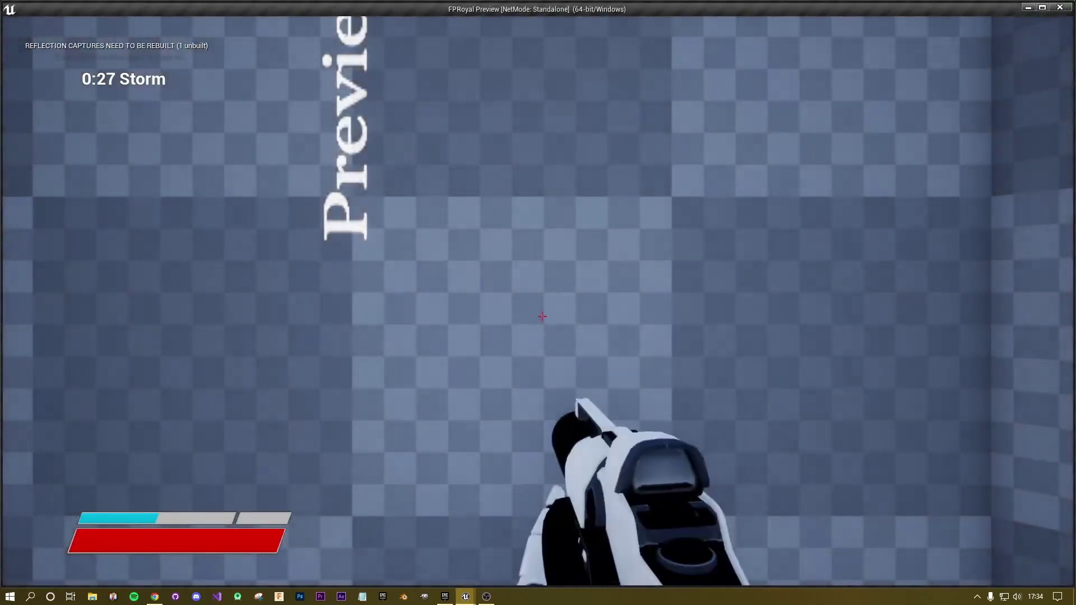
pyautogui.press('Escape')
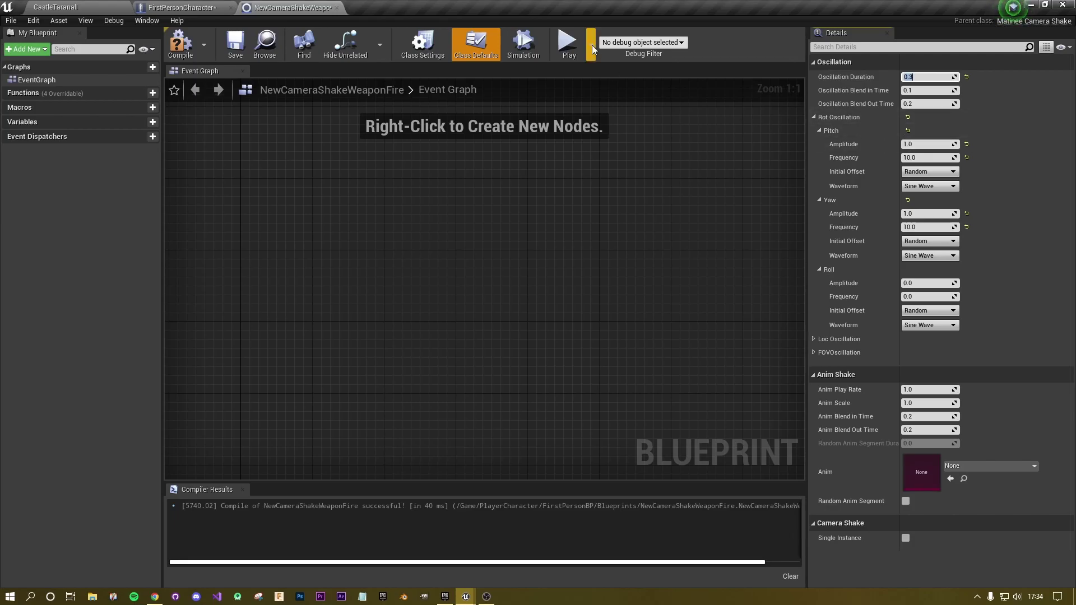
pyautogui.click(567, 49)
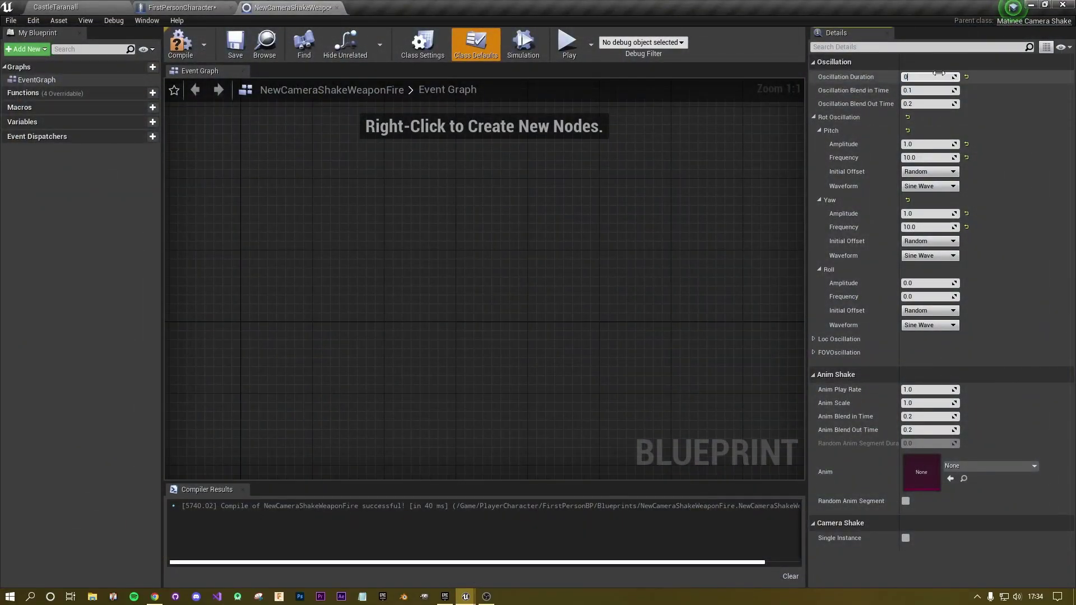
# Set the Oscillation Duration back to 0.2, compile the blueprint and play-test the short shake
pyautogui.click(180, 50)
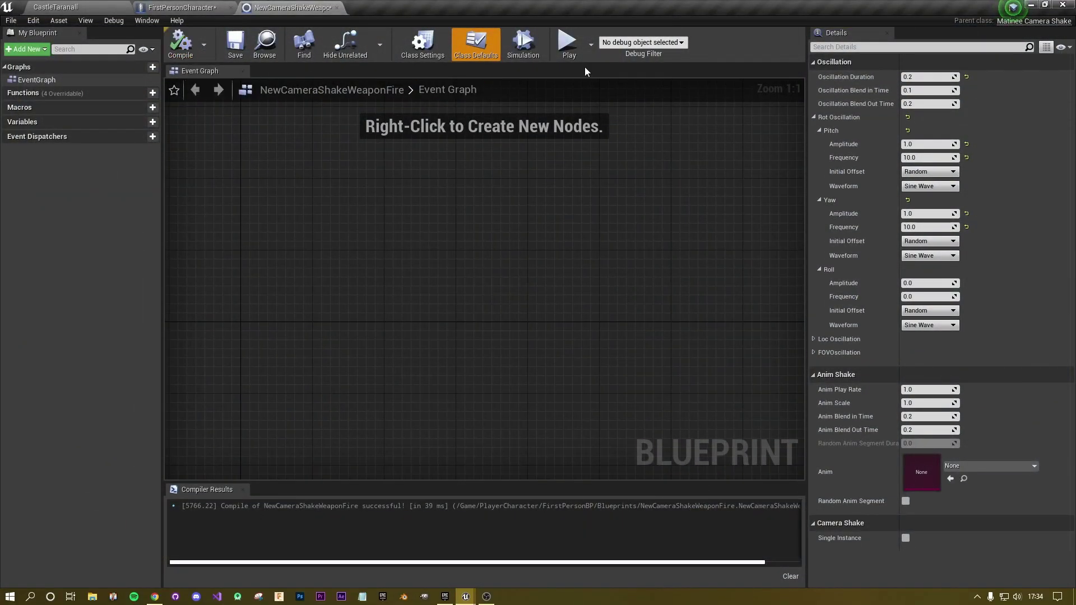
pyautogui.click(572, 46)
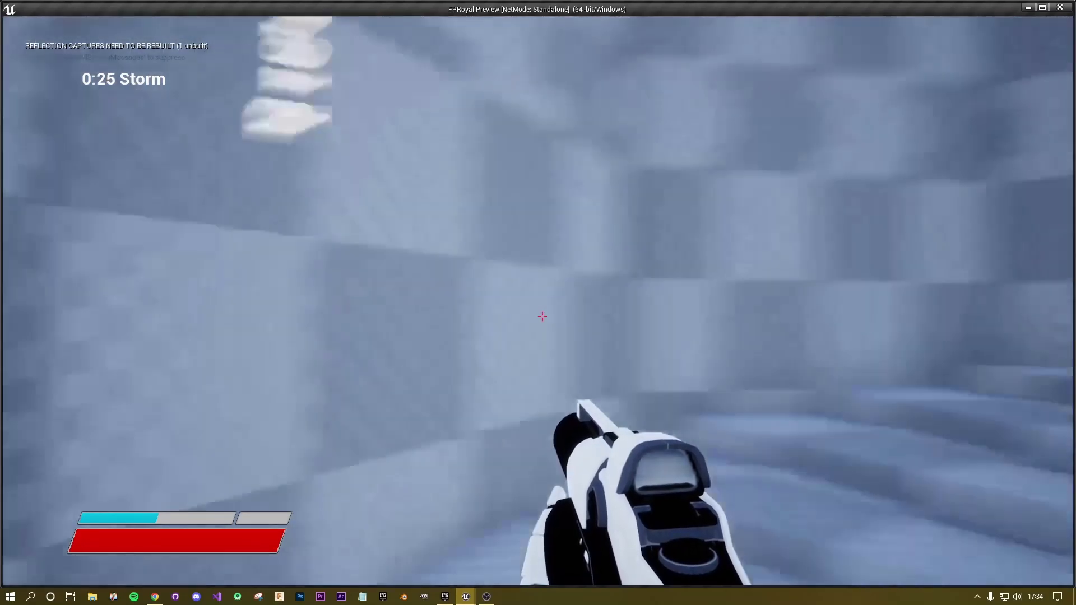
pyautogui.press('Escape')
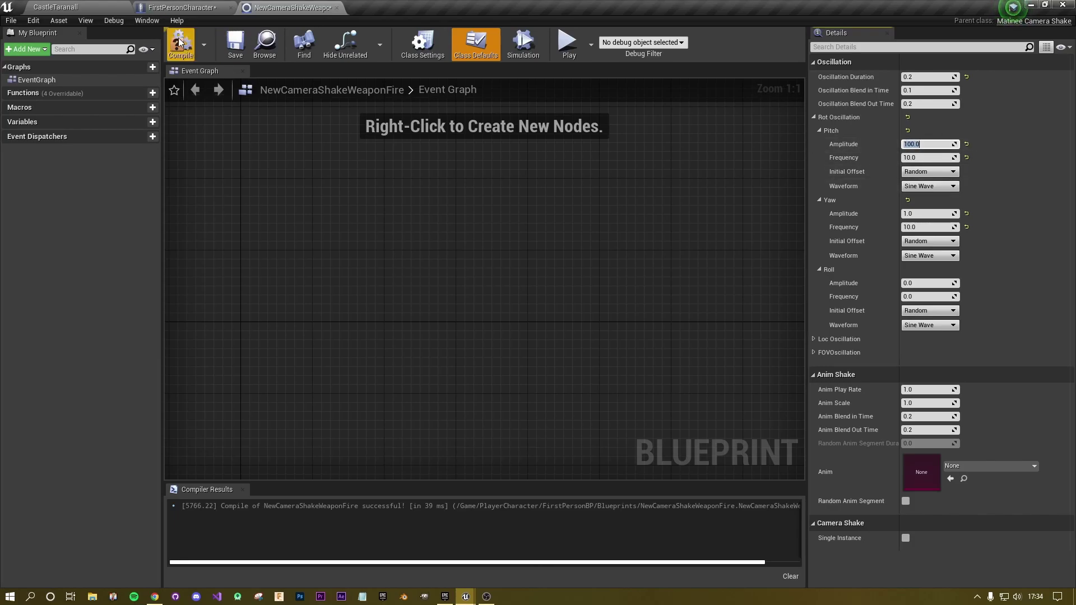
# Try Pitch Amplitude values of 100.0 and 50.0 under Rot Oscillation, compiling and play-testing each
pyautogui.click(567, 43)
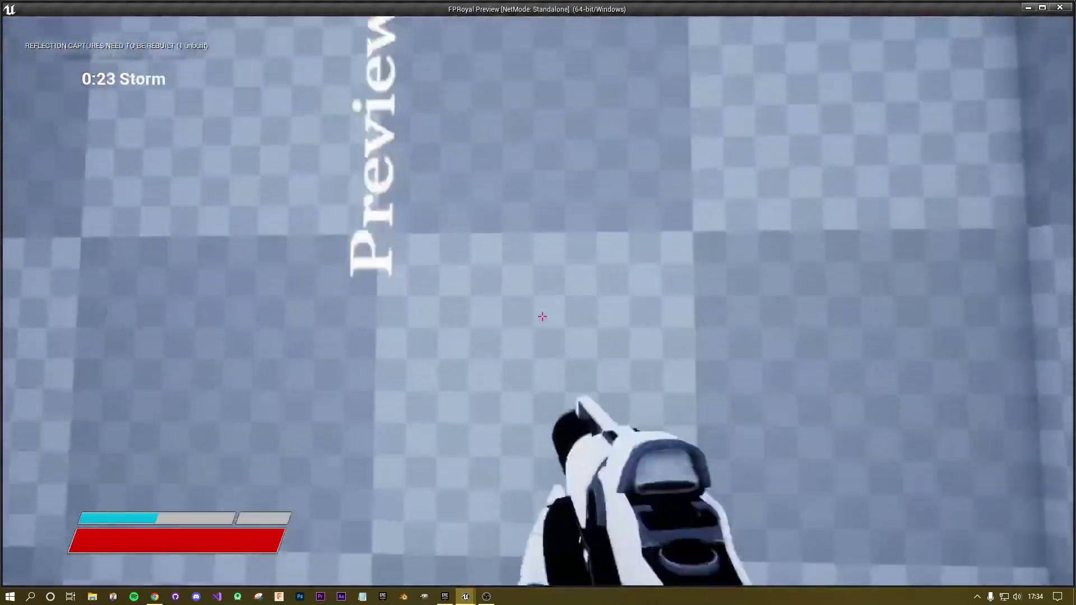
pyautogui.press('Escape')
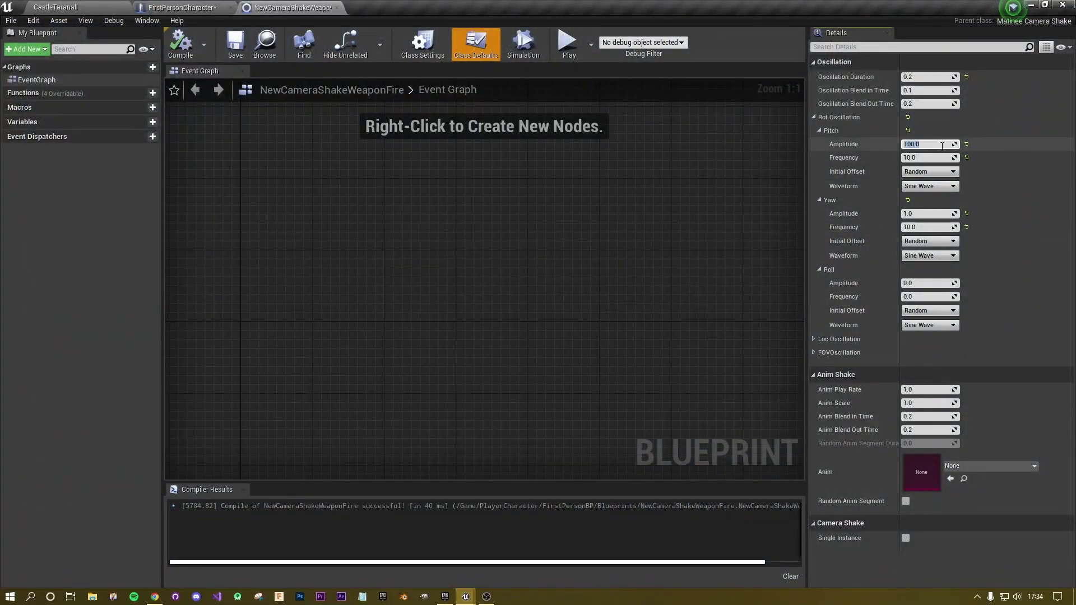
pyautogui.press('Return')
pyautogui.click(180, 43)
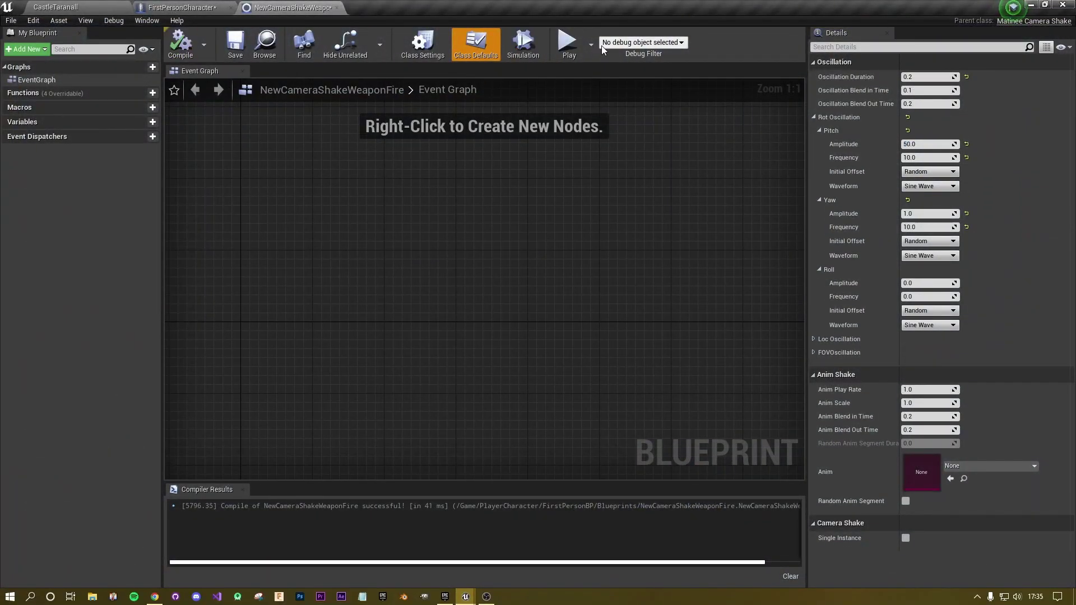
pyautogui.press('Escape')
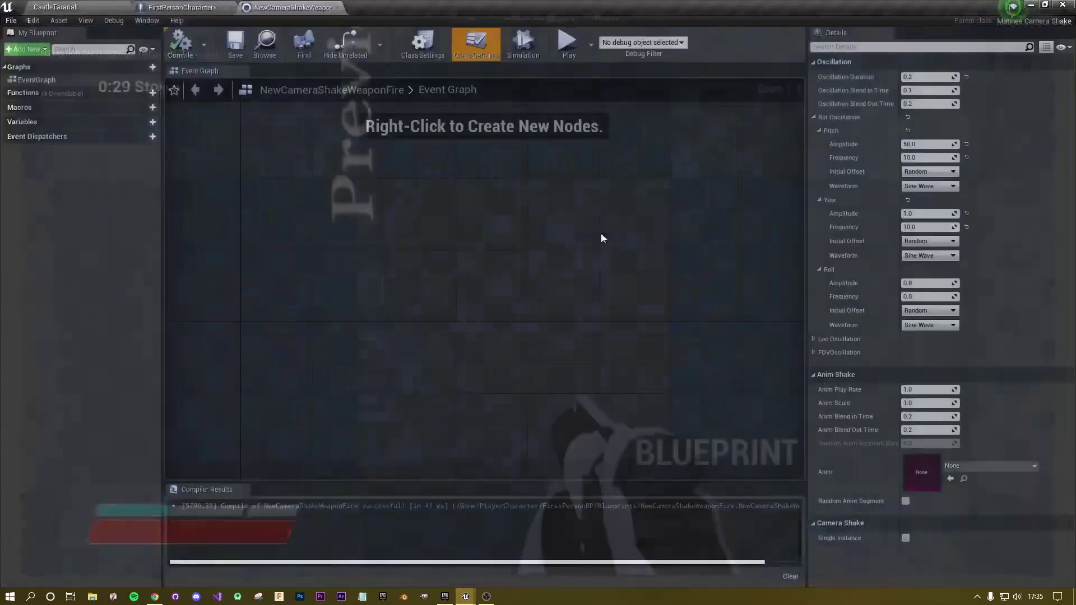
# Set the Pitch Amplitude to 2.0, compile the blueprint and play-test the shake
pyautogui.press('Return')
pyautogui.click(180, 44)
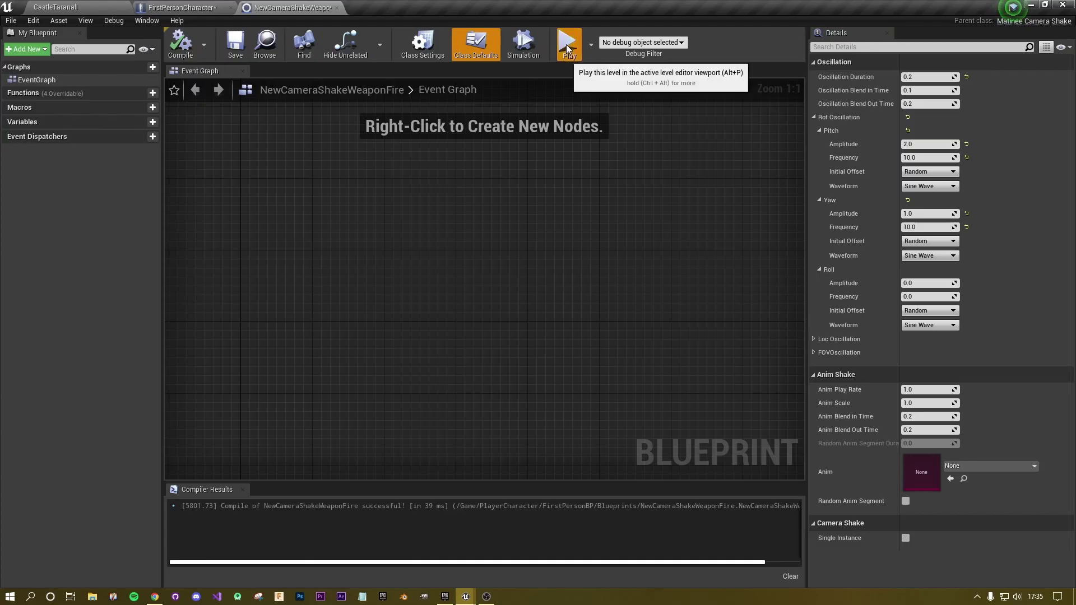
pyautogui.click(568, 48)
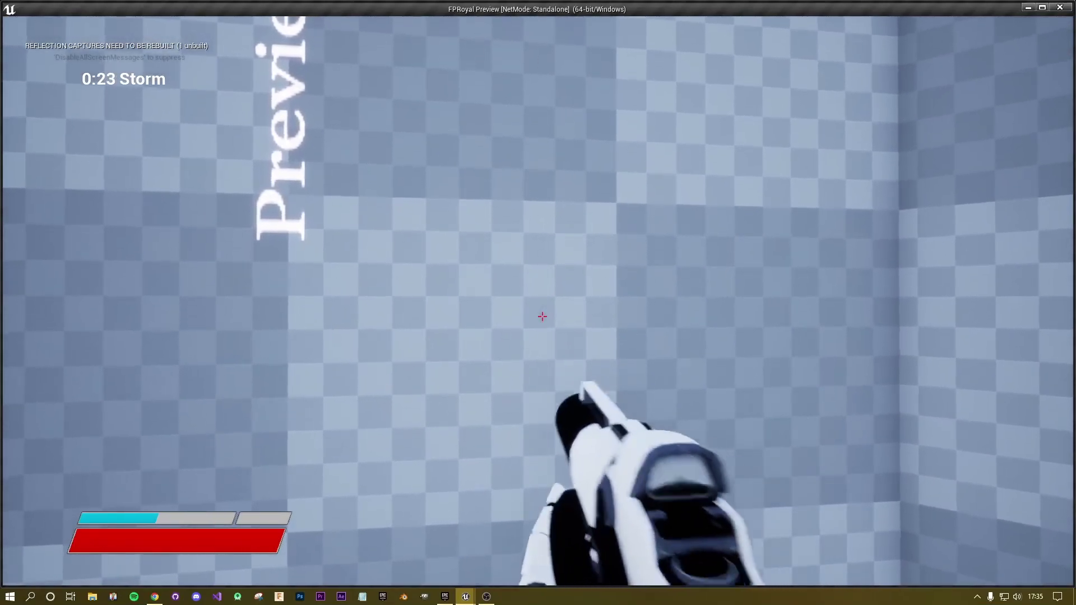
pyautogui.press('Escape')
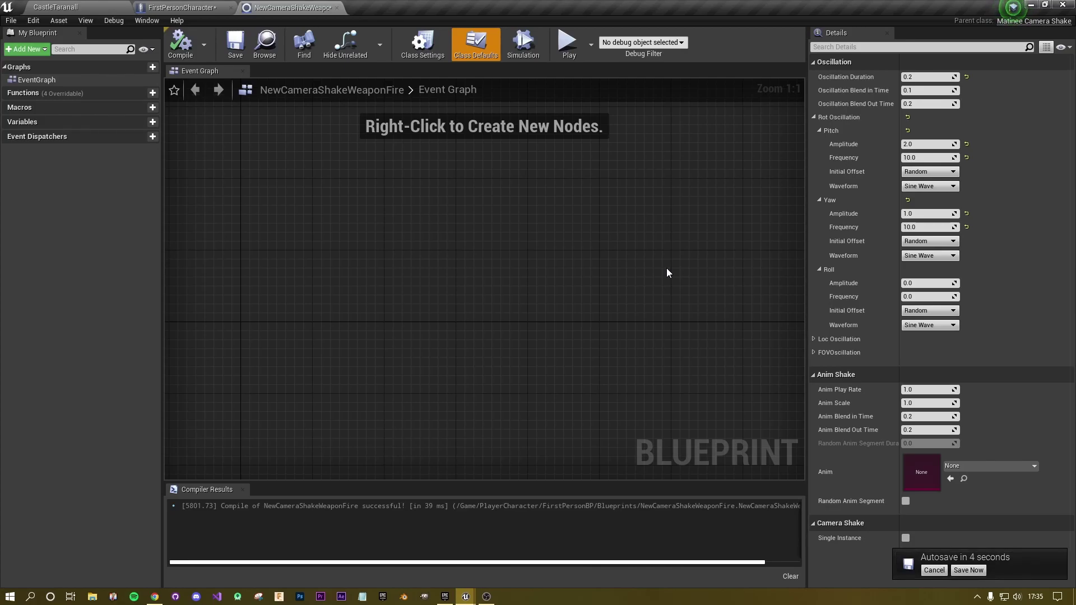
# Set the Pitch Amplitude to 1.0 and the Pitch Frequency to 50.0 under Rot Oscillation
pyautogui.click(926, 145)
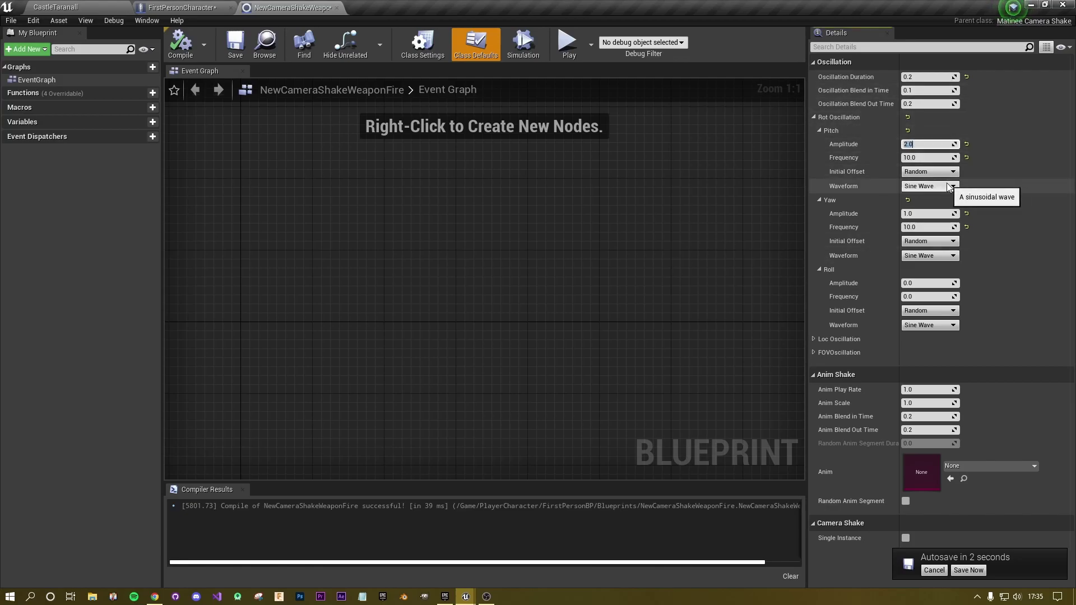
pyautogui.write('1')
pyautogui.click(919, 157)
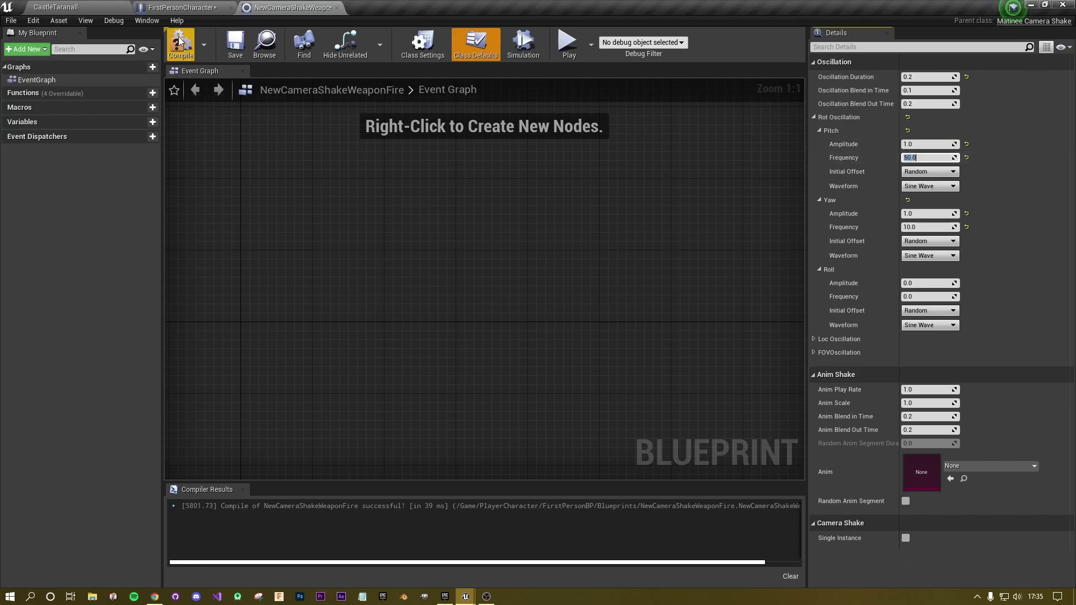
# Play-test the weapon-fire shake, and set the Pitch Frequency under Rot Oscillation to 10.0
pyautogui.click(567, 42)
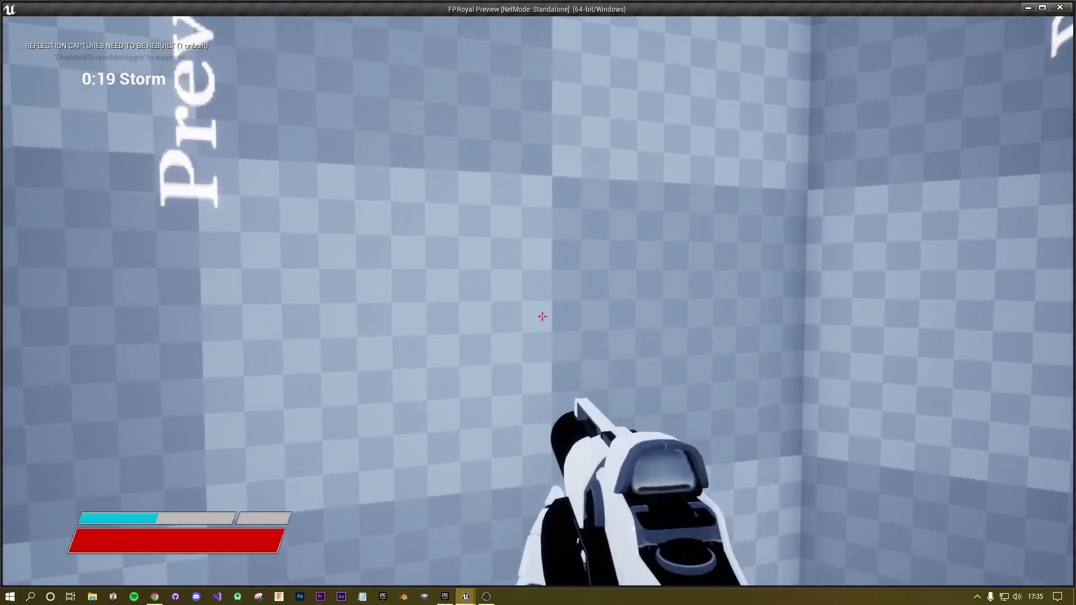
pyautogui.press('Escape')
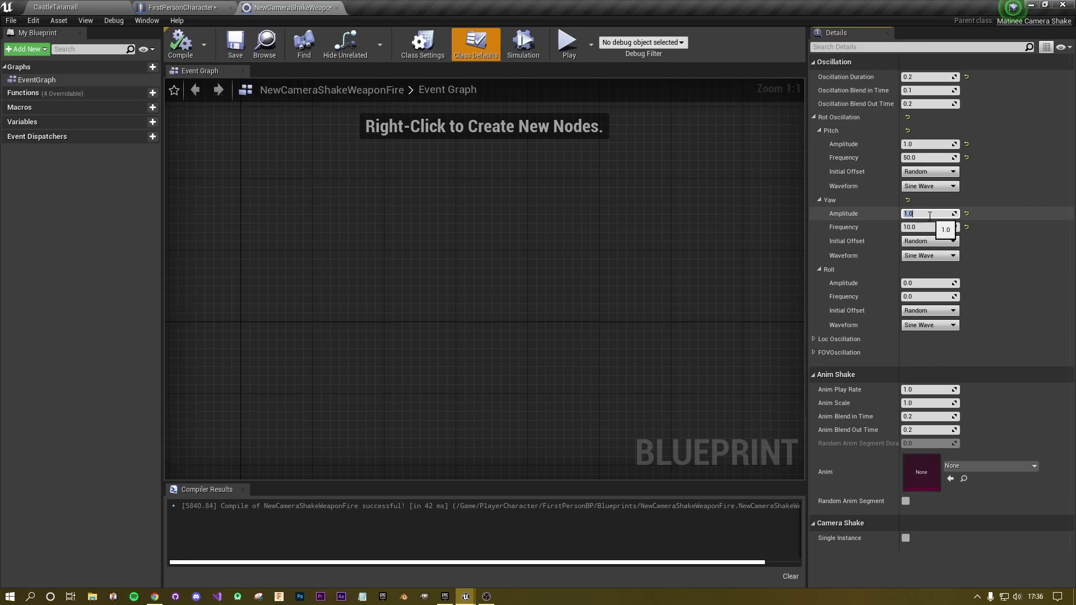
pyautogui.click(924, 157)
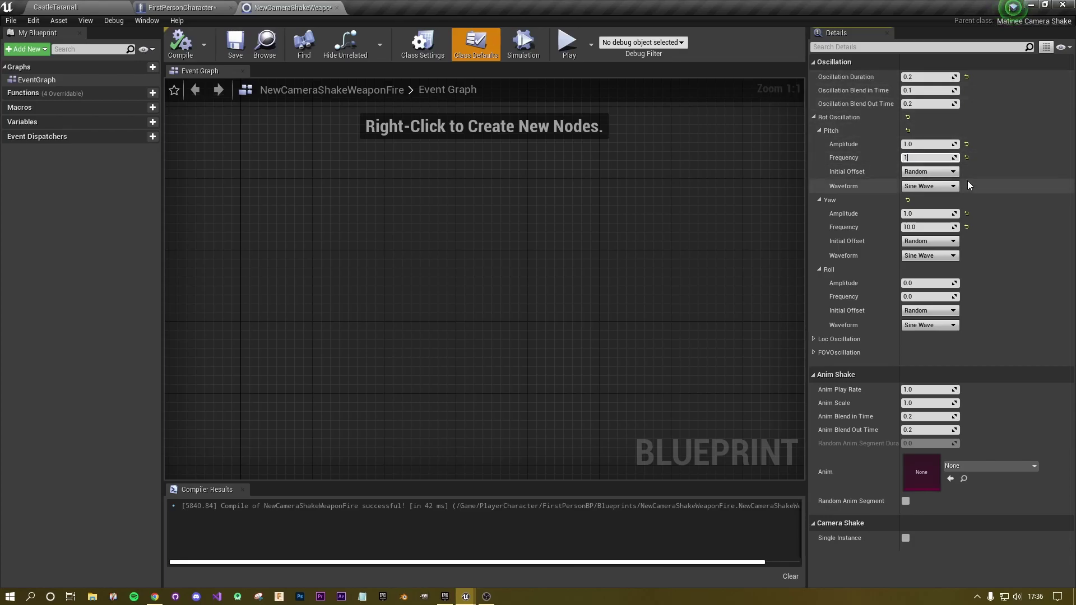
pyautogui.write('10')
pyautogui.press('Return')
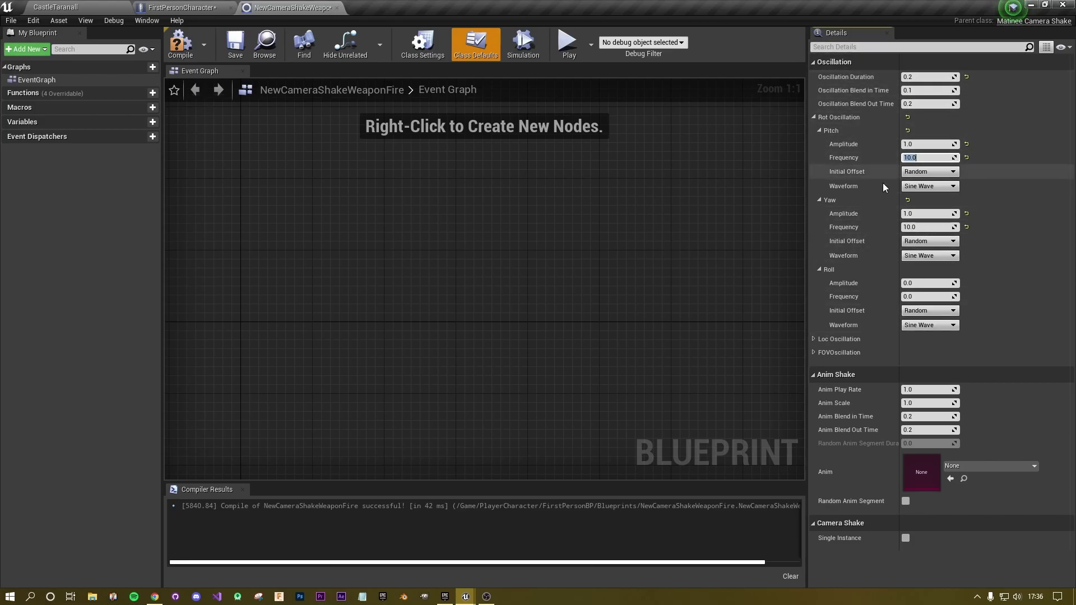
# Collapse the Rot Oscillation settings and expand the Y axis settings under Loc Oscillation
pyautogui.click(813, 117)
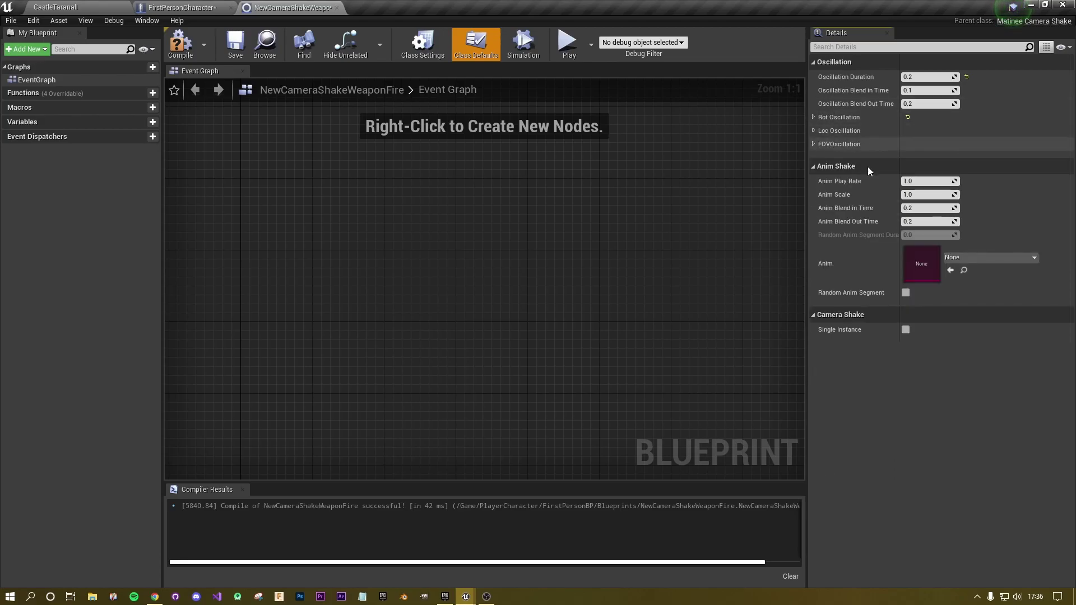
pyautogui.click(813, 131)
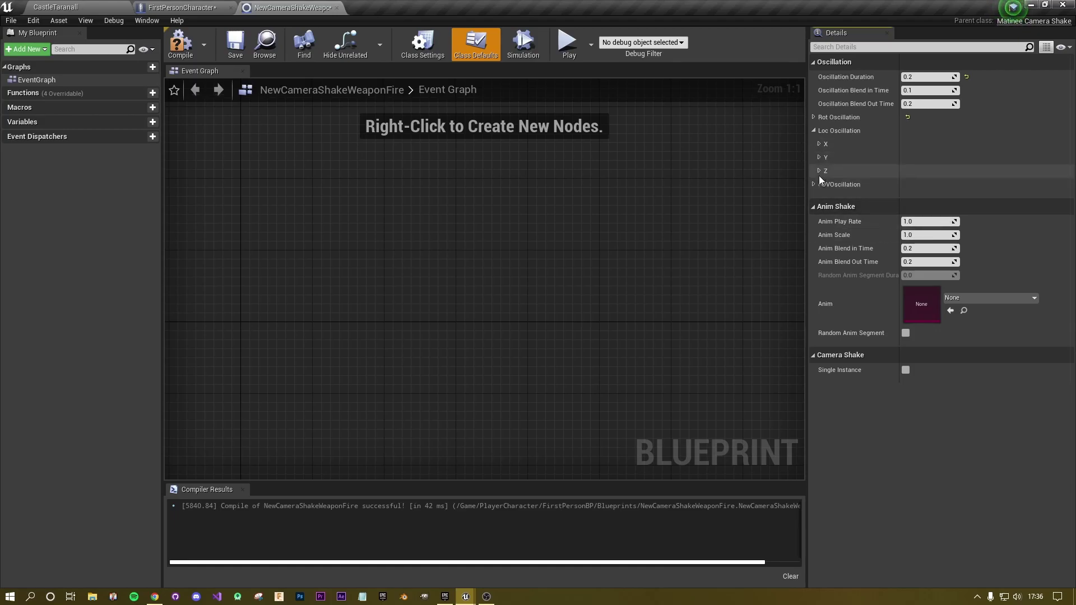
pyautogui.click(819, 157)
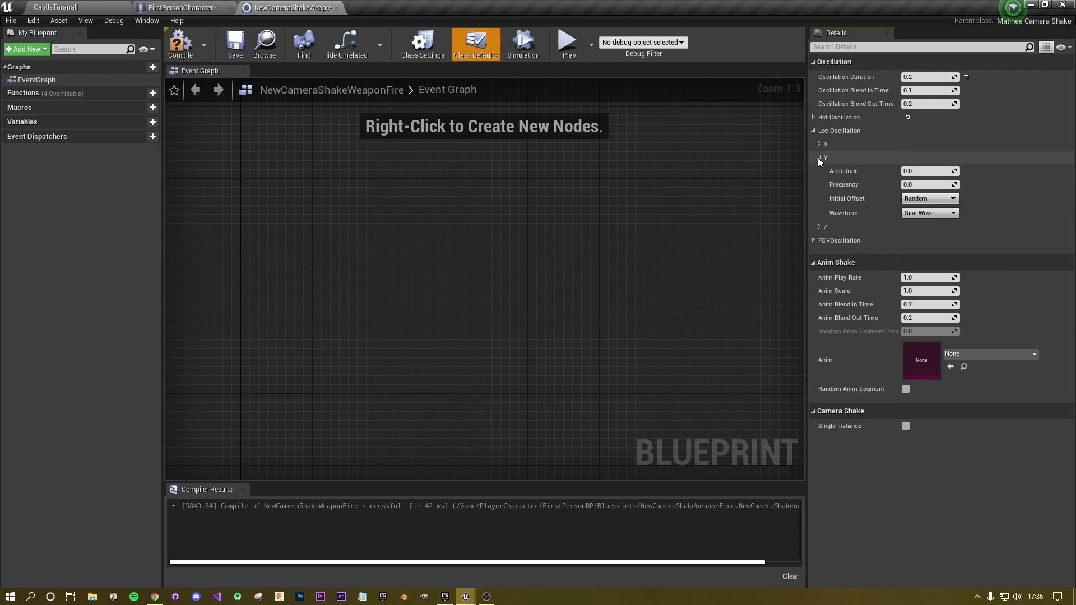
# Try moving FirstPersonCamera along its X axis in the FirstPersonCharacter viewport, and undo the move
pyautogui.click(181, 8)
pyautogui.click(203, 83)
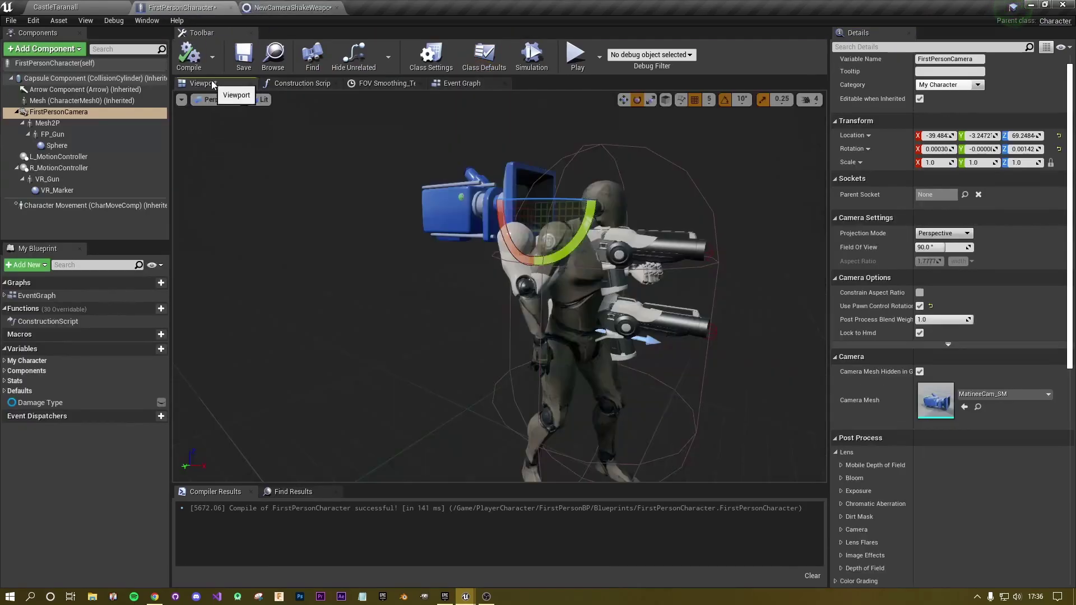
pyautogui.click(624, 100)
pyautogui.moveTo(513, 200); pyautogui.dragTo(550, 208)
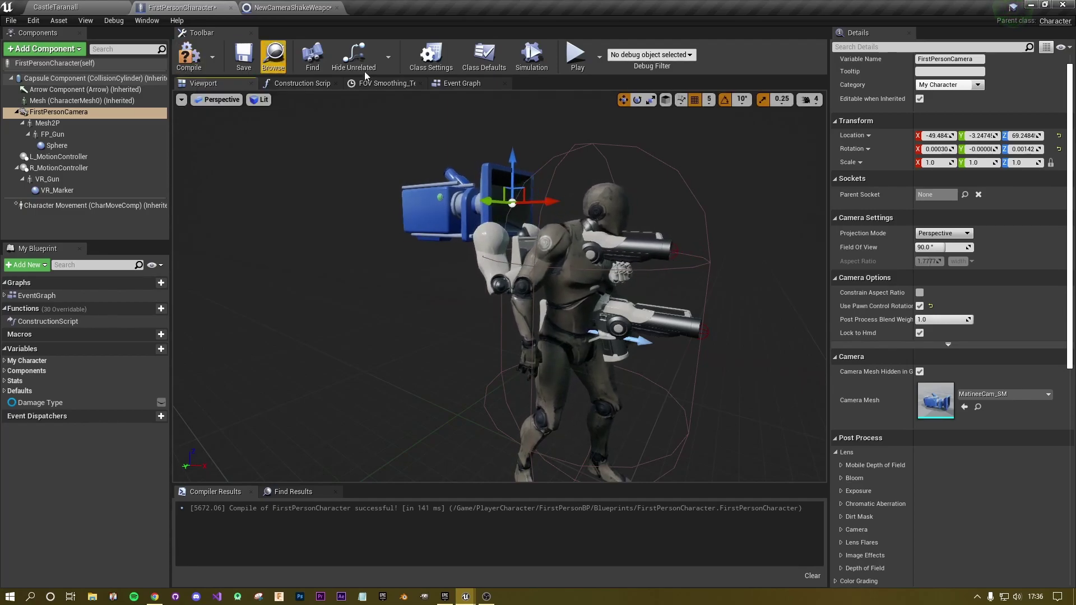
pyautogui.hotkey('ctrl', 'z')
# In NewCameraShakeWeaponFire, set the Loc Oscillation Y Amplitude to 1.0 and Frequency to 10.0, compile the blueprint and play-test the shake
pyautogui.click(292, 7)
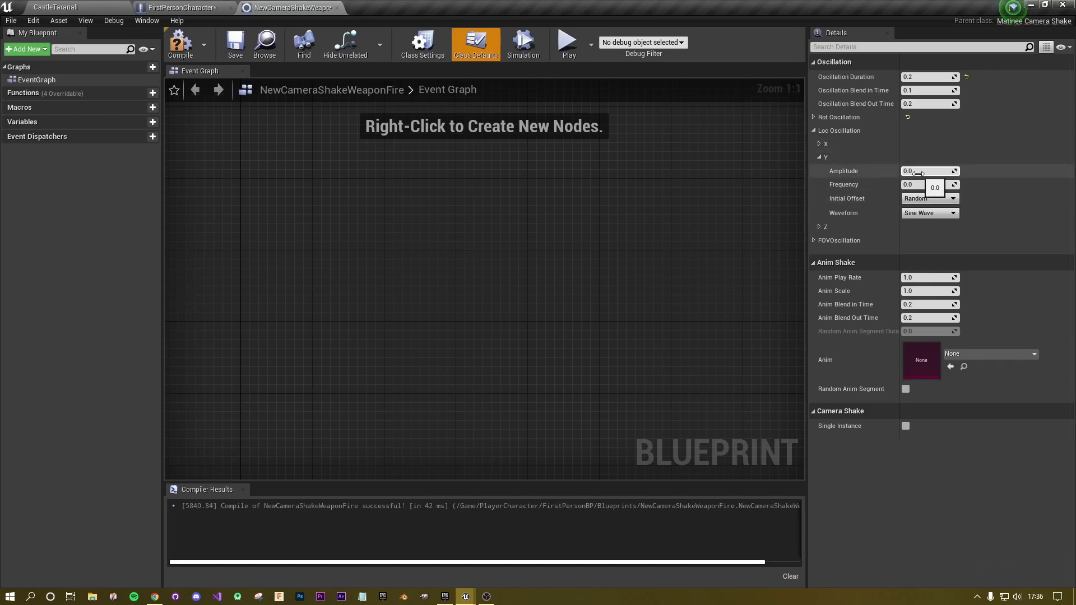
pyautogui.press('Tab')
pyautogui.write('10')
pyautogui.press('Return')
pyautogui.click(204, 52)
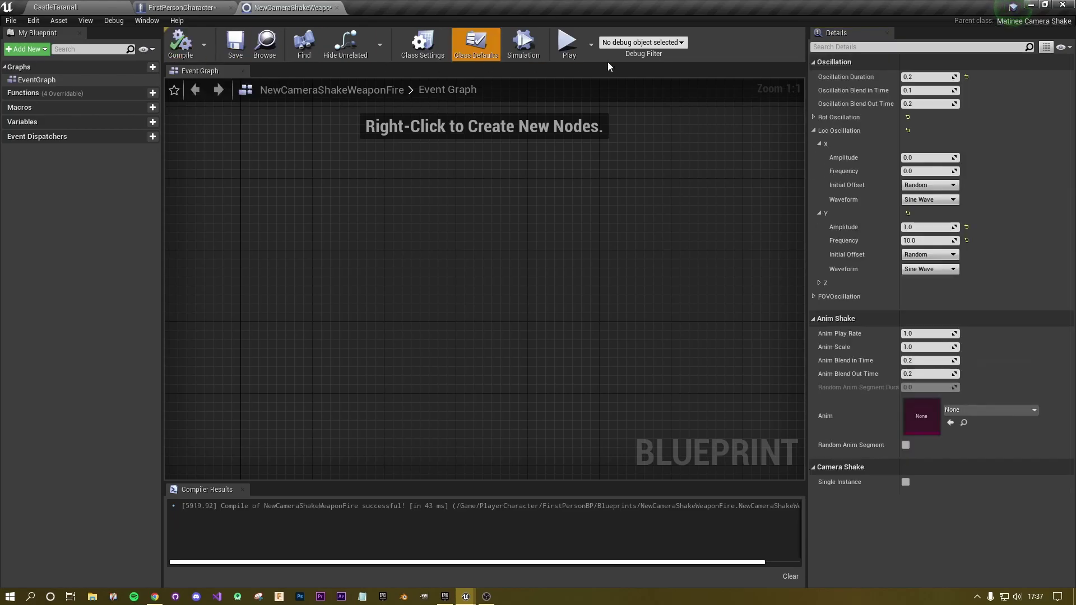
pyautogui.click(566, 48)
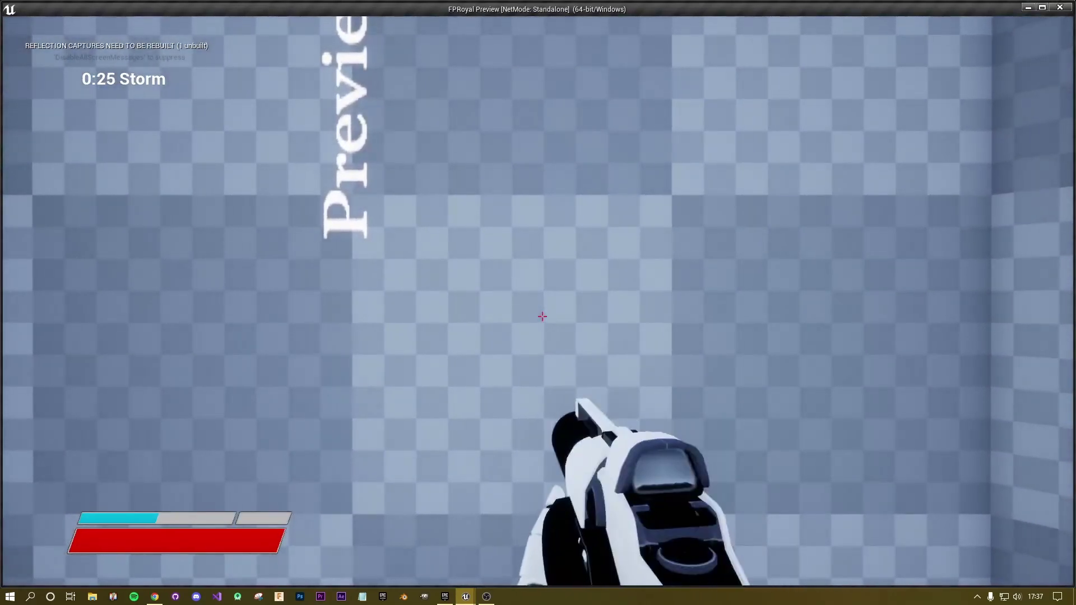
pyautogui.press('Escape')
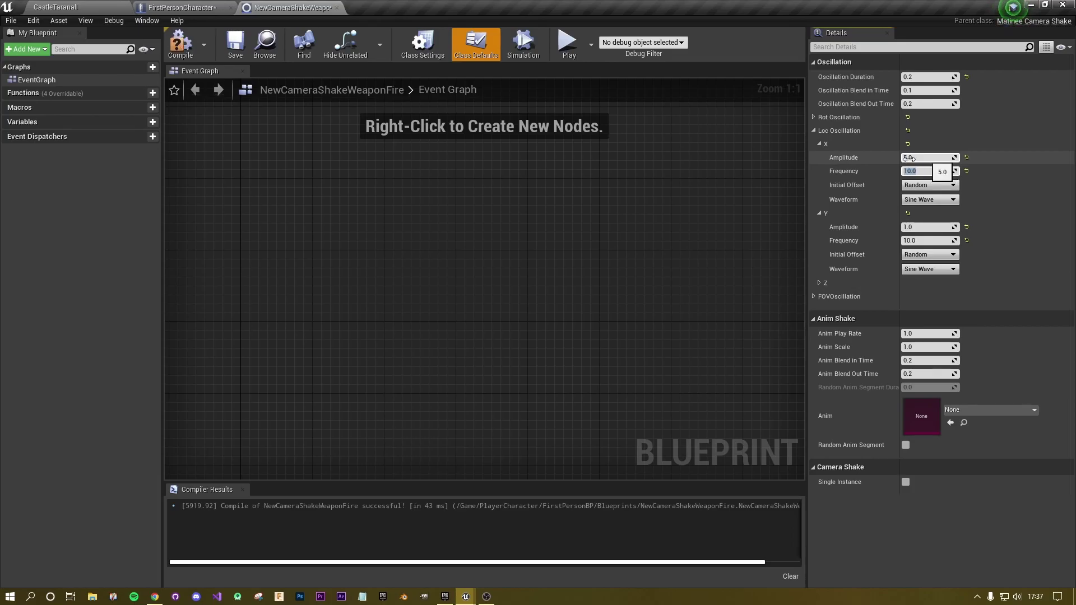
# Play-test the shake with Loc Oscillation X at Amplitude 5.0 and Frequency 10.0, firing the weapon repeatedly around the level
pyautogui.click(567, 42)
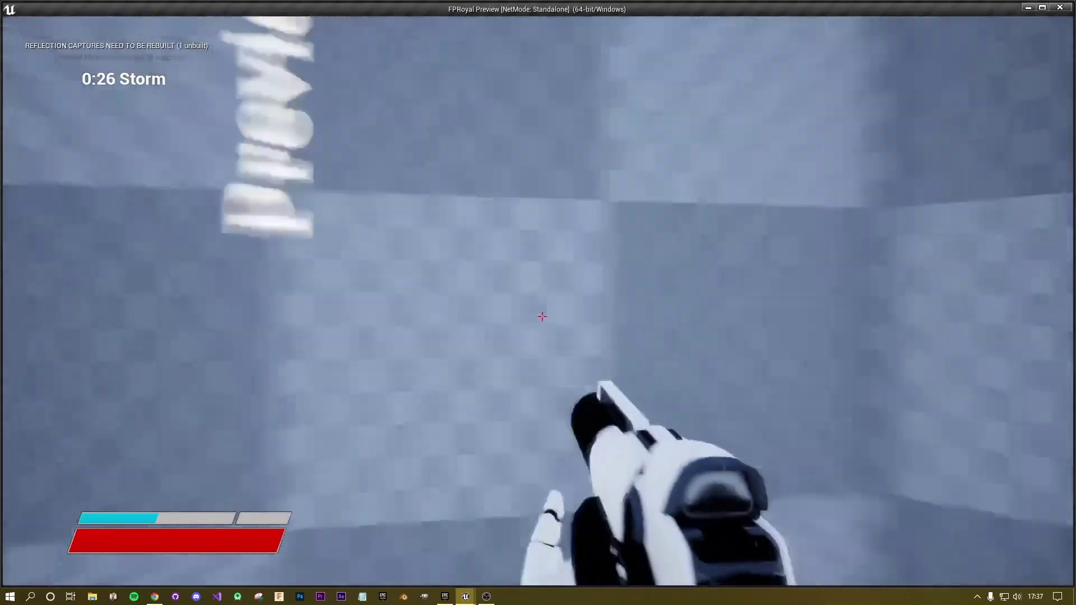
pyautogui.click(542, 317)
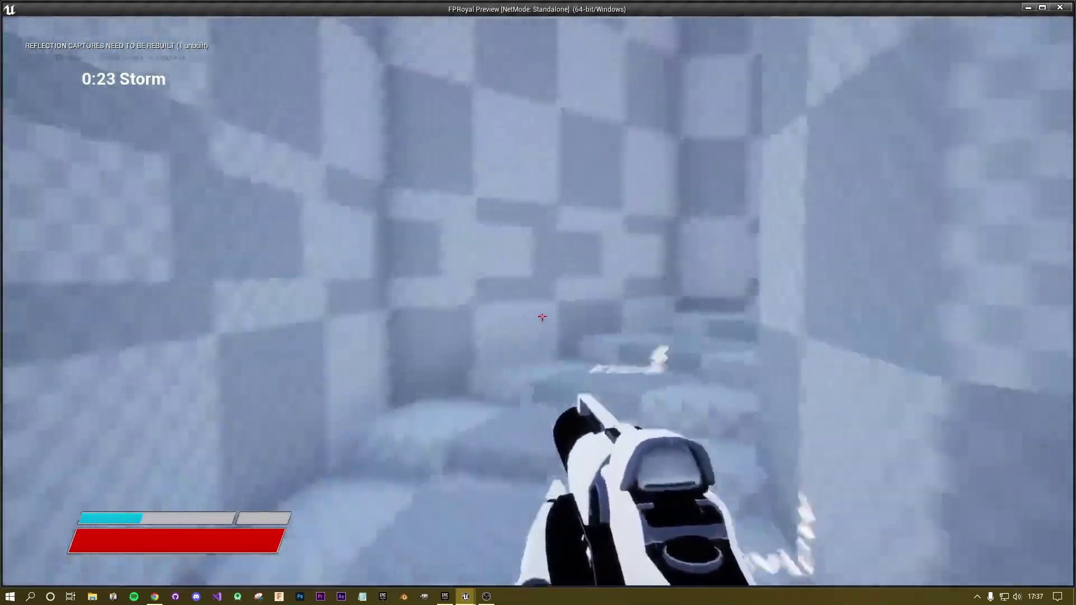
pyautogui.click(541, 316)
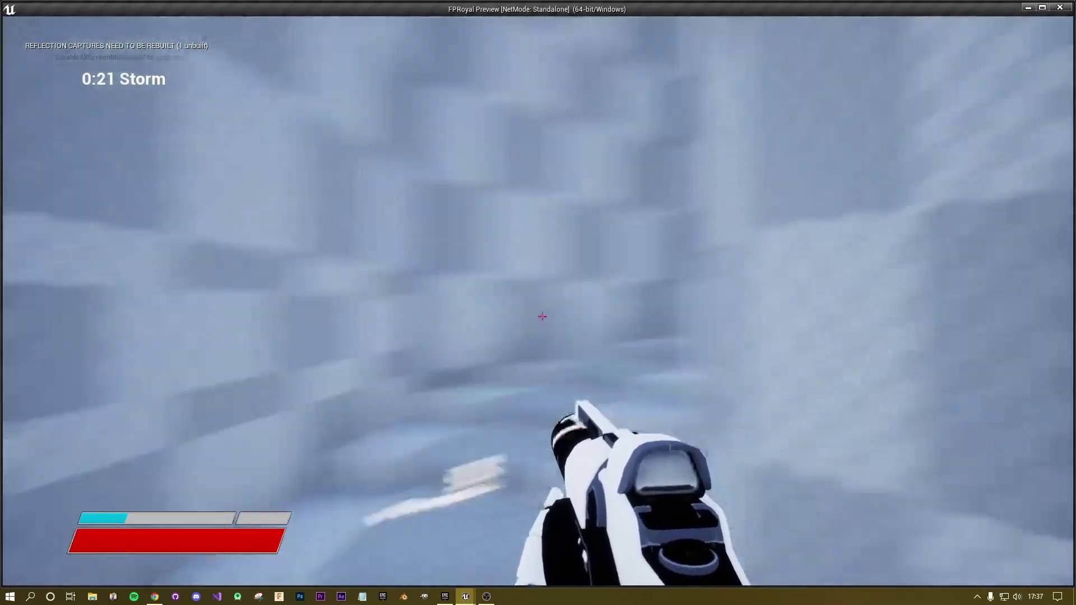
pyautogui.click(542, 317)
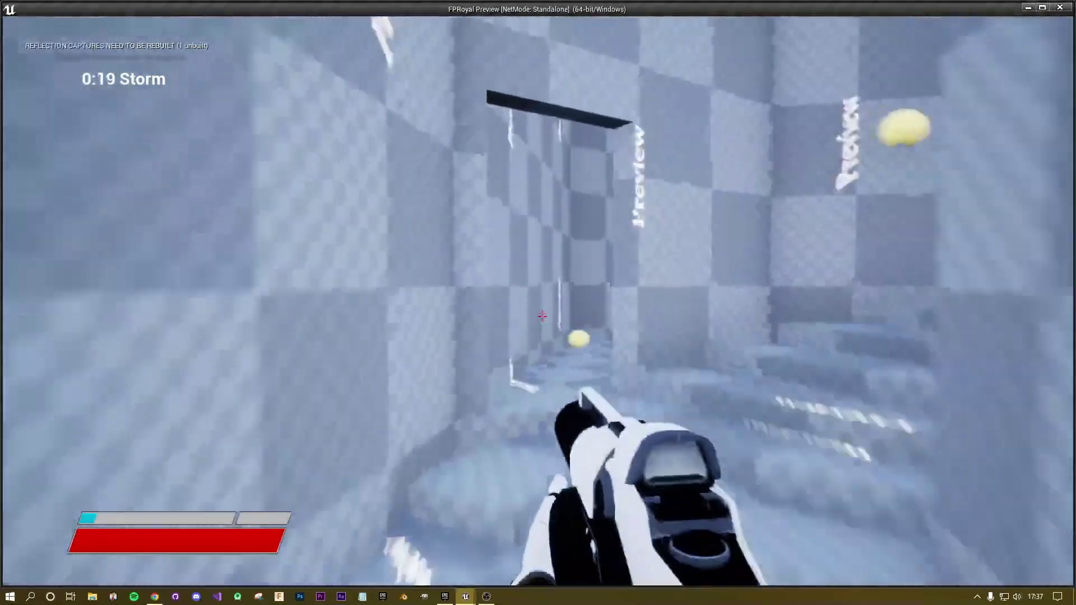
pyautogui.click(542, 317)
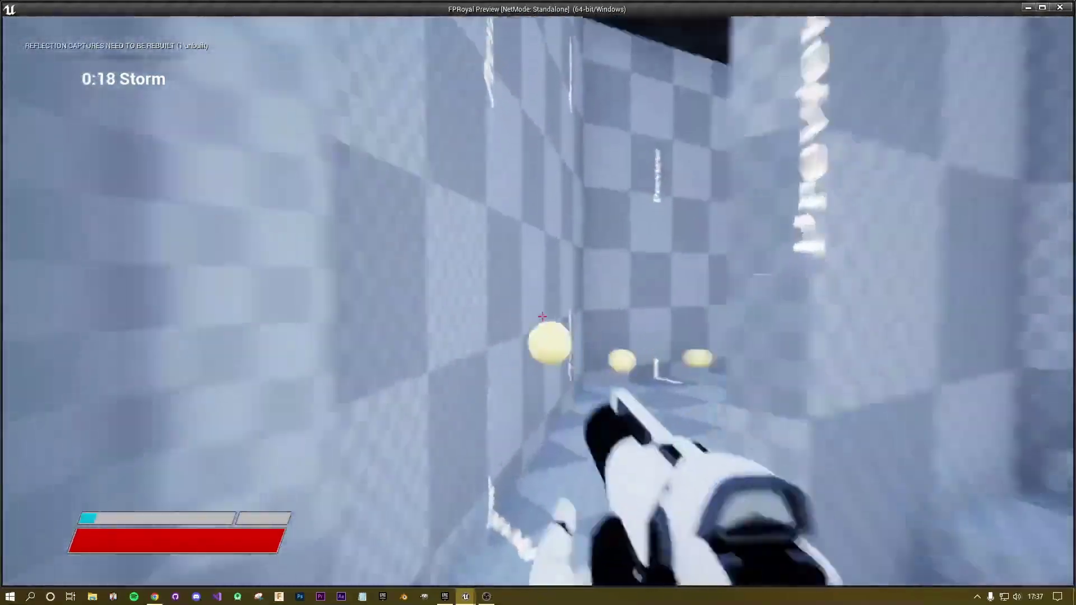
pyautogui.click(542, 316)
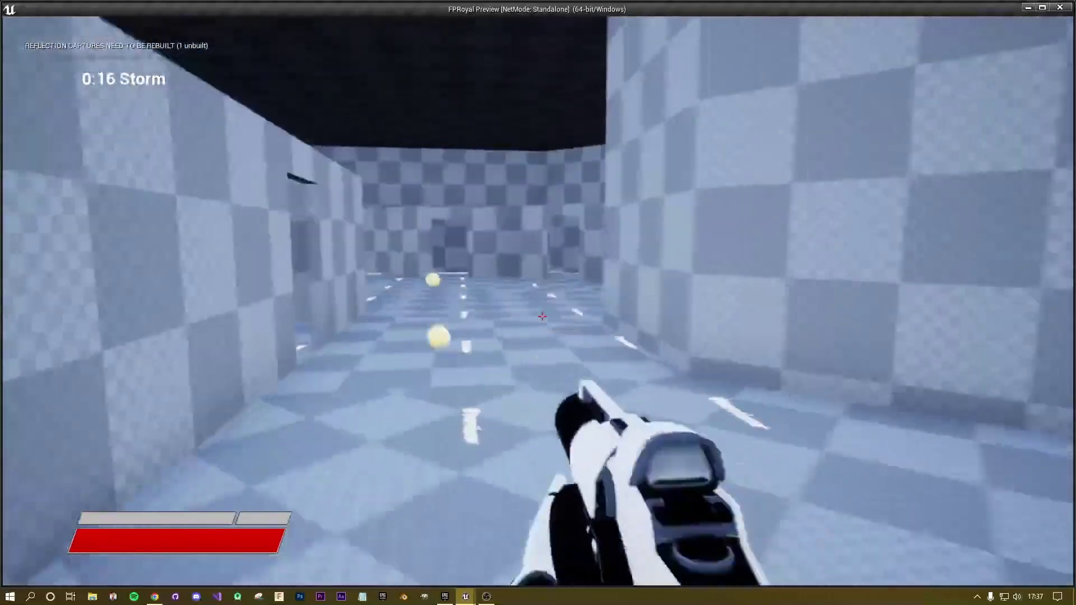
pyautogui.click(542, 316)
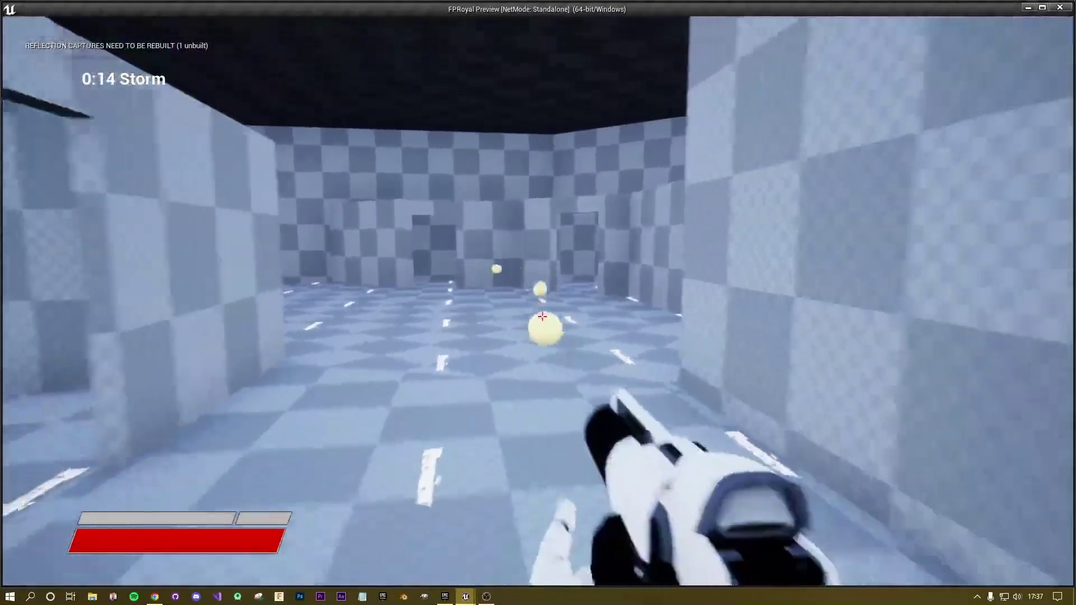
pyautogui.click(542, 316)
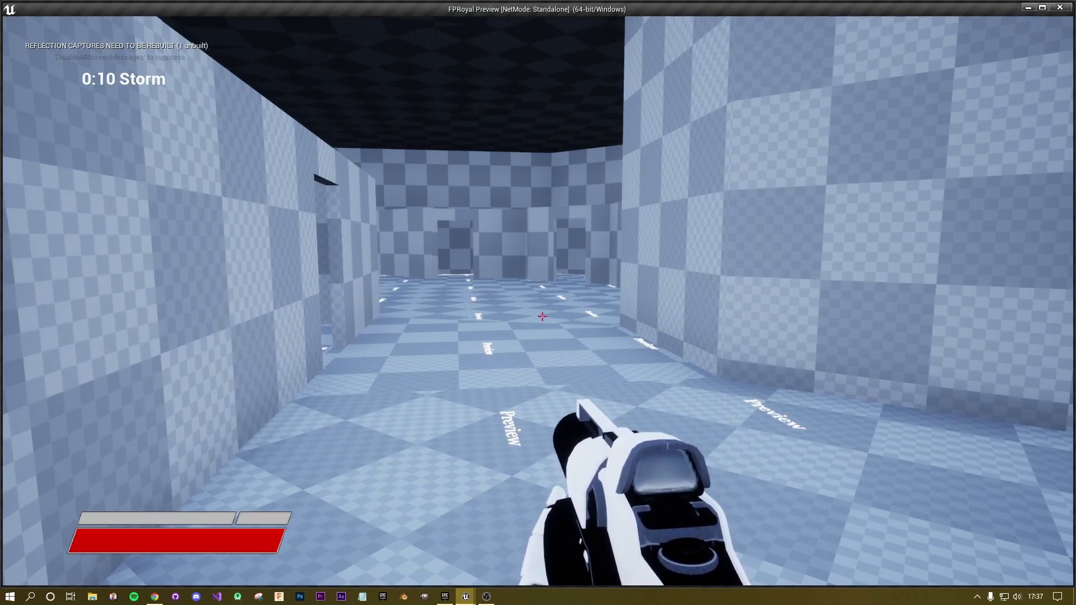
pyautogui.click(542, 316)
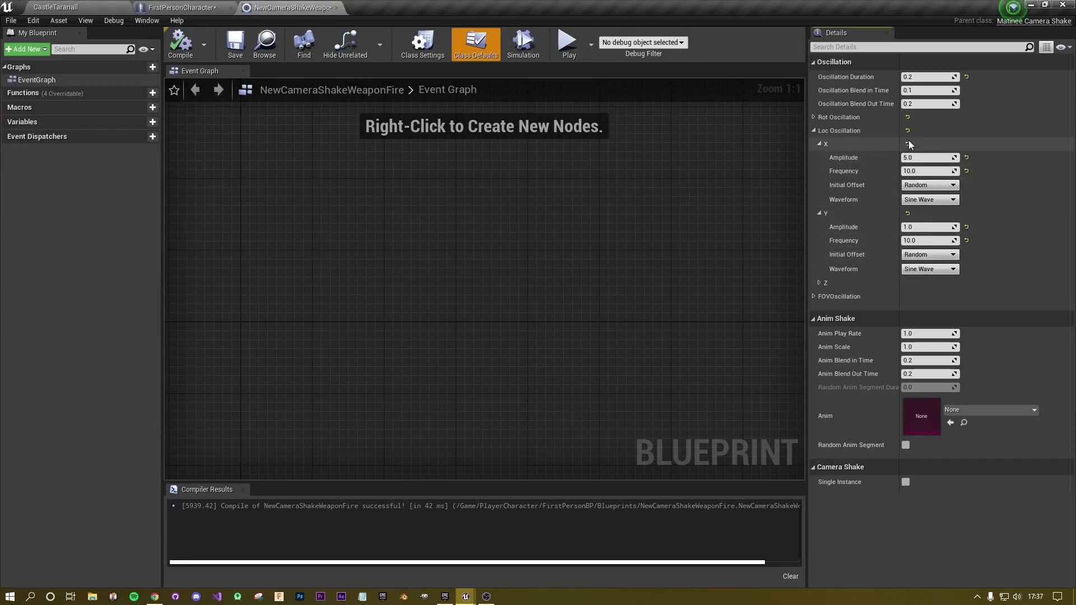
# Reset the X axis under Loc Oscillation to its defaults, recompile and play-test the shake by firing repeatedly
pyautogui.click(908, 143)
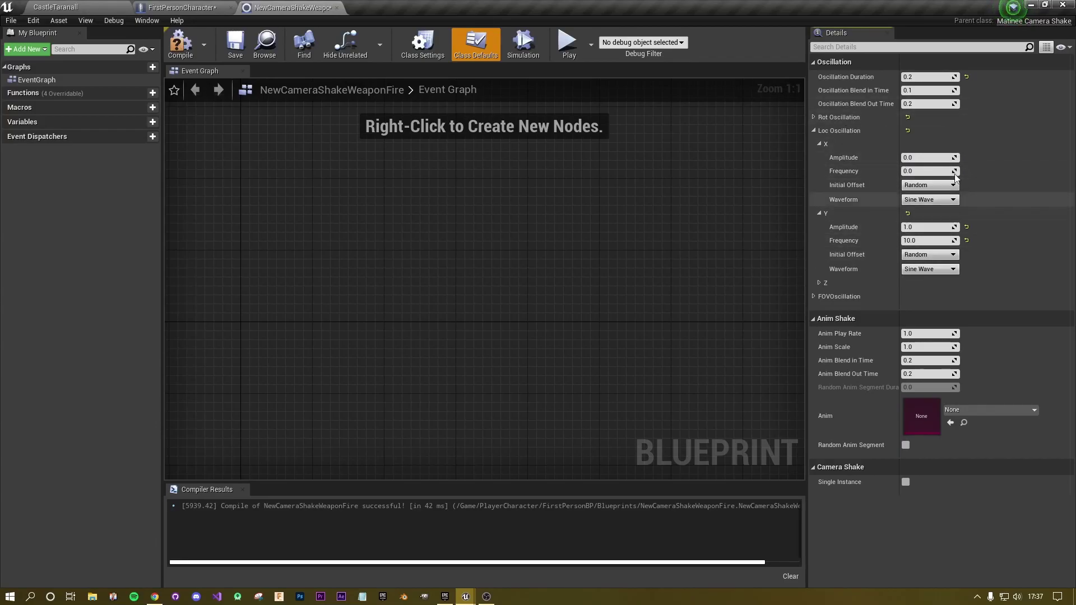
pyautogui.click(819, 143)
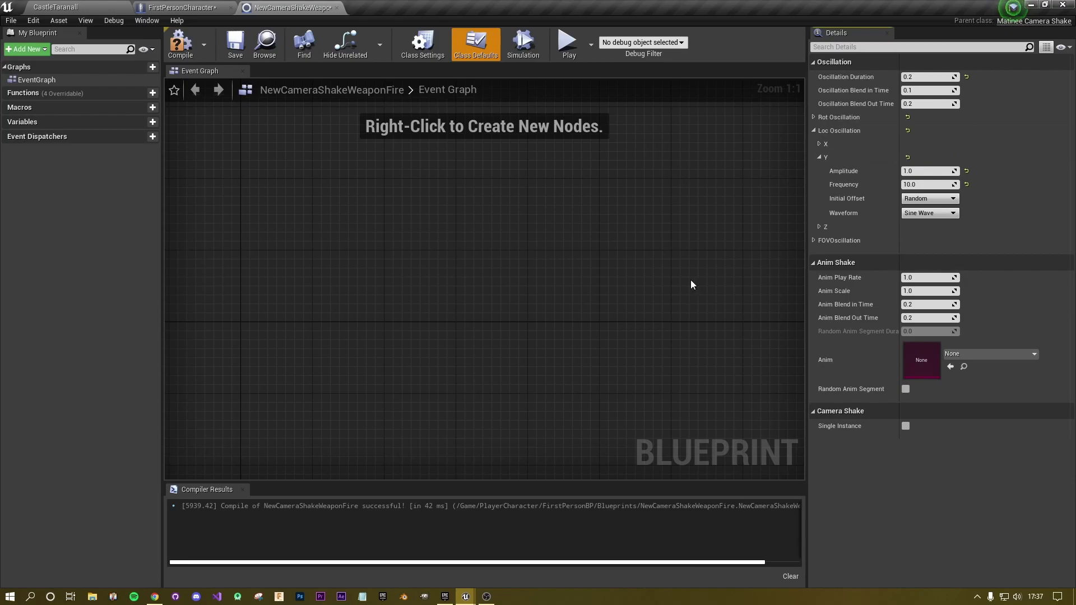
pyautogui.click(567, 44)
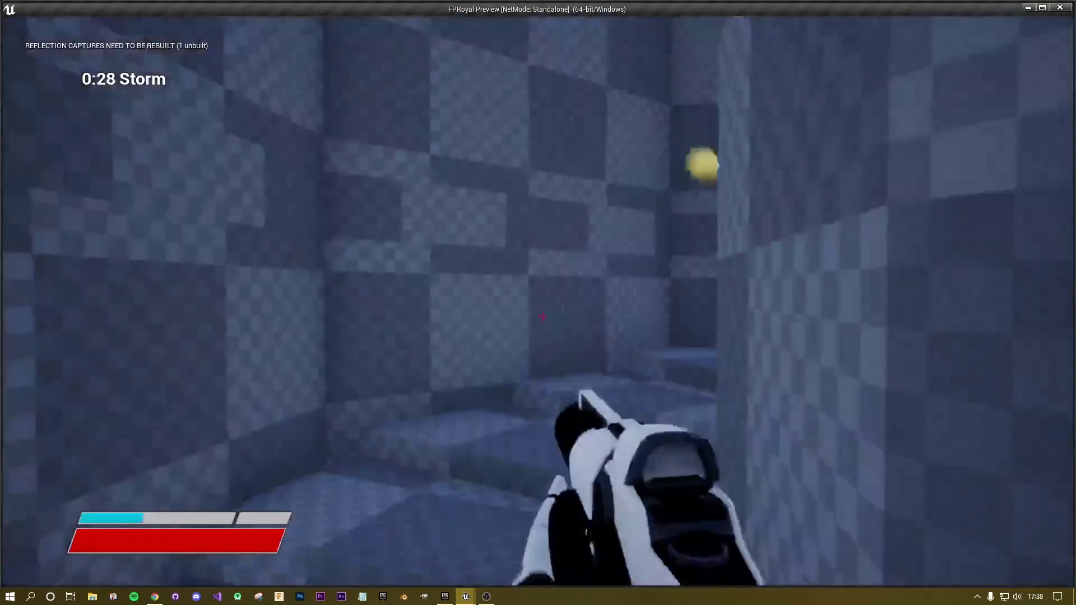
pyautogui.click(542, 316)
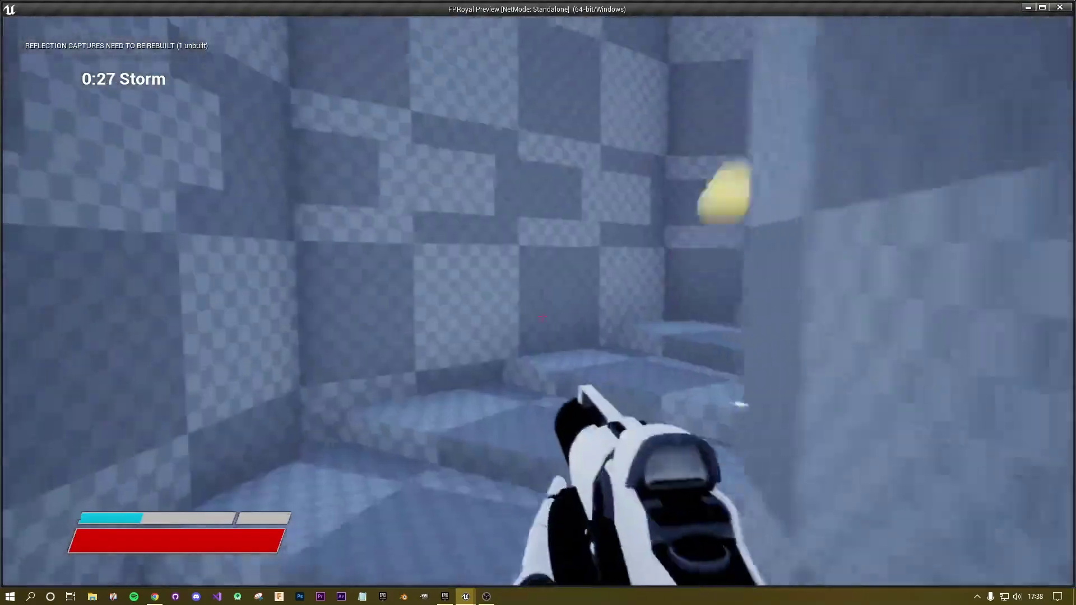
pyautogui.click(542, 317)
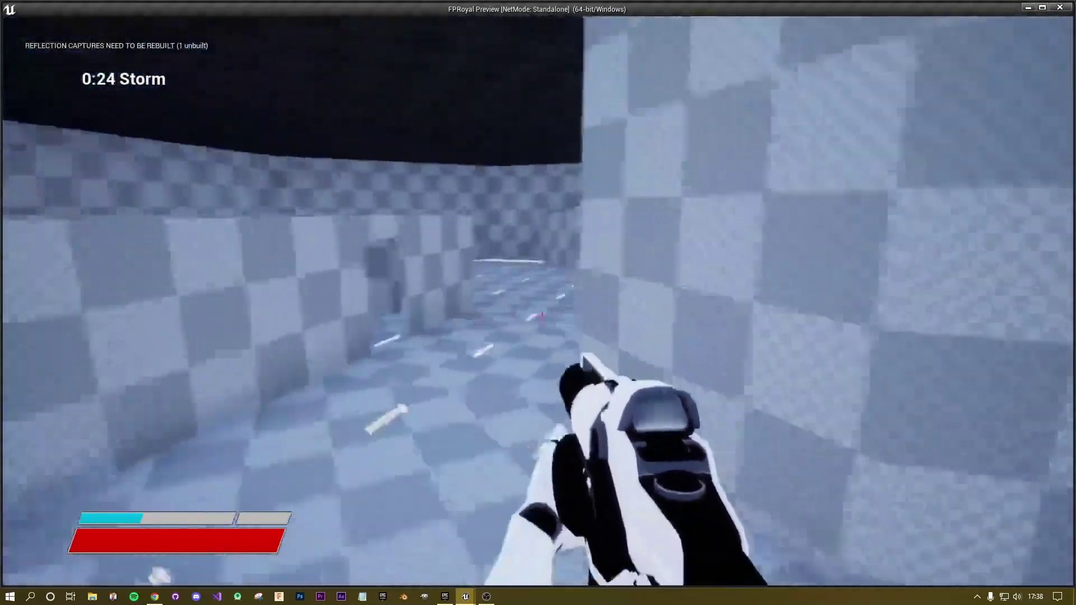
pyautogui.click(542, 317)
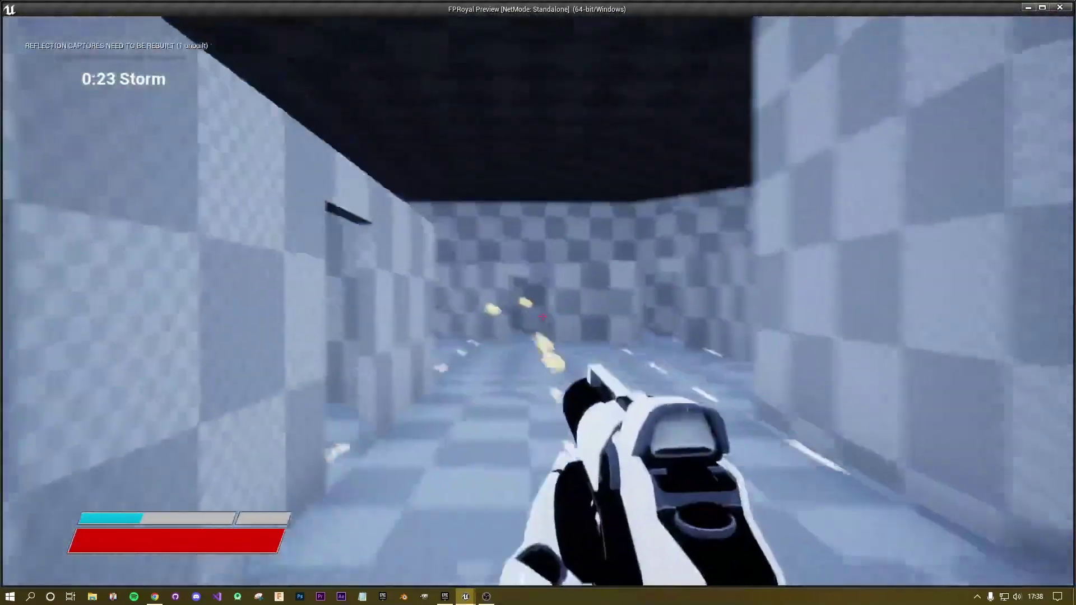
pyautogui.click(542, 317)
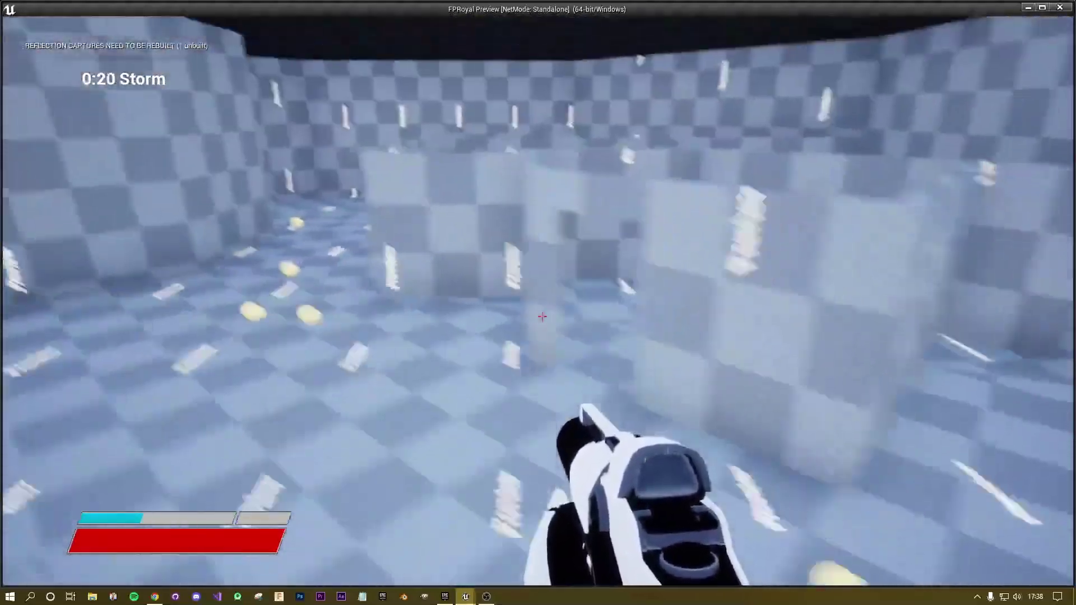
pyautogui.click(542, 317)
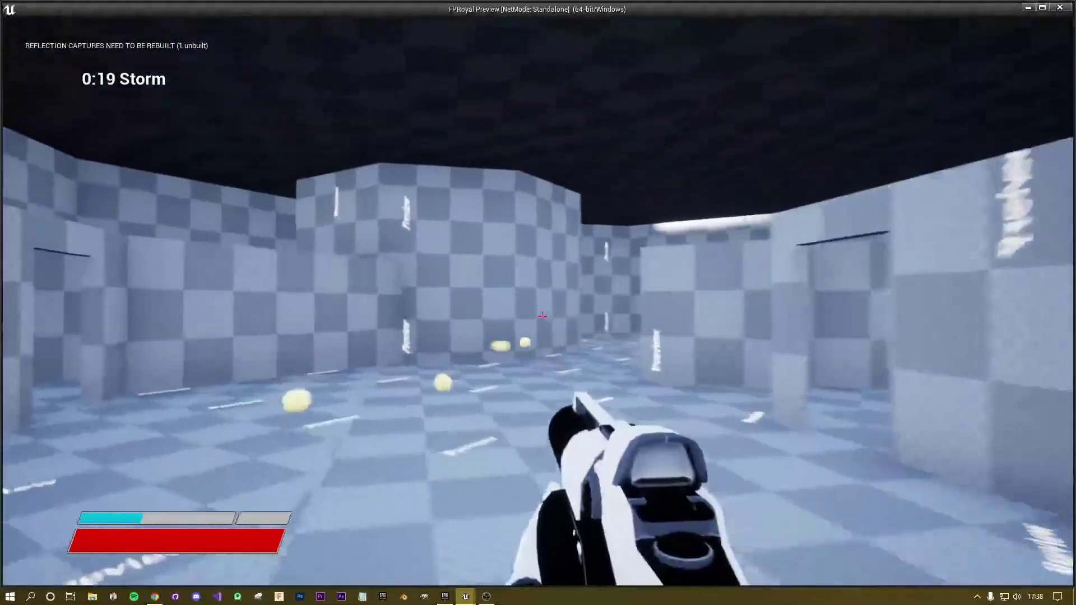
pyautogui.click(542, 317)
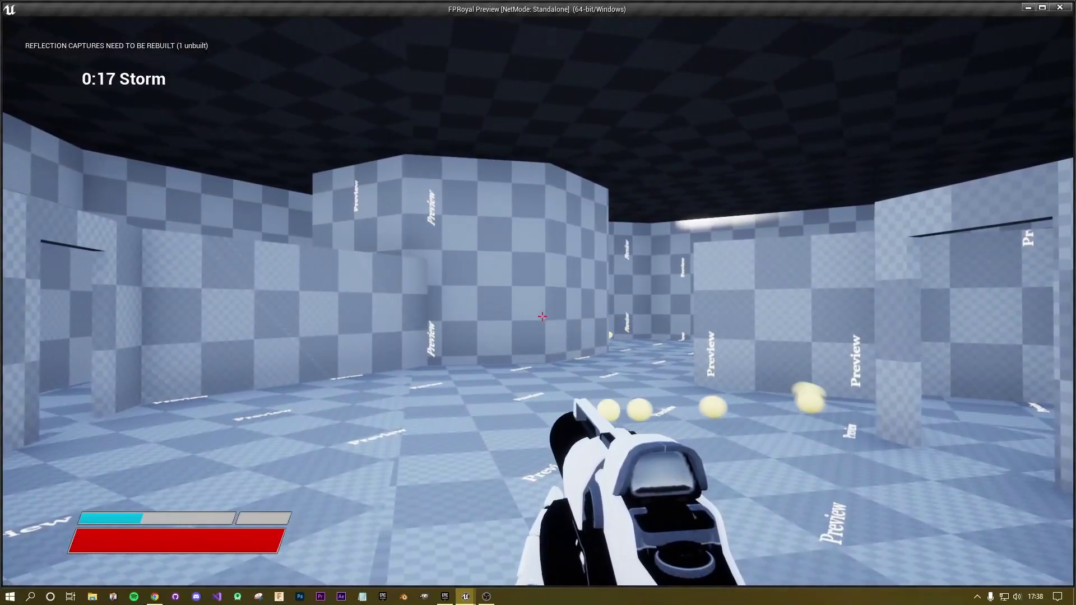
pyautogui.press('Escape')
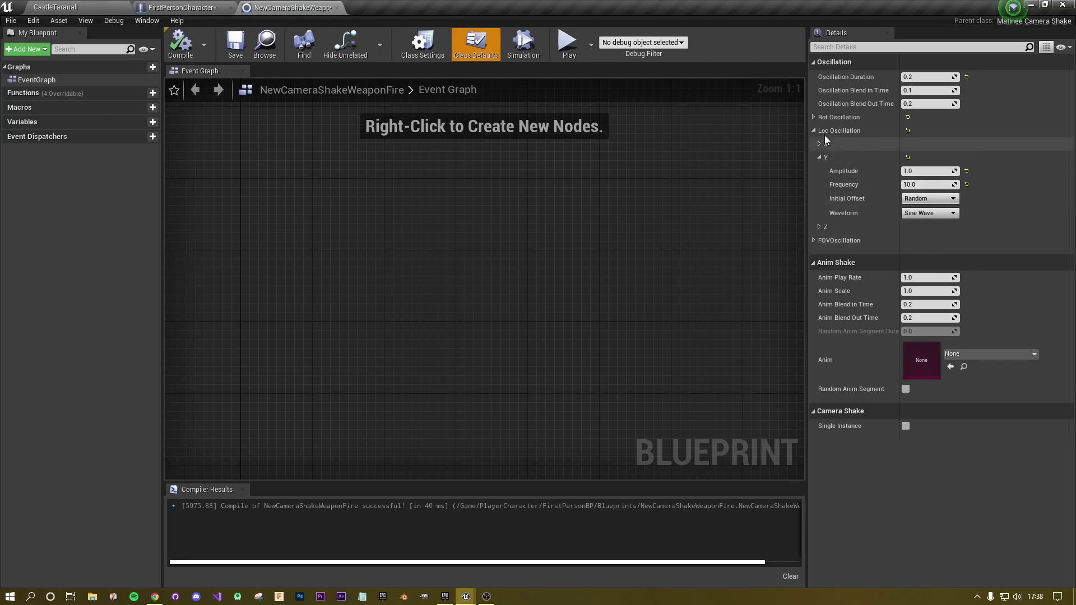
# Expand Pitch under Rot Oscillation and examine its Initial Offset options
pyautogui.click(814, 117)
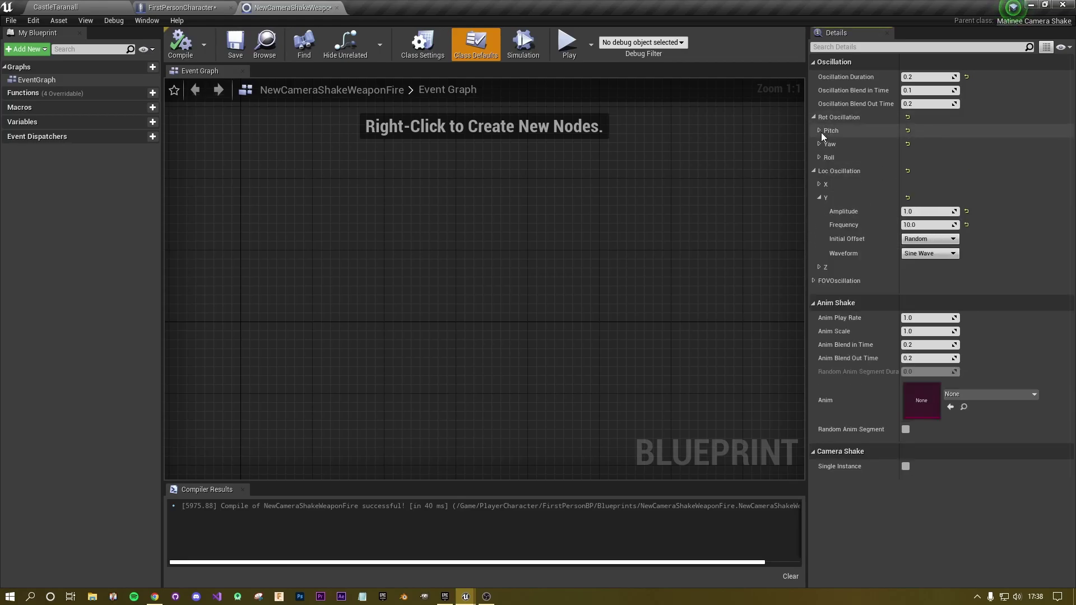
pyautogui.click(821, 132)
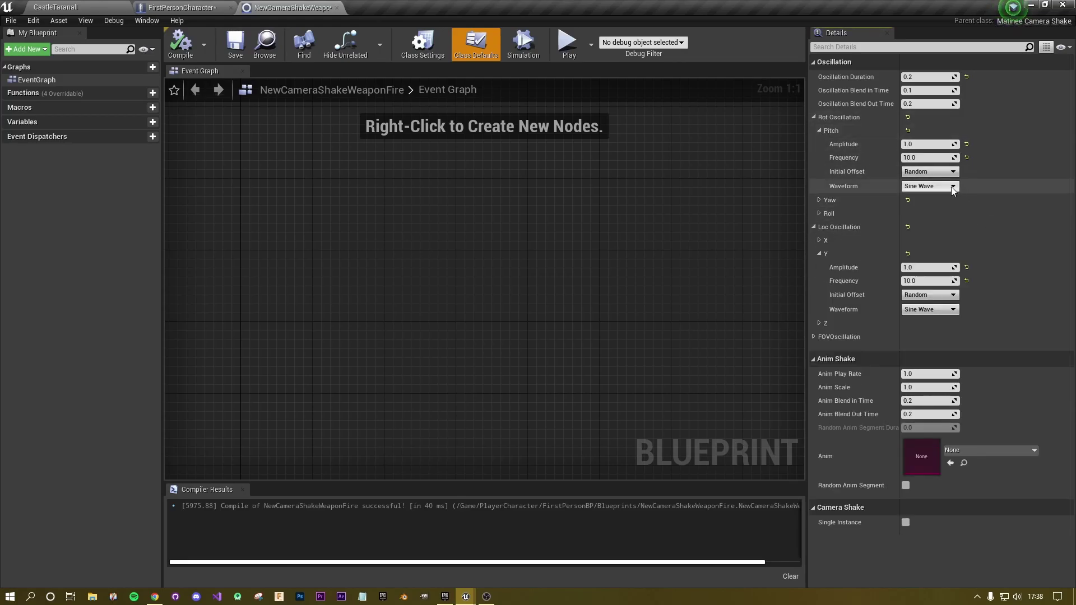
pyautogui.click(936, 172)
pyautogui.click(930, 182)
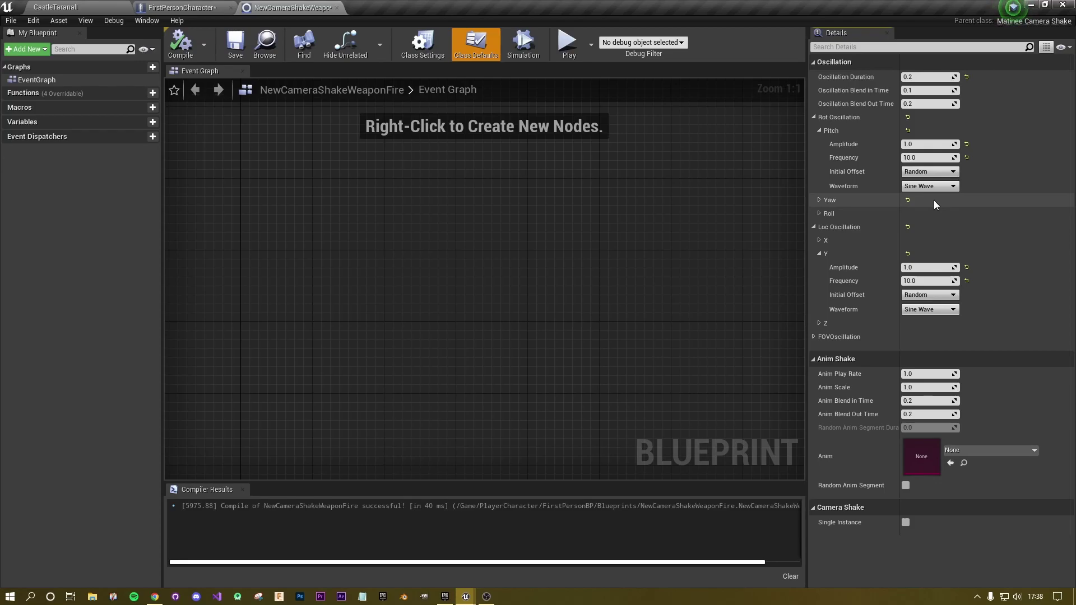
# Set the Initial Offset to Zero for Pitch and Yaw under Rot Oscillation and for Y under Loc Oscillation
pyautogui.click(927, 172)
pyautogui.click(927, 186)
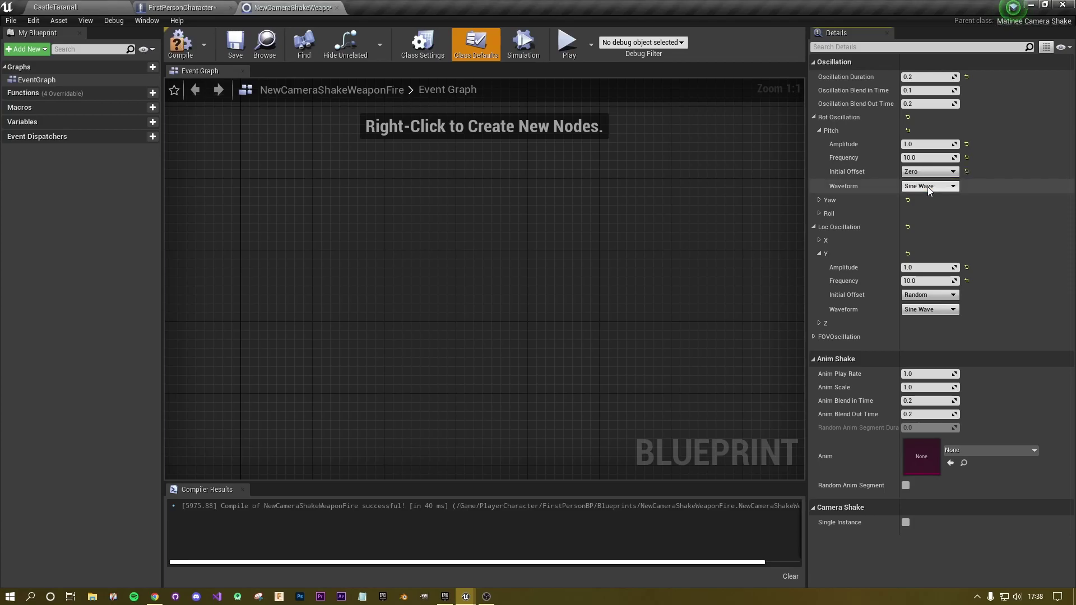
pyautogui.click(830, 200)
pyautogui.click(928, 241)
pyautogui.click(930, 258)
pyautogui.click(927, 350)
pyautogui.click(916, 368)
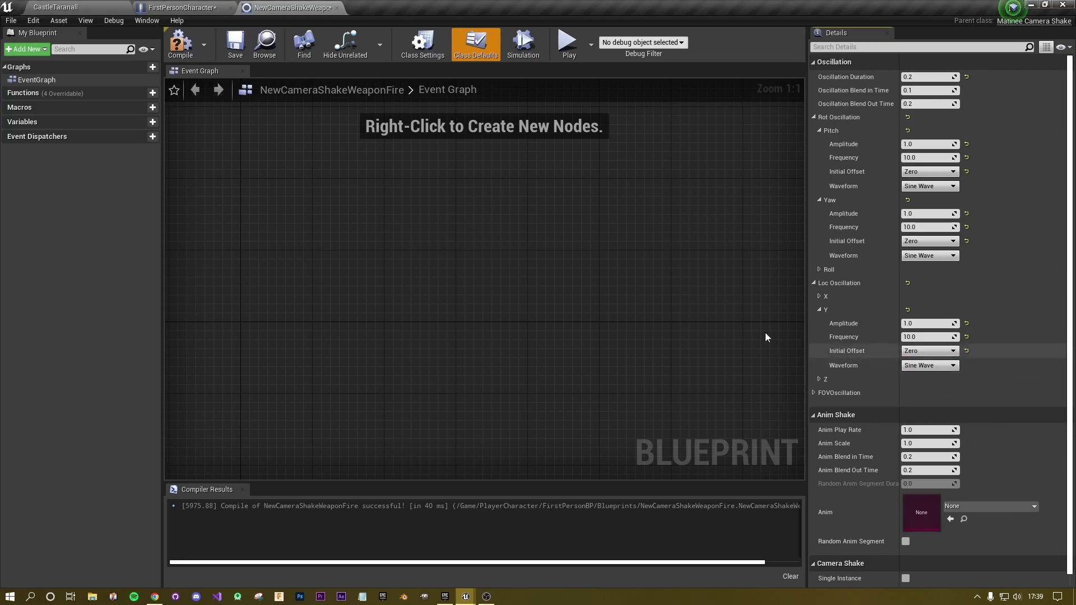
# Compile the blueprint and play-test the shake with the Zero initial offsets, firing the weapon repeatedly
pyautogui.click(180, 44)
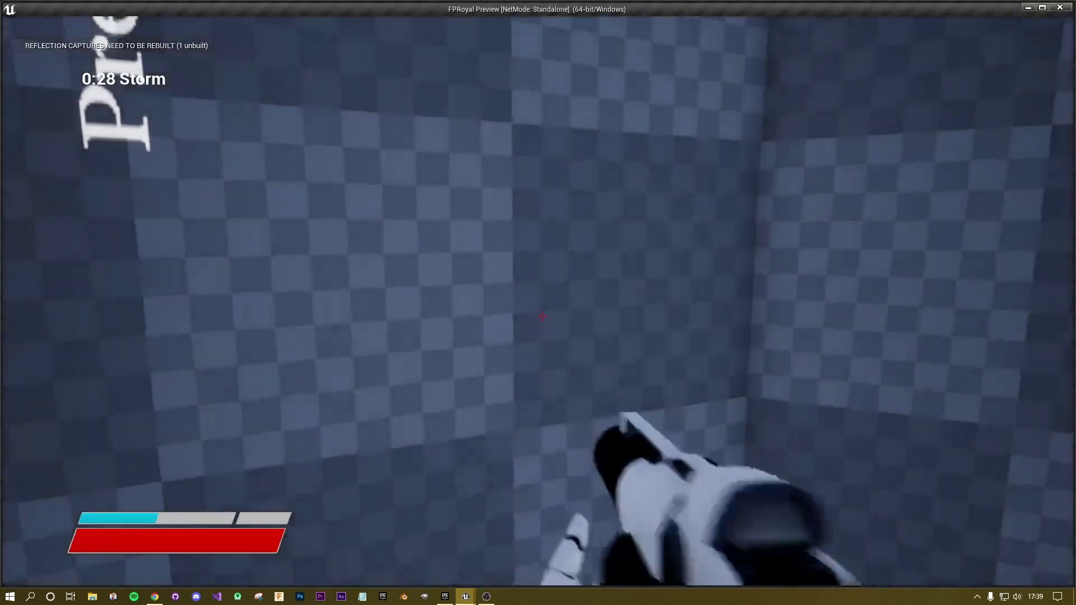
pyautogui.click(542, 316)
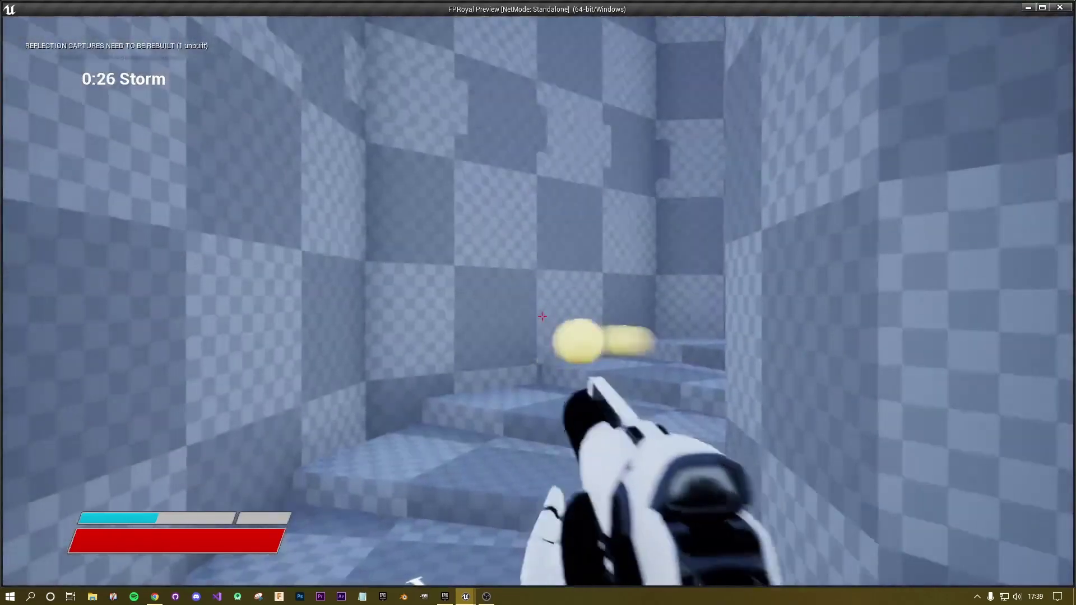
pyautogui.click(542, 317)
pyautogui.click(542, 317)
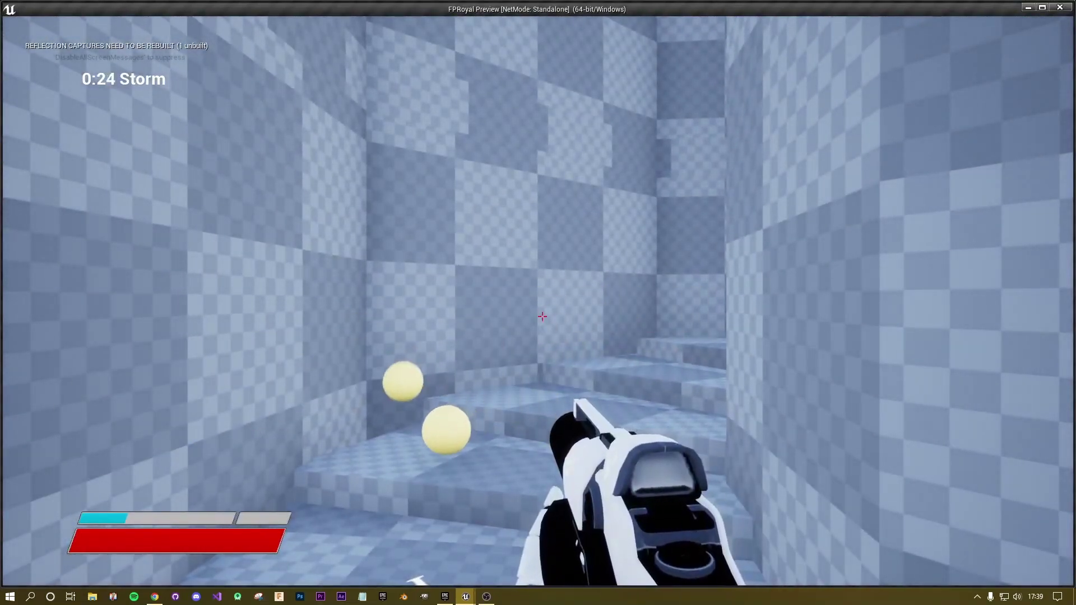
pyautogui.click(541, 317)
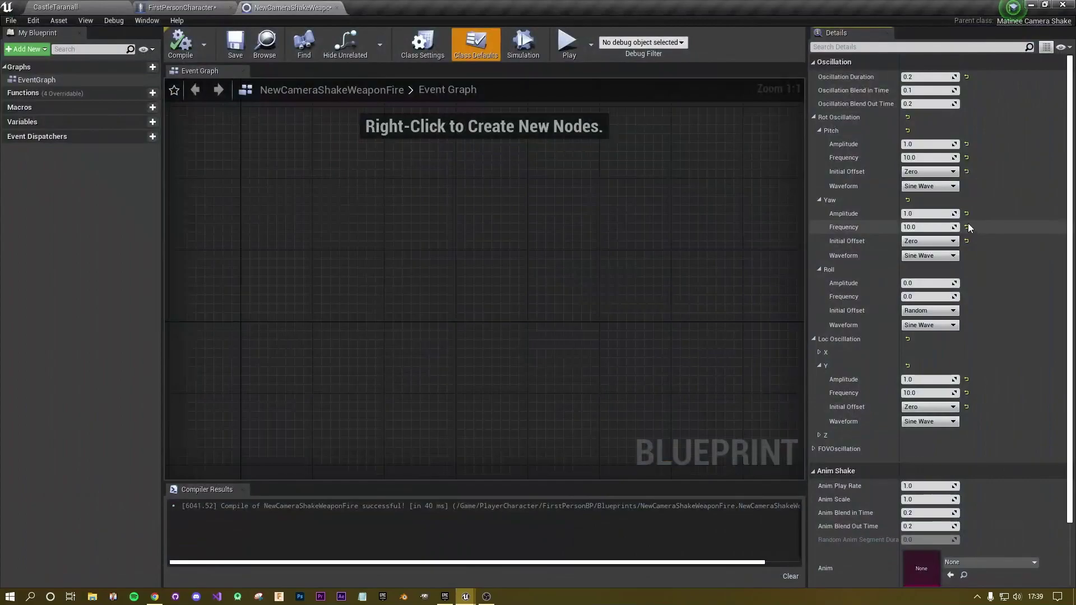
# Return the Initial Offset of Pitch, Yaw and Loc Oscillation Y to Random, recompile and play-test the level
pyautogui.click(930, 172)
pyautogui.click(933, 182)
pyautogui.click(919, 241)
pyautogui.click(922, 252)
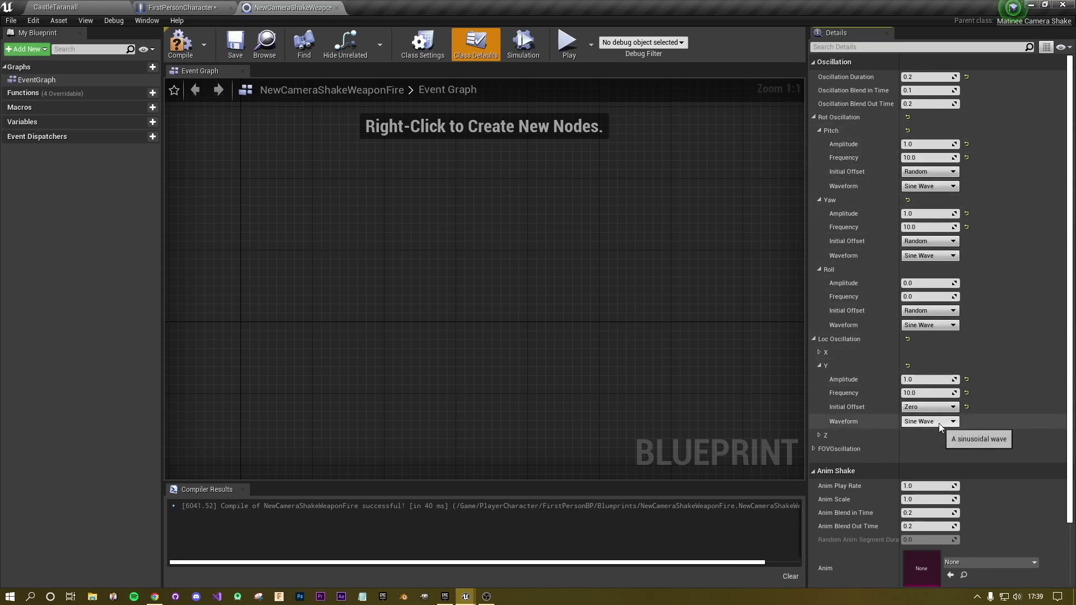
pyautogui.click(919, 407)
pyautogui.click(922, 418)
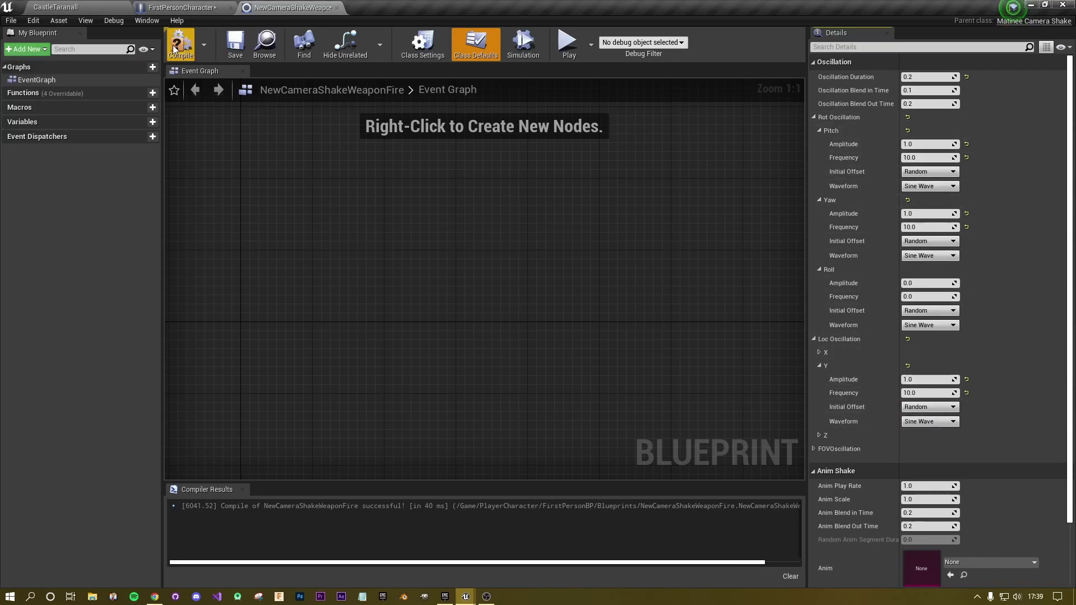
pyautogui.click(566, 43)
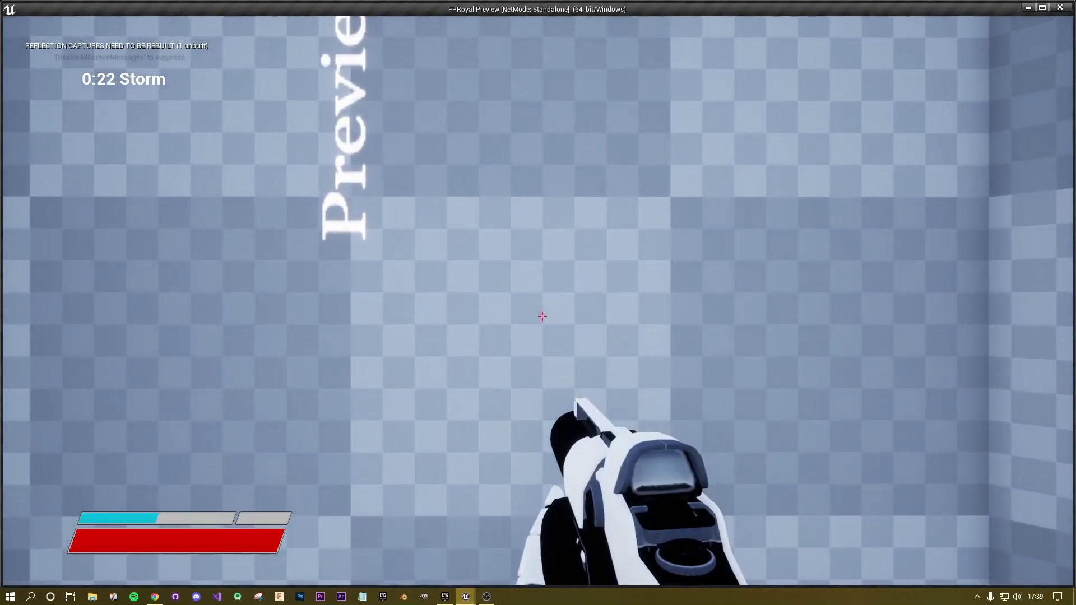
pyautogui.press('Escape')
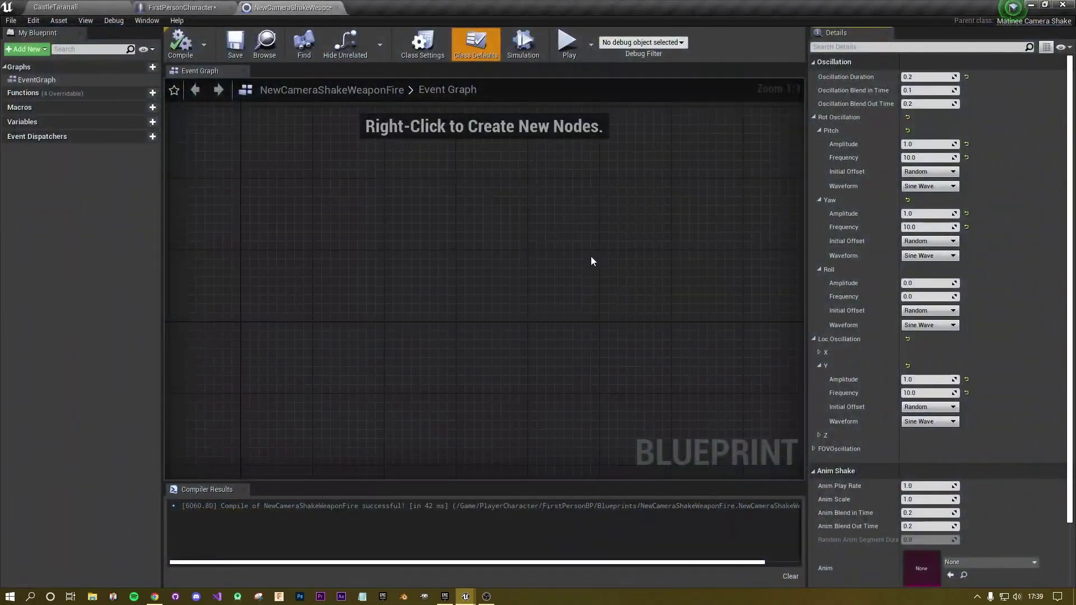
# Try Perlin Noise as the waveform for Roll under Rot Oscillation and switch it back to Sine Wave
pyautogui.click(947, 326)
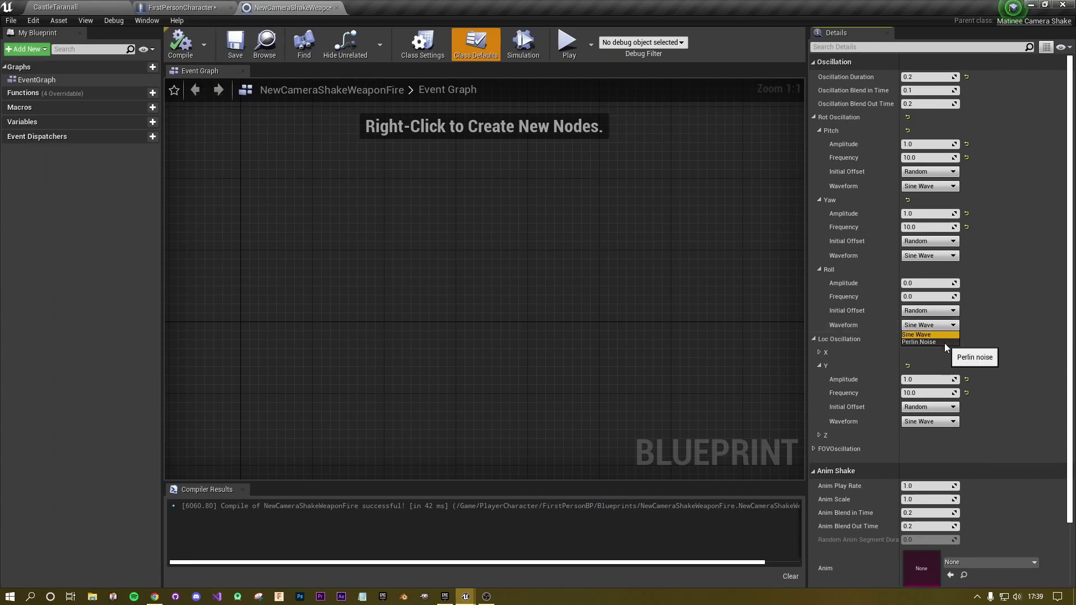
pyautogui.click(943, 343)
pyautogui.click(947, 326)
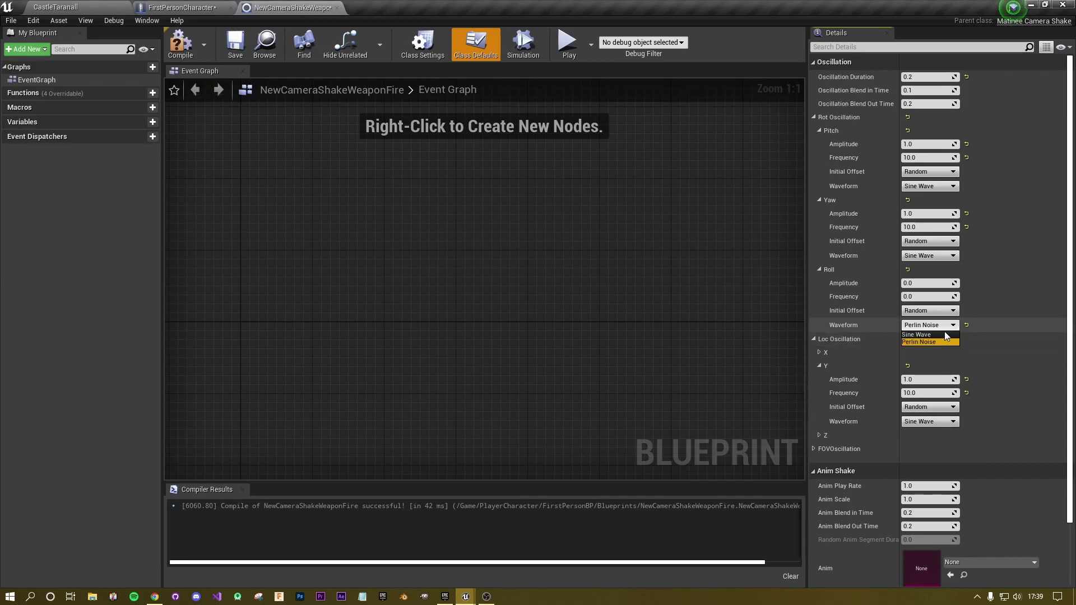
pyautogui.click(930, 336)
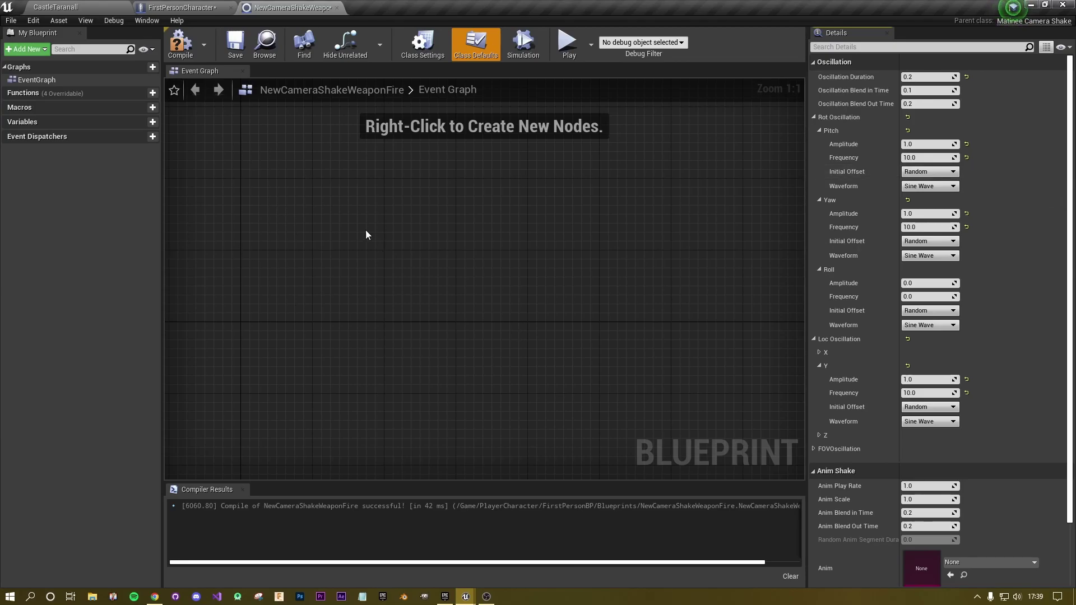
# Add an Event Receive Play Shake node to the Event Graph
pyautogui.rightClick(266, 212)
pyautogui.write('event')
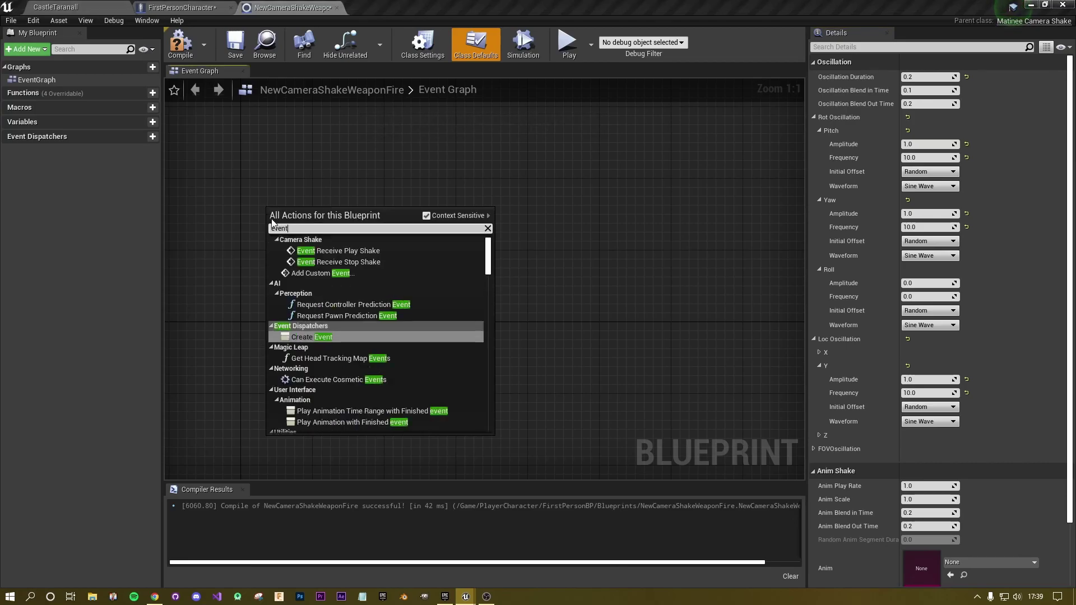
pyautogui.click(312, 252)
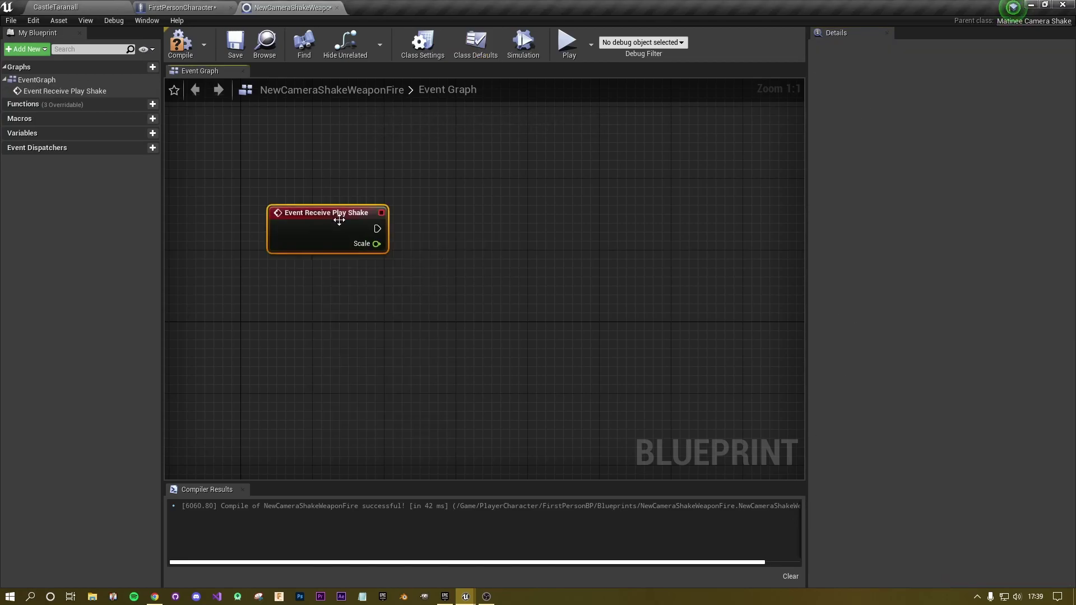
# Add a float Lerp node and connect the event's Scale output to its A input
pyautogui.rightClick(659, 330)
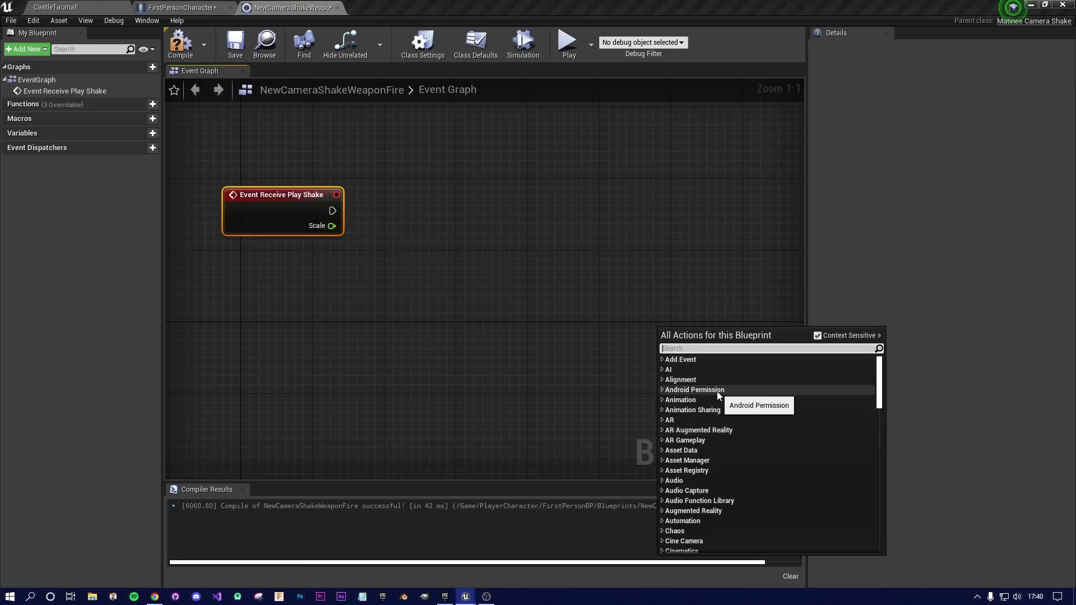
pyautogui.write('lerp')
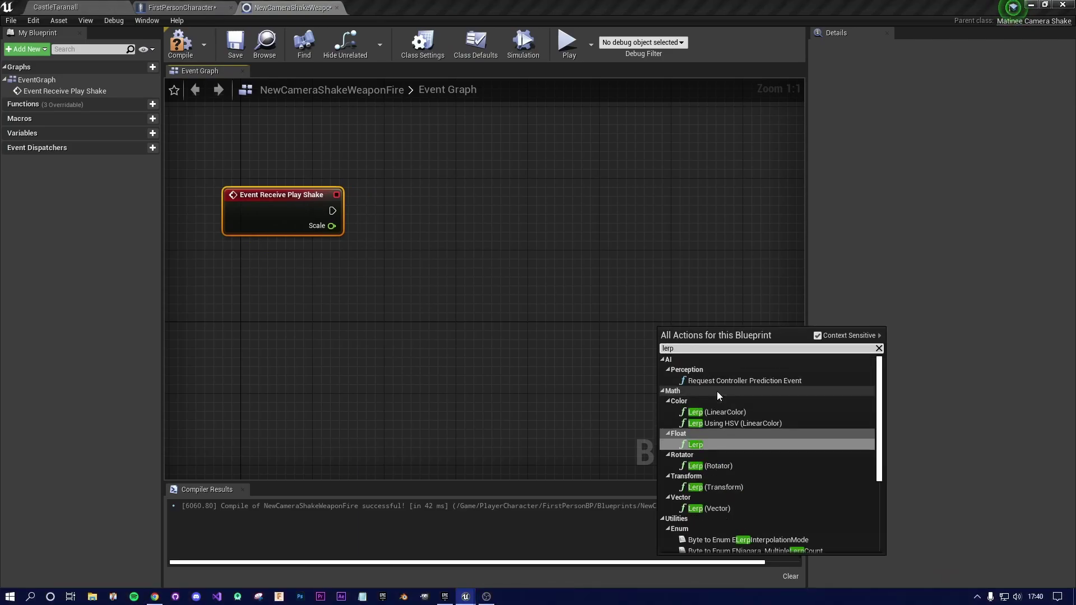
pyautogui.click(695, 445)
pyautogui.moveTo(711, 339); pyautogui.dragTo(682, 367)
pyautogui.moveTo(332, 226); pyautogui.dragTo(582, 231)
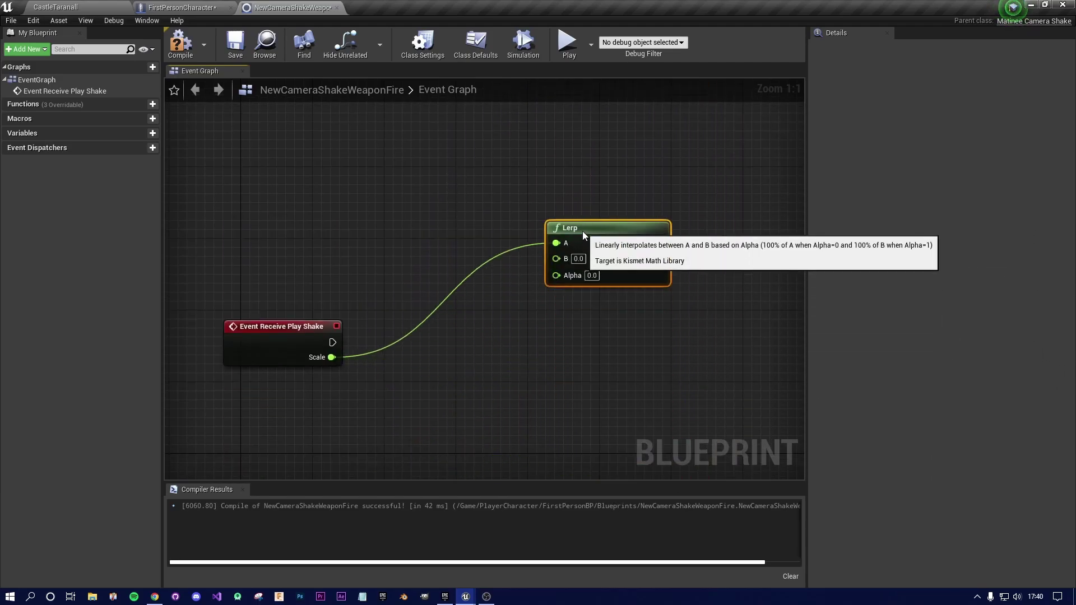
# Try chaining a second float Lerp from the first one's Return Value, delete it and move the remaining Lerp level with the event node
pyautogui.moveTo(633, 334); pyautogui.dragTo(582, 283, button='right')
pyautogui.moveTo(603, 178); pyautogui.dragTo(500, 170, button='right')
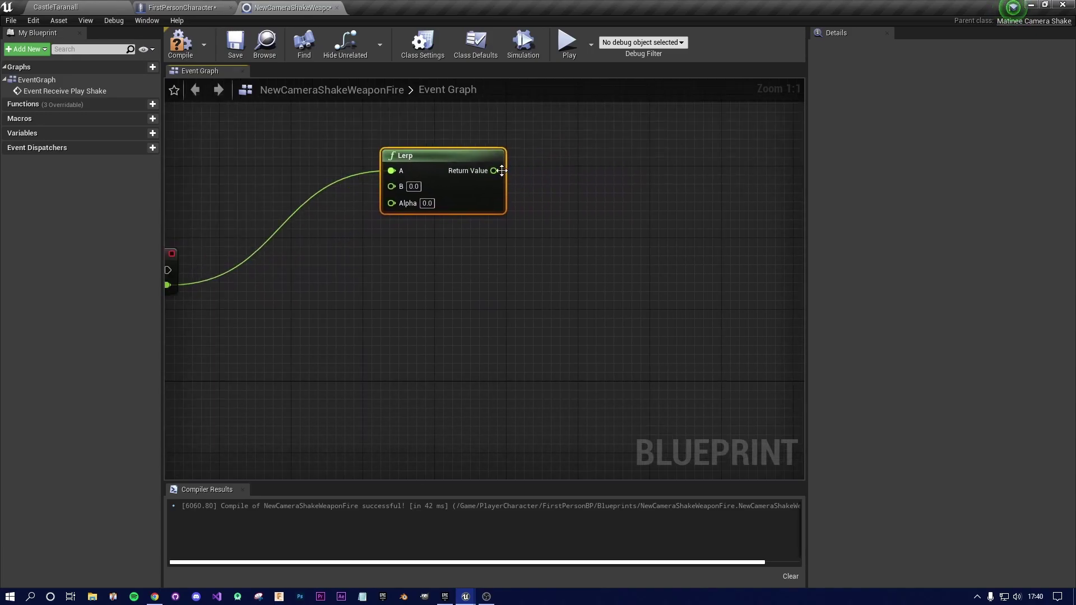
pyautogui.moveTo(494, 170); pyautogui.dragTo(669, 271)
pyautogui.write('lerp')
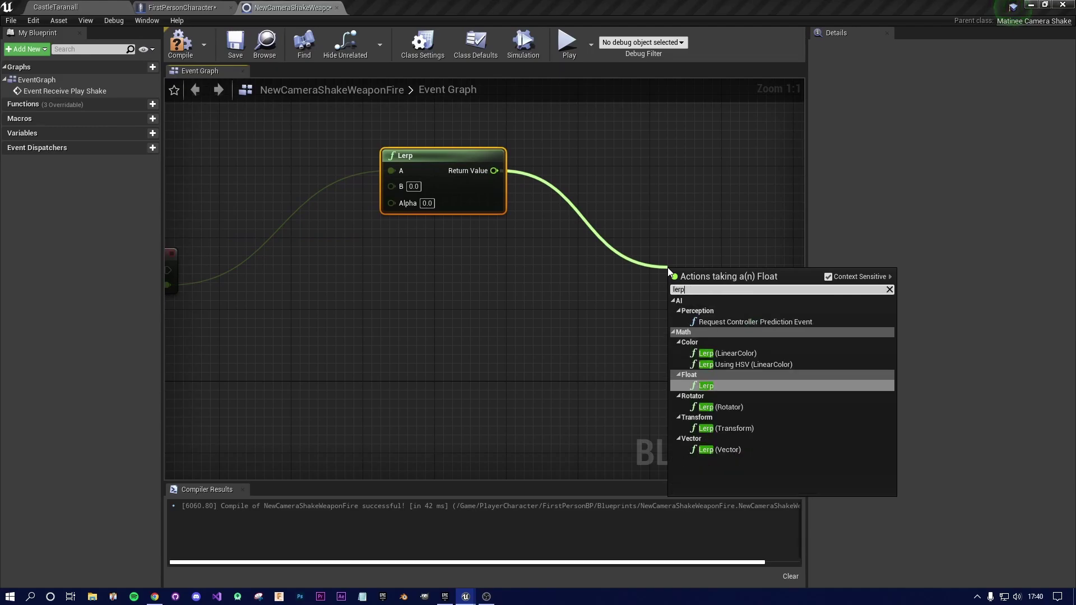
pyautogui.press('Return')
pyautogui.moveTo(700, 276); pyautogui.dragTo(664, 128)
pyautogui.moveTo(576, 295); pyautogui.dragTo(622, 335, button='right')
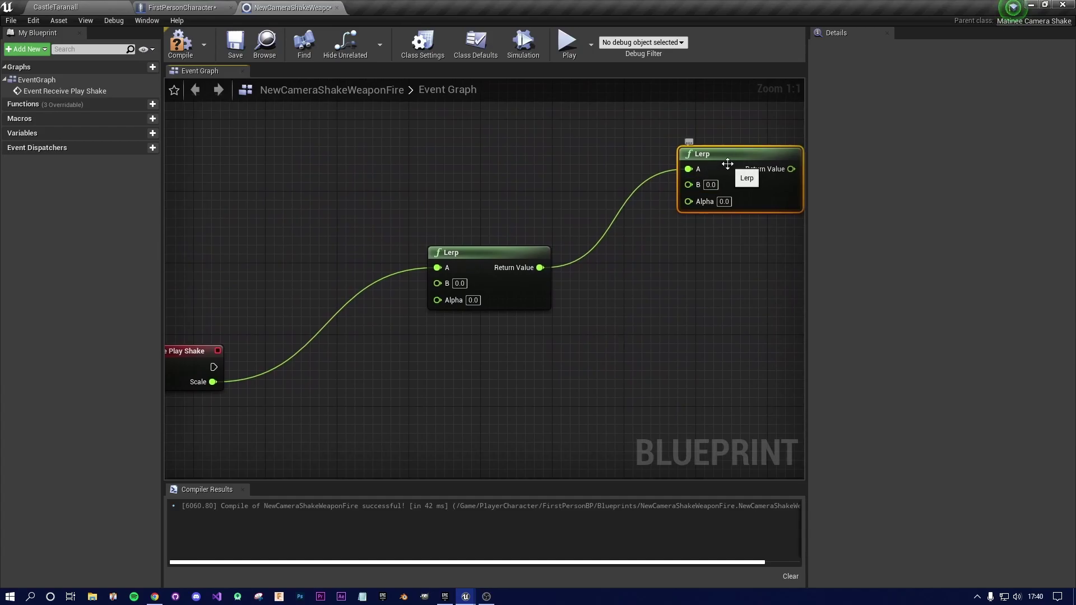
pyautogui.press('Delete')
pyautogui.press('Home')
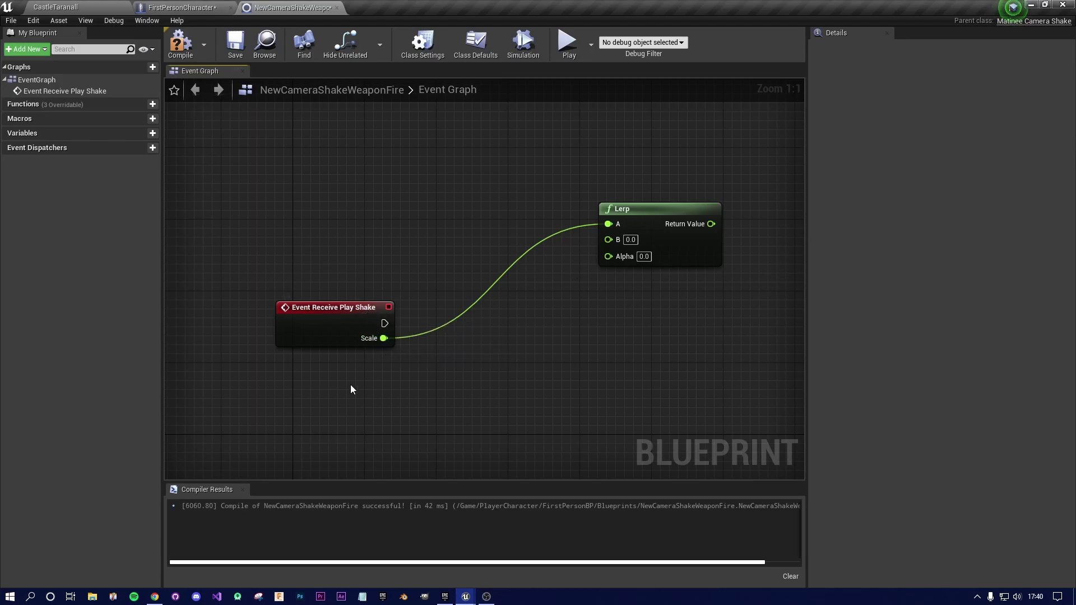
pyautogui.moveTo(643, 228); pyautogui.dragTo(633, 317)
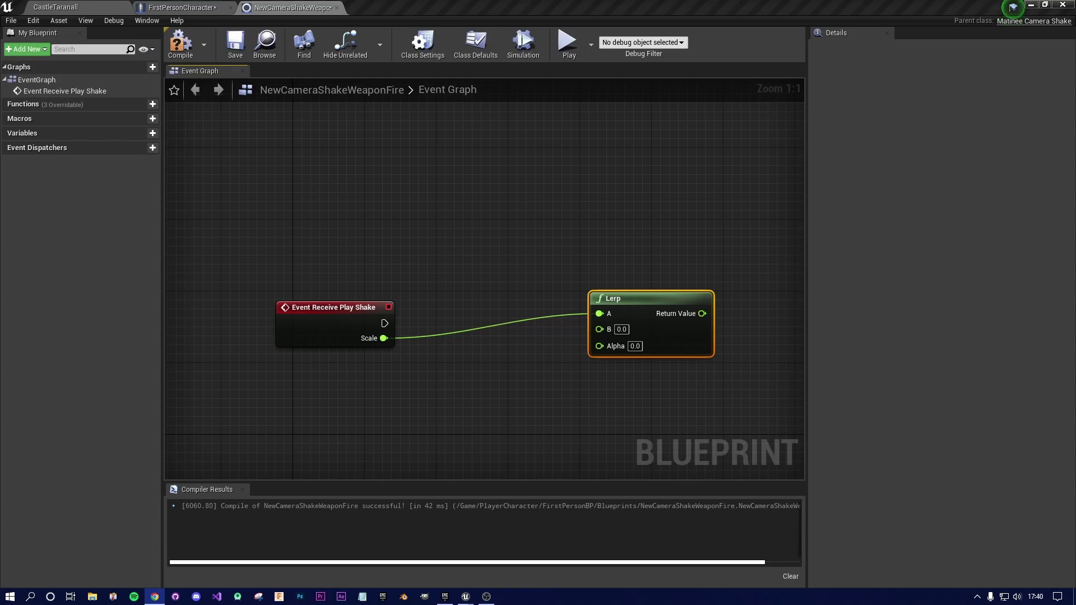
# Switch to Chrome and enlarge the "Graph of y = sin(x)" image from the sine wave results to examine the curve
pyautogui.hotkey('alt', 'Tab')
pyautogui.doubleClick(499, 5)
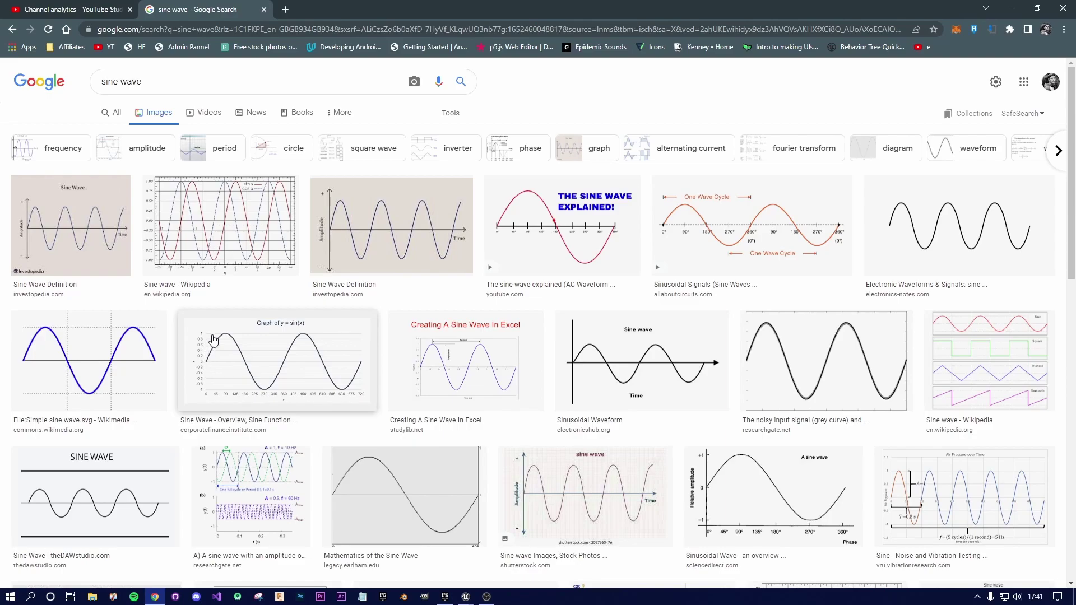
pyautogui.moveTo(232, 344); pyautogui.dragTo(233, 343)
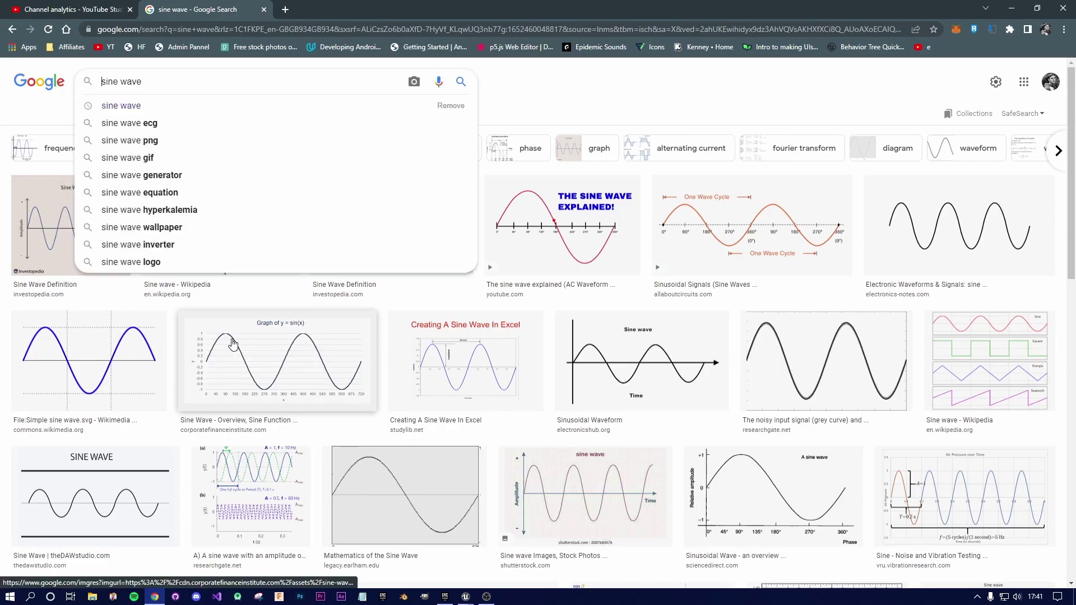
pyautogui.click(249, 370)
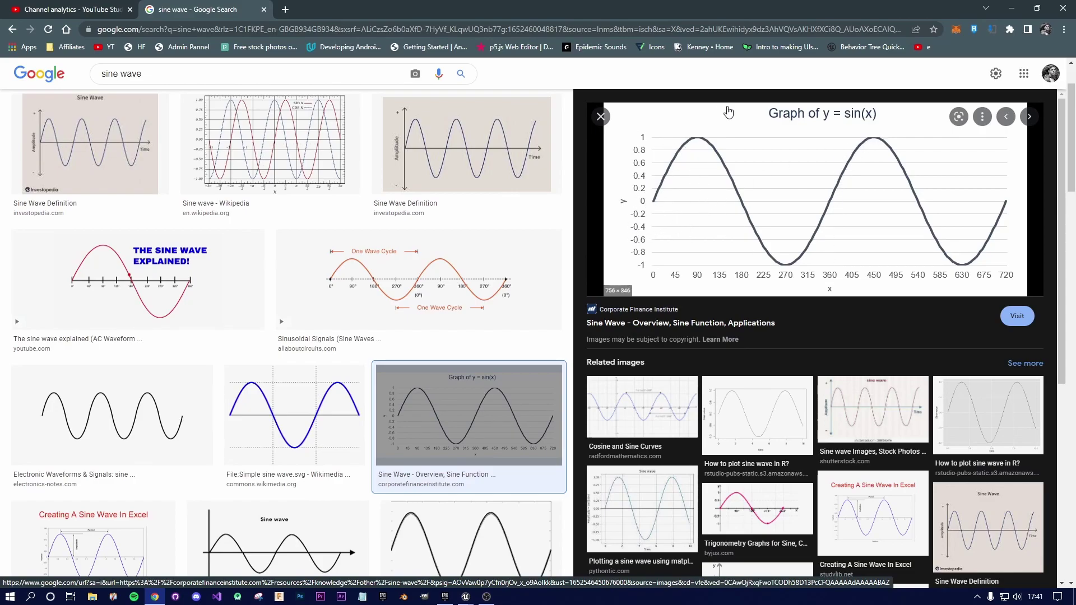
pyautogui.moveTo(863, 150); pyautogui.dragTo(987, 260)
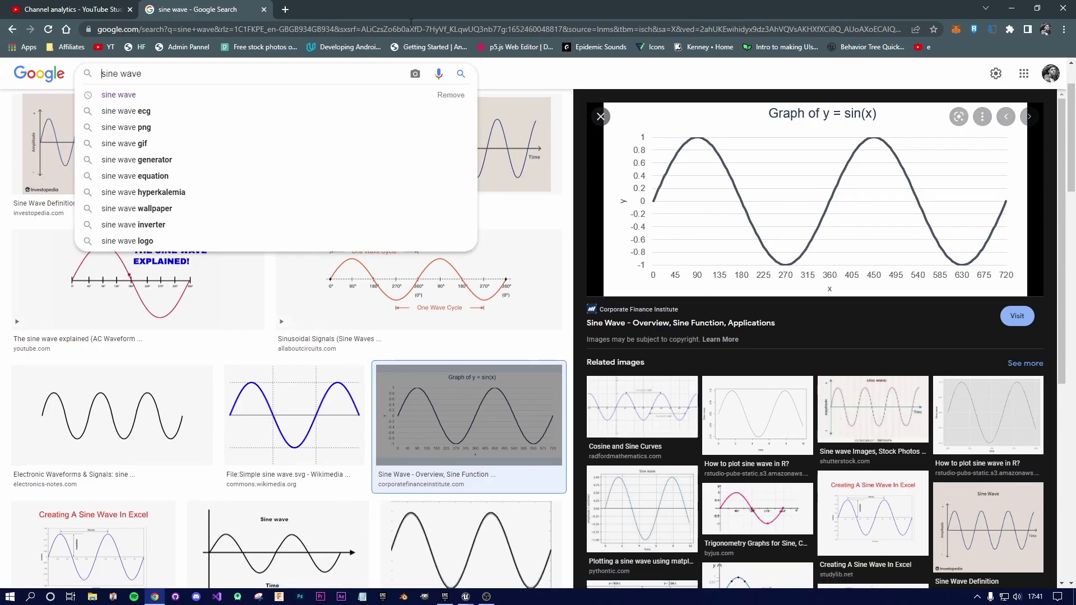
# Search Google Images for "perlin noise" to examine the pattern
pyautogui.moveTo(341, 79); pyautogui.dragTo(56, 86)
pyautogui.write('perlin noise')
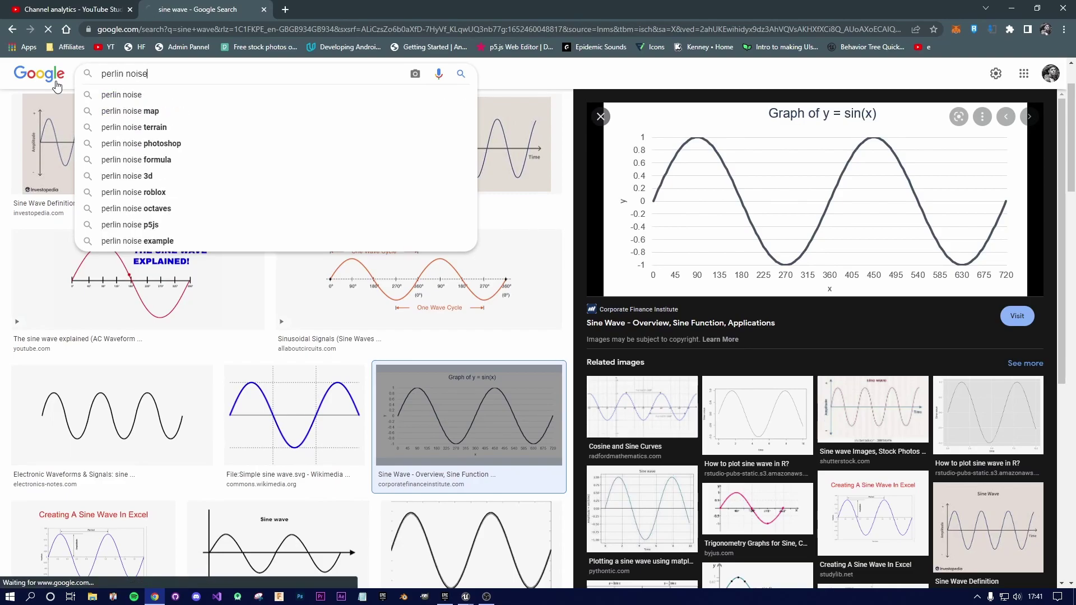
pyautogui.press('Return')
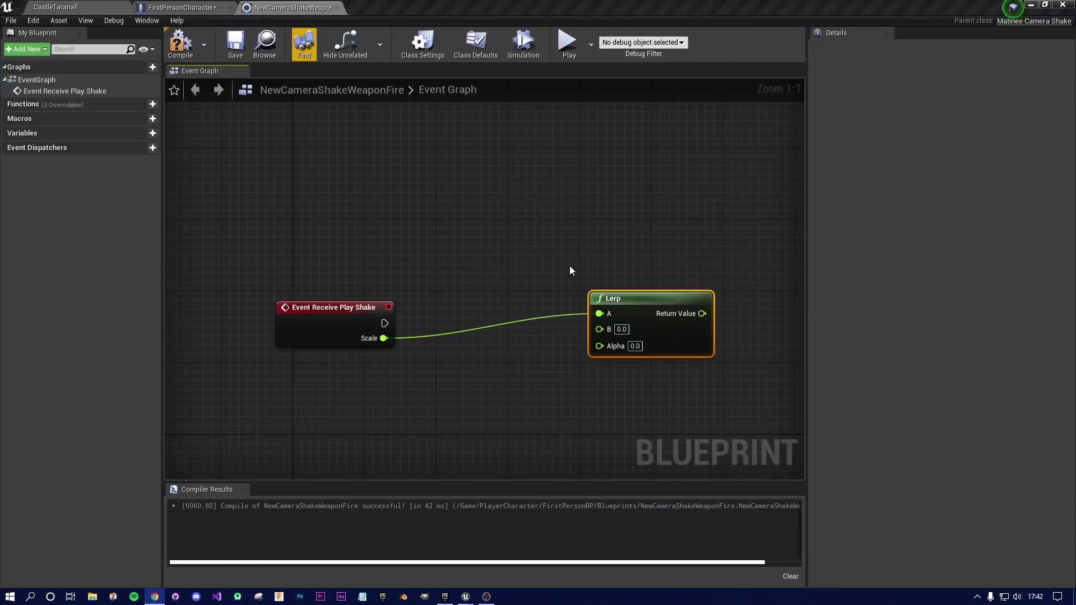
# Back in Unreal Editor, delete the Event Receive Play Shake and Lerp nodes and show the blueprint's Class Defaults again
pyautogui.moveTo(702, 383); pyautogui.dragTo(218, 250)
pyautogui.press('Delete')
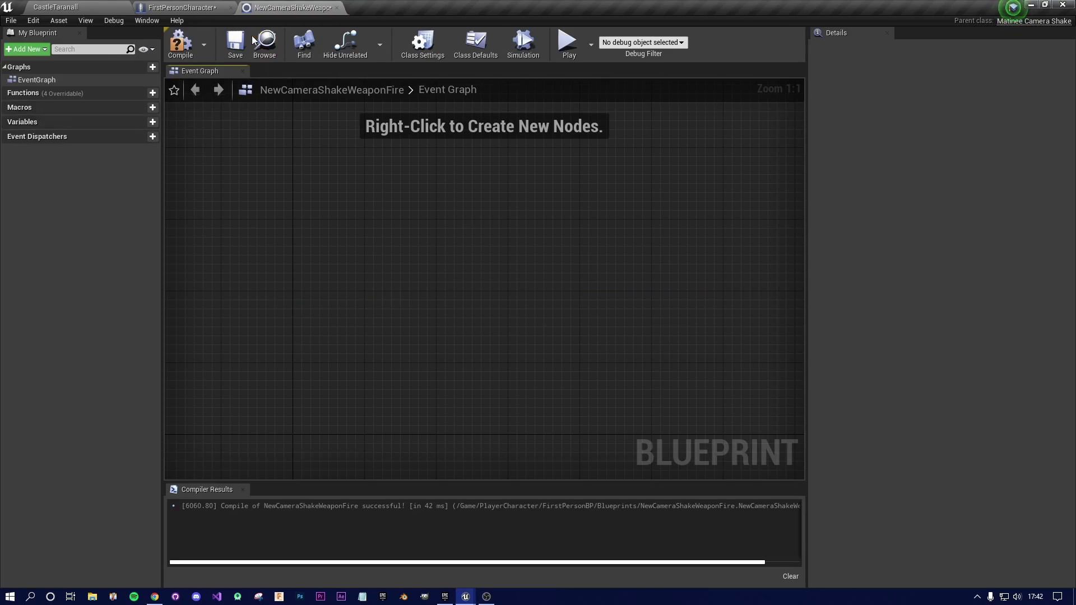
pyautogui.click(39, 80)
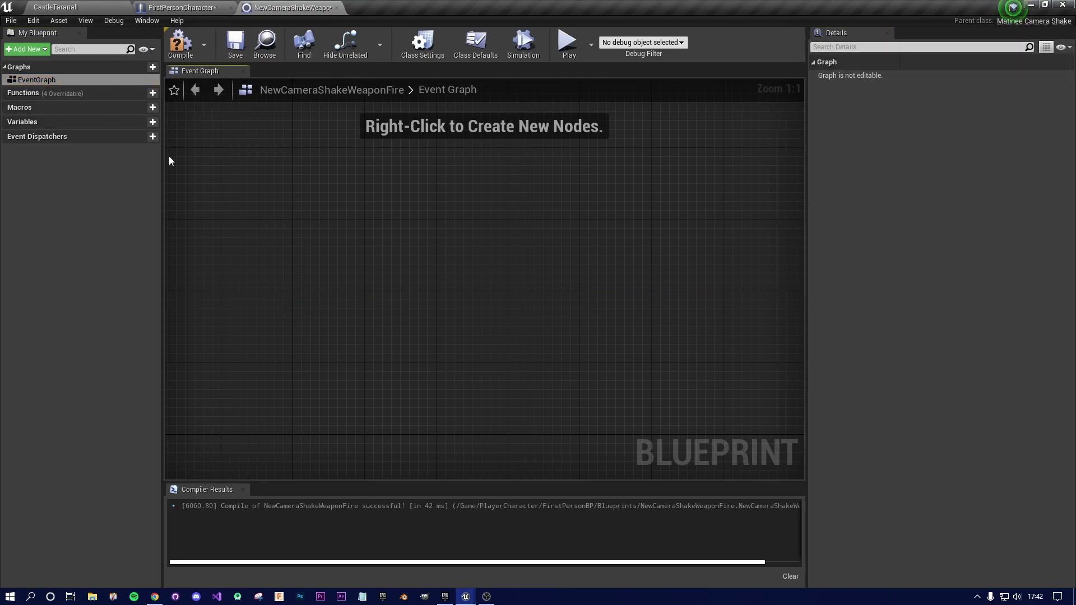
pyautogui.click(439, 39)
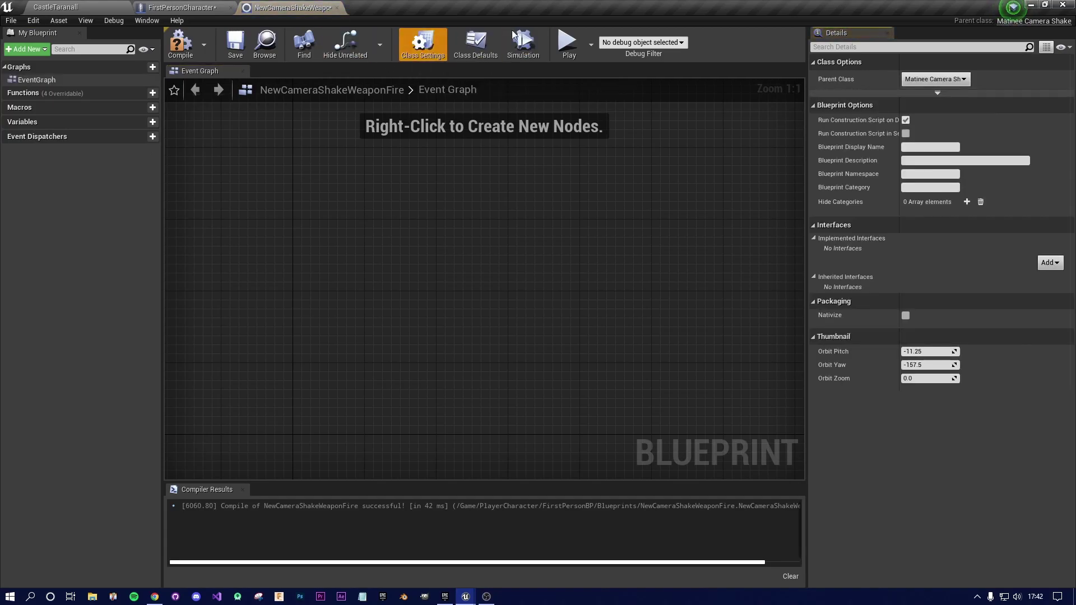
pyautogui.click(476, 45)
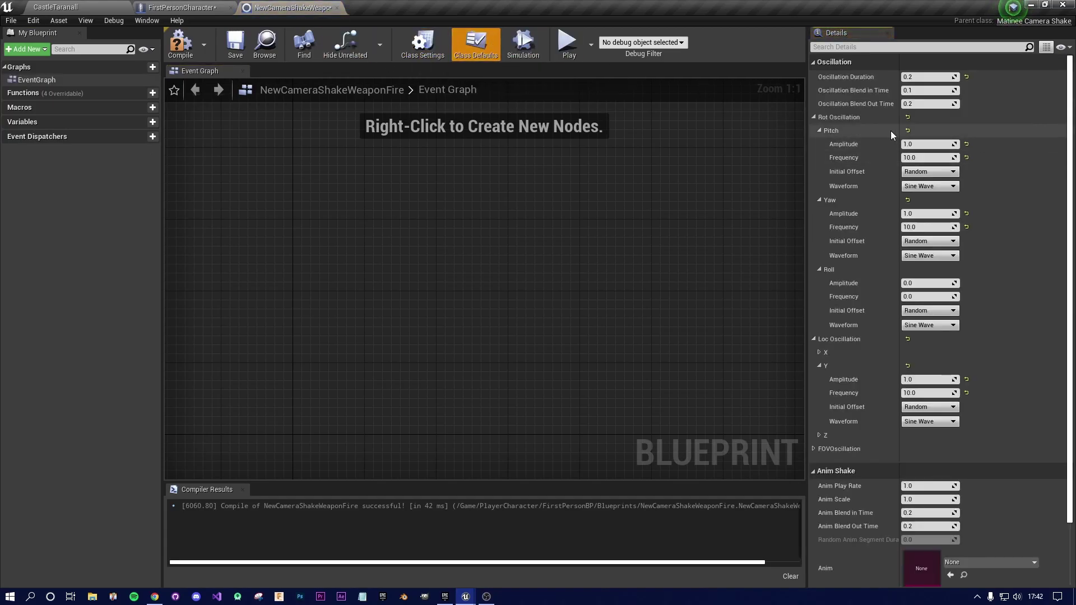
pyautogui.click(928, 327)
pyautogui.click(924, 341)
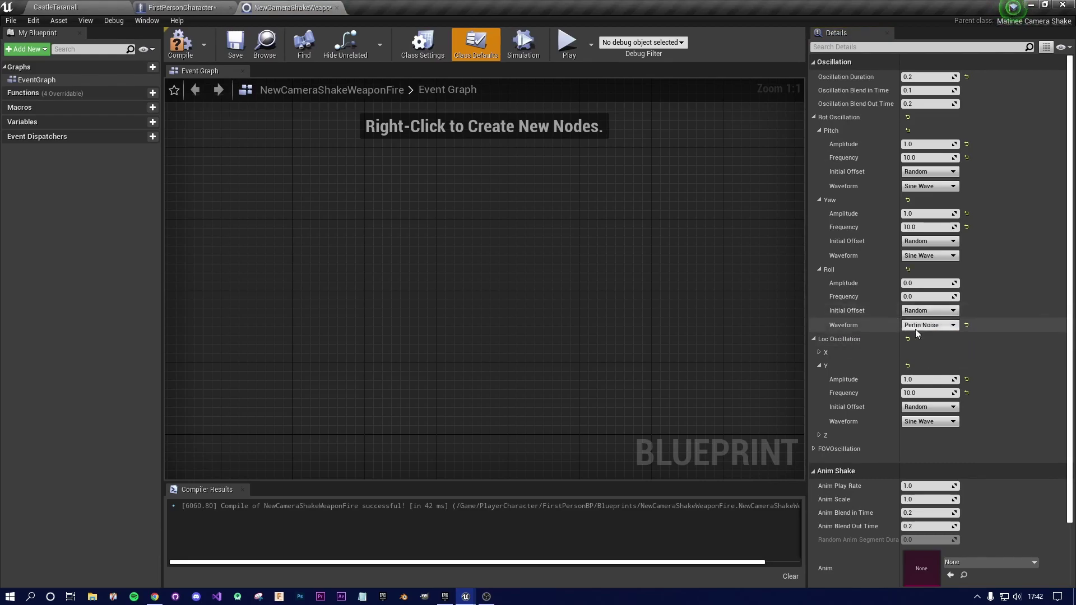
pyautogui.click(966, 325)
# Set the Waveform of Y under Loc Oscillation to Perlin Noise
pyautogui.click(928, 422)
pyautogui.click(931, 436)
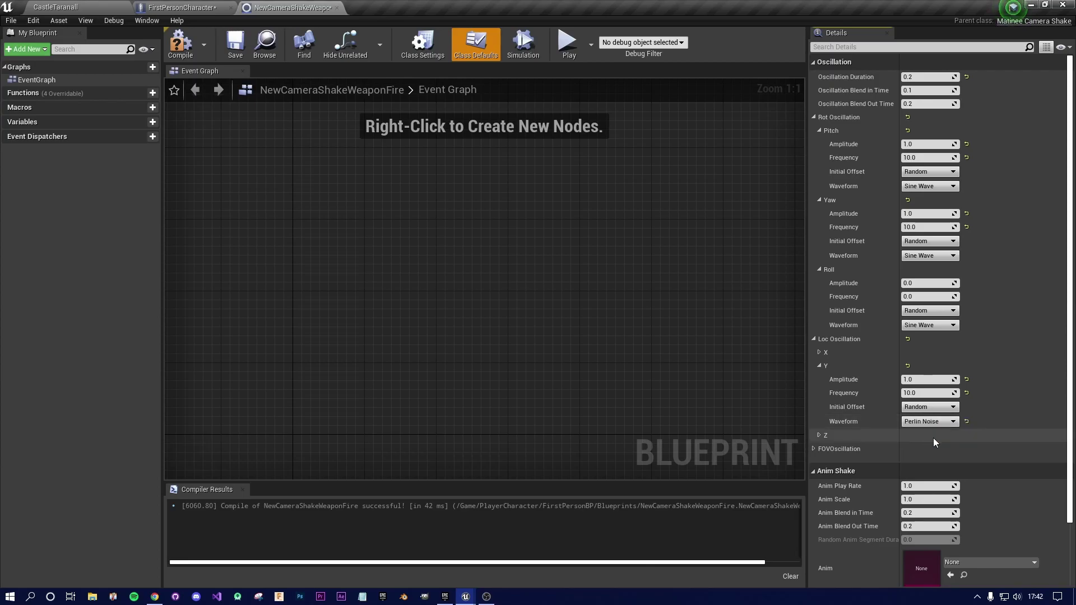
# Try Perlin Noise as the Waveform of Yaw and Pitch under Rot Oscillation and play-test the weapon-fire shake
pyautogui.click(928, 255)
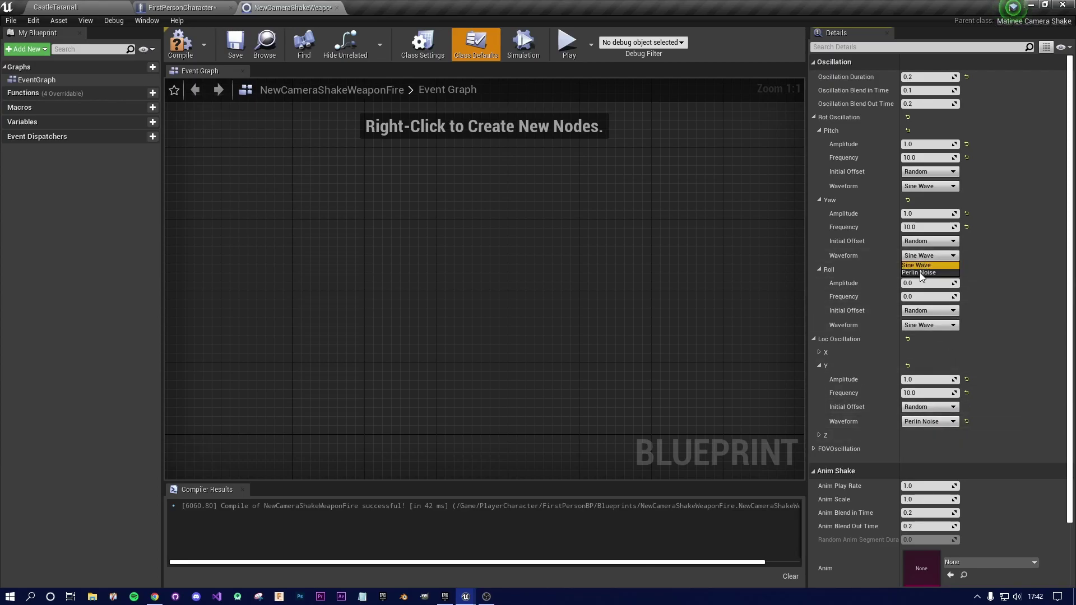
pyautogui.click(919, 272)
pyautogui.click(927, 186)
pyautogui.click(919, 203)
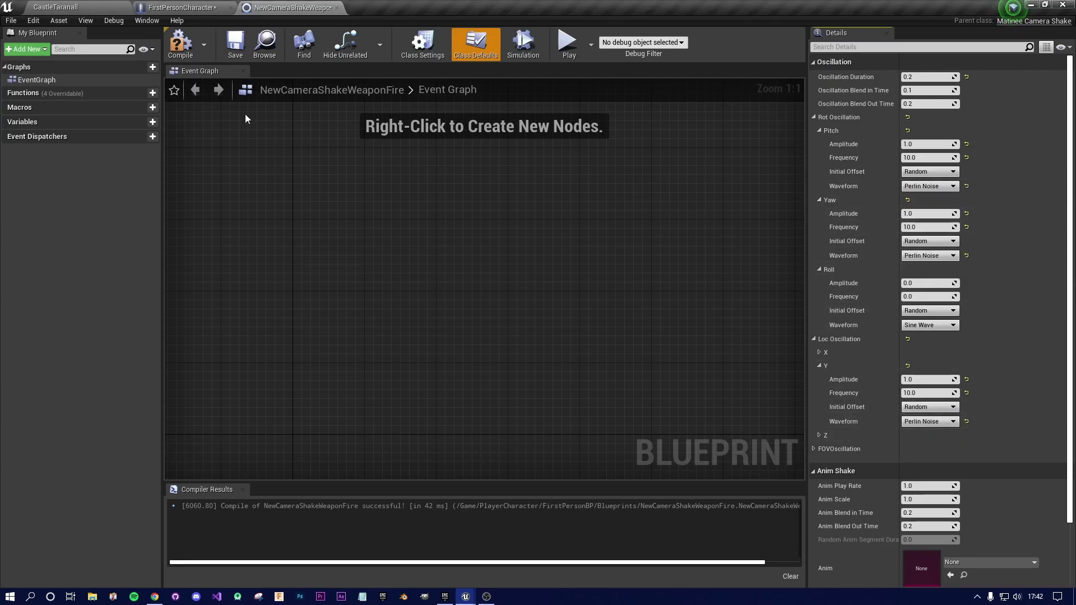
pyautogui.click(567, 42)
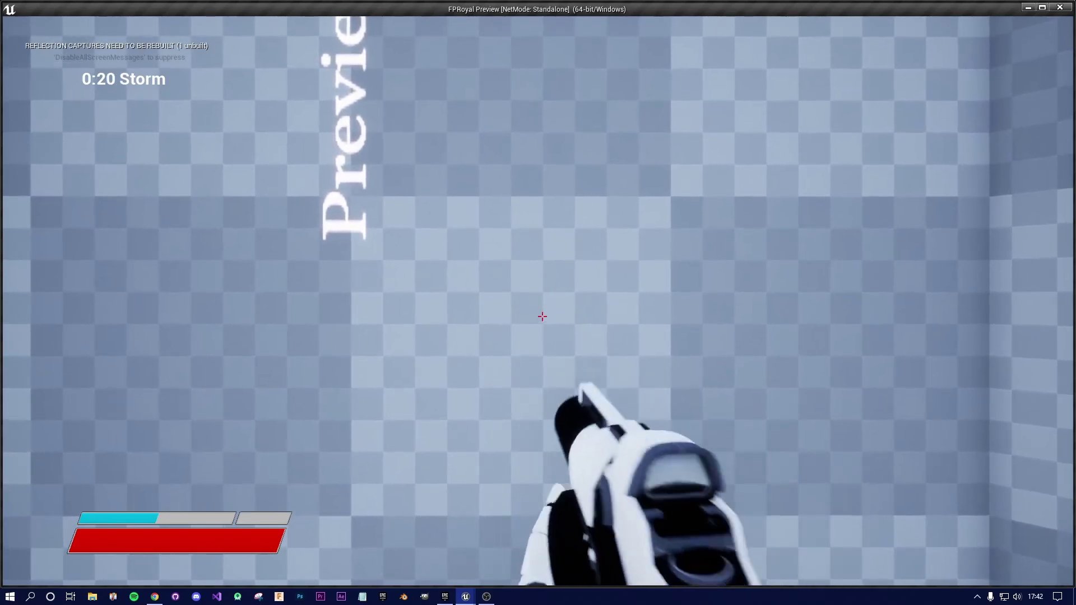
pyautogui.press('Escape')
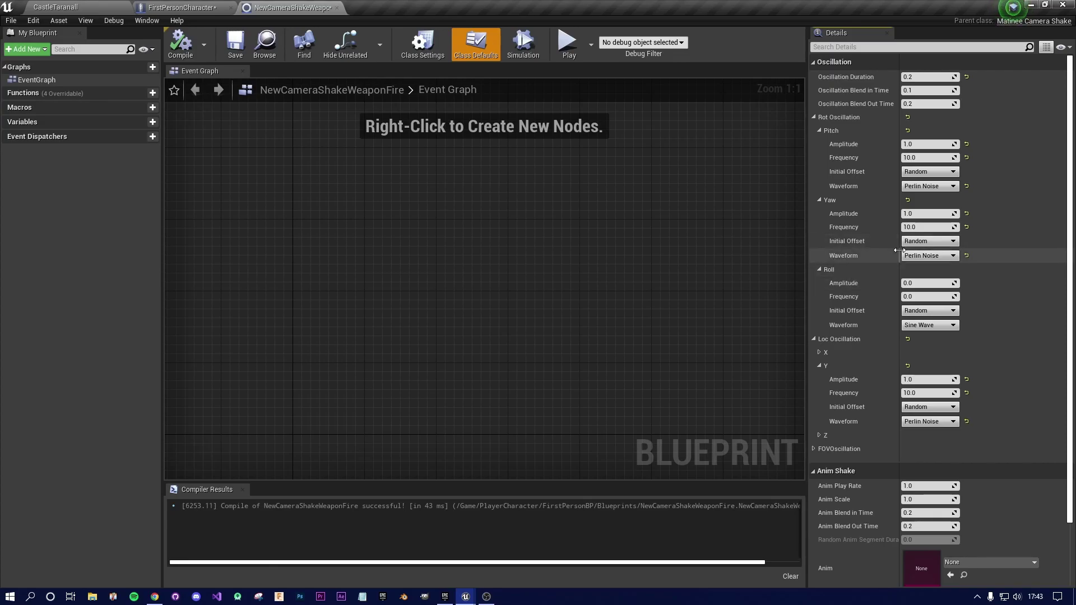
# Set the Waveform of Pitch, Yaw and Loc Oscillation Y to Sine Wave and compile the camera shake blueprint
pyautogui.click(939, 187)
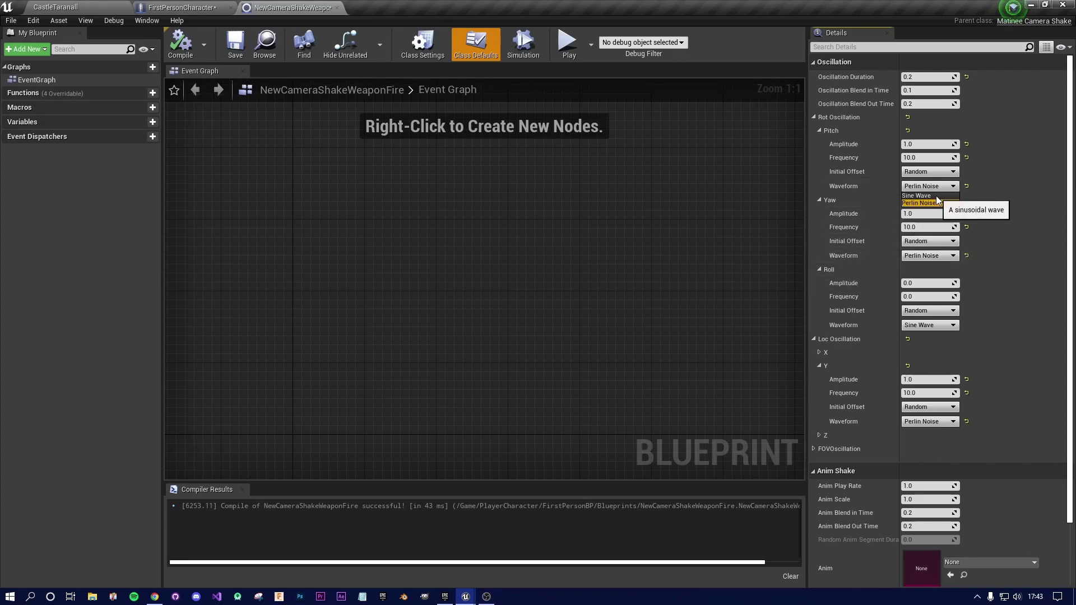
pyautogui.click(935, 196)
pyautogui.click(929, 256)
pyautogui.click(916, 265)
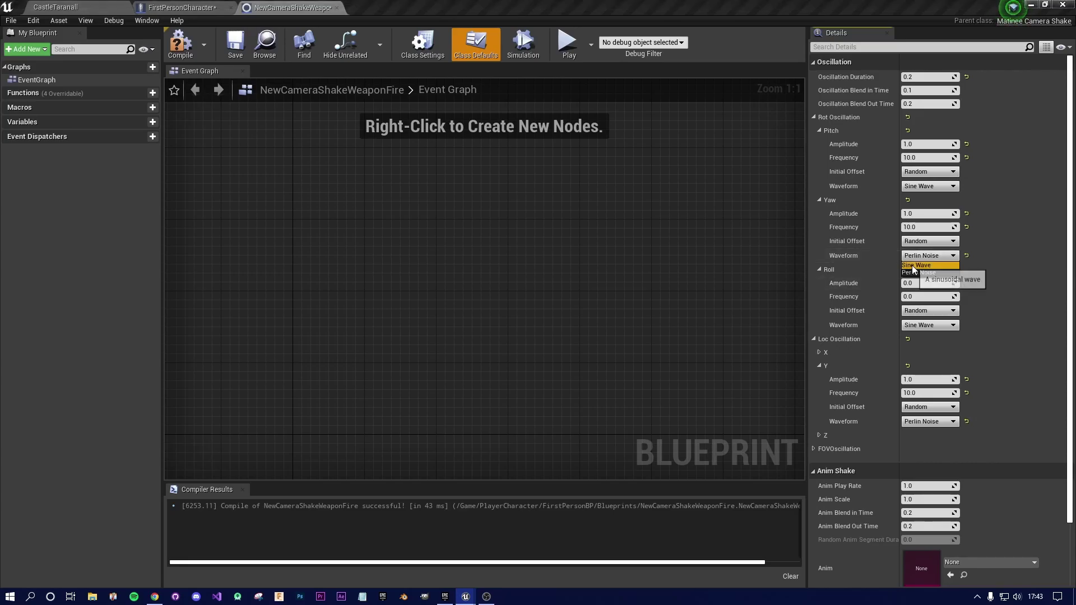
pyautogui.click(931, 422)
pyautogui.click(923, 431)
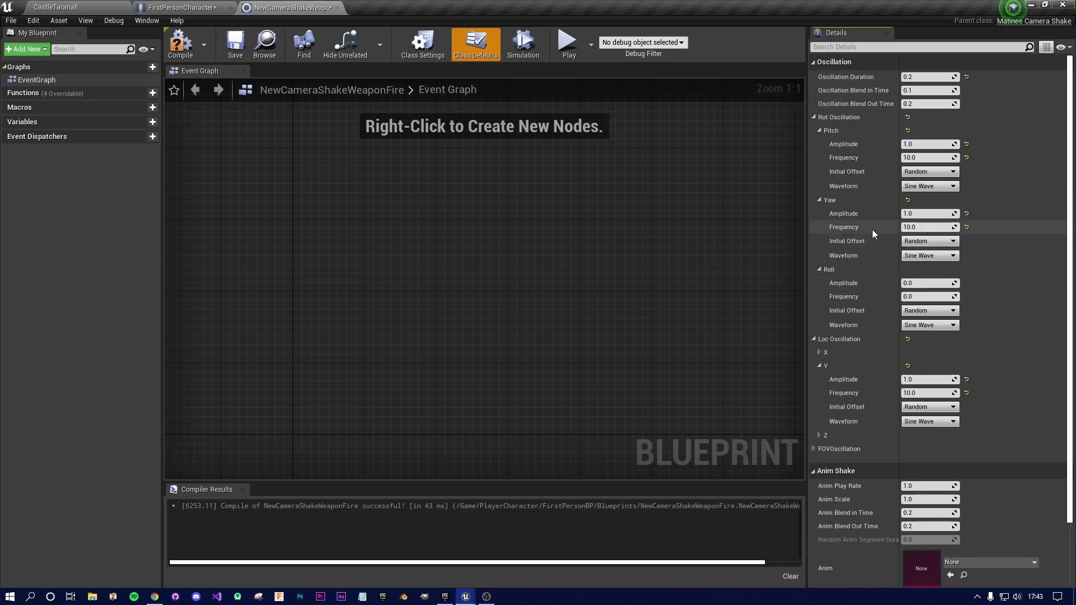
pyautogui.scroll(-3, 940, 416)
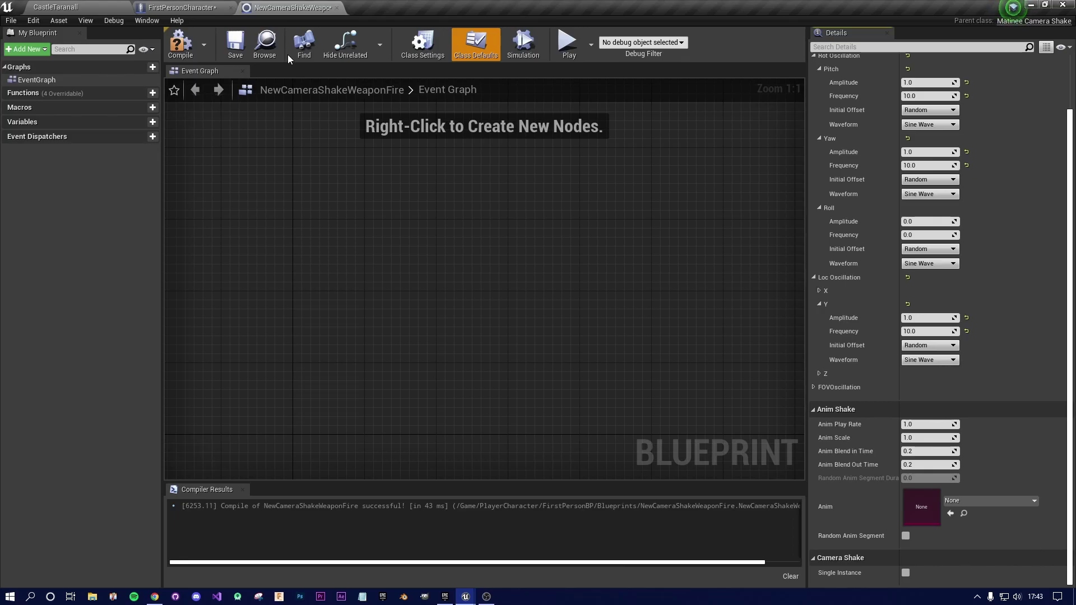
pyautogui.click(181, 44)
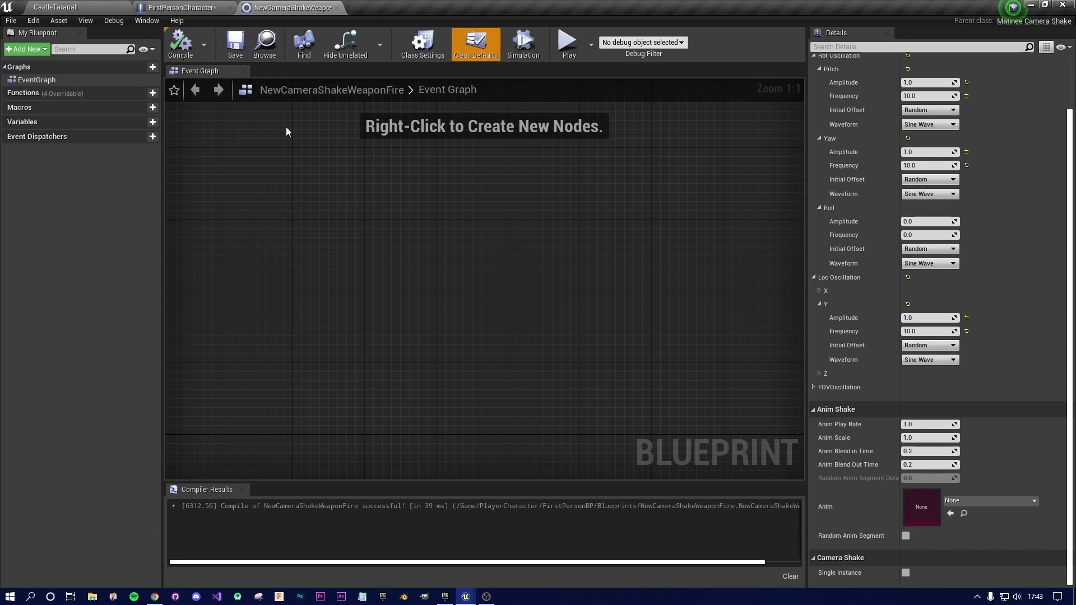